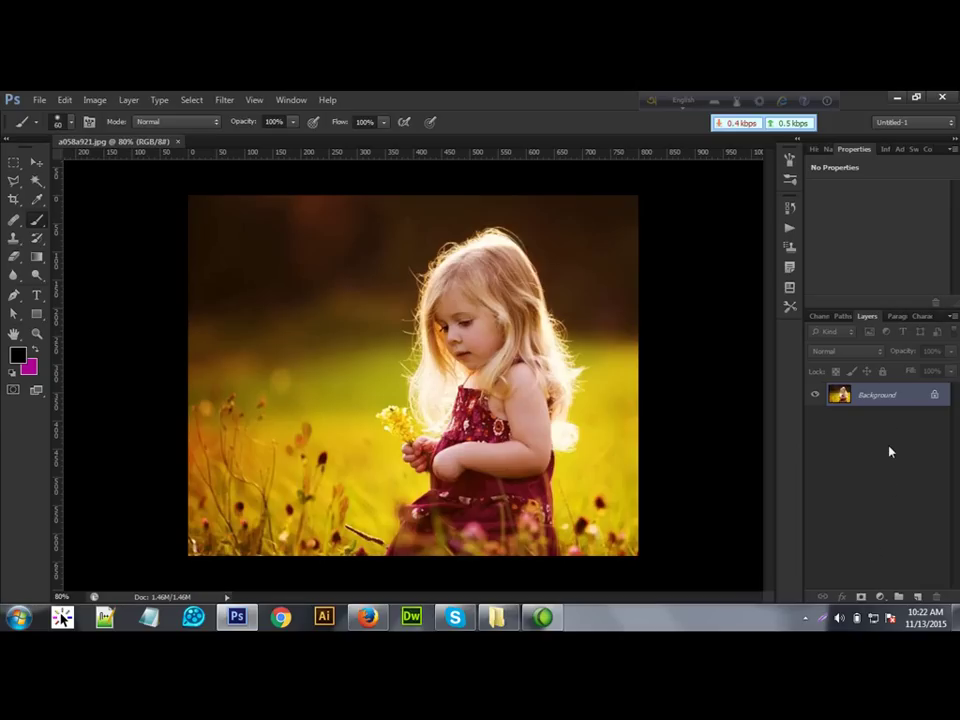
Add a Solid Color fill layer above the photo in pink ff7eca.
click(879, 598)
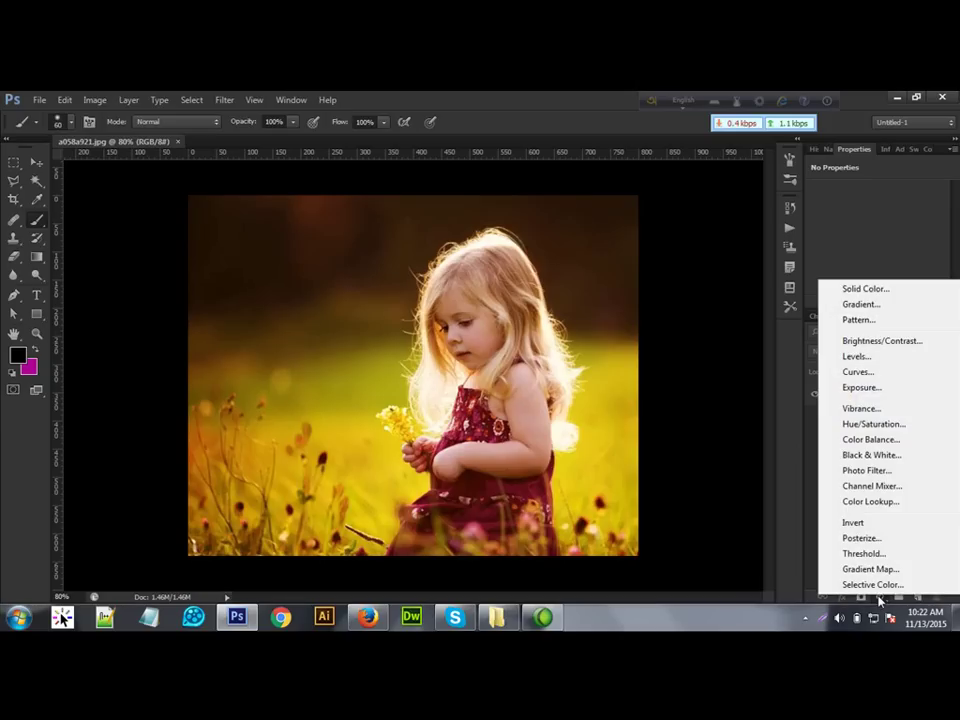
click(866, 289)
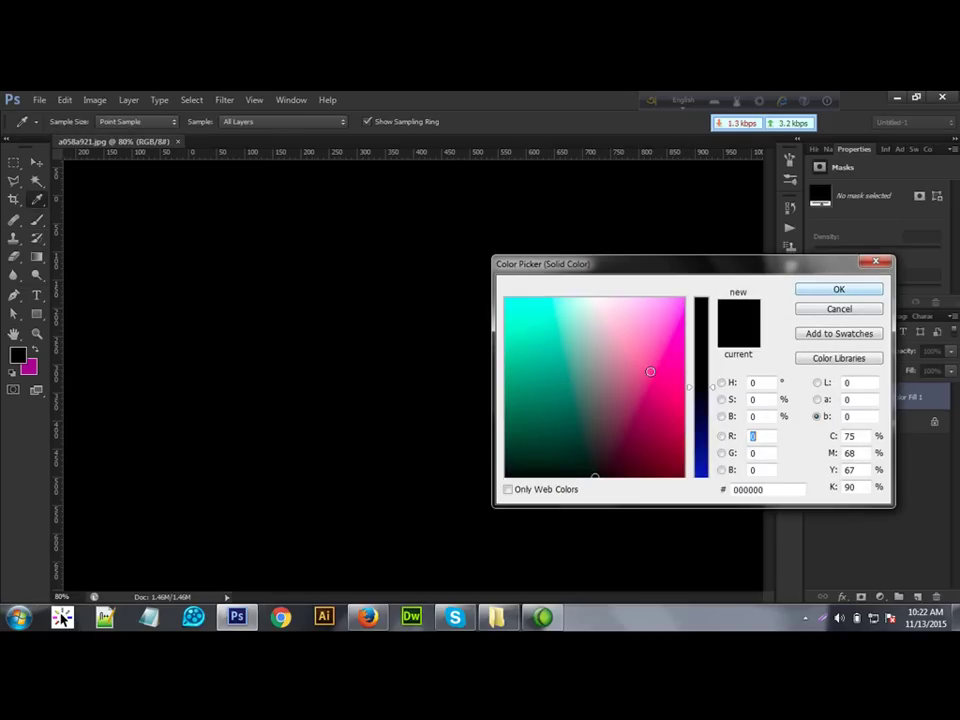
drag(598, 336, 597, 300)
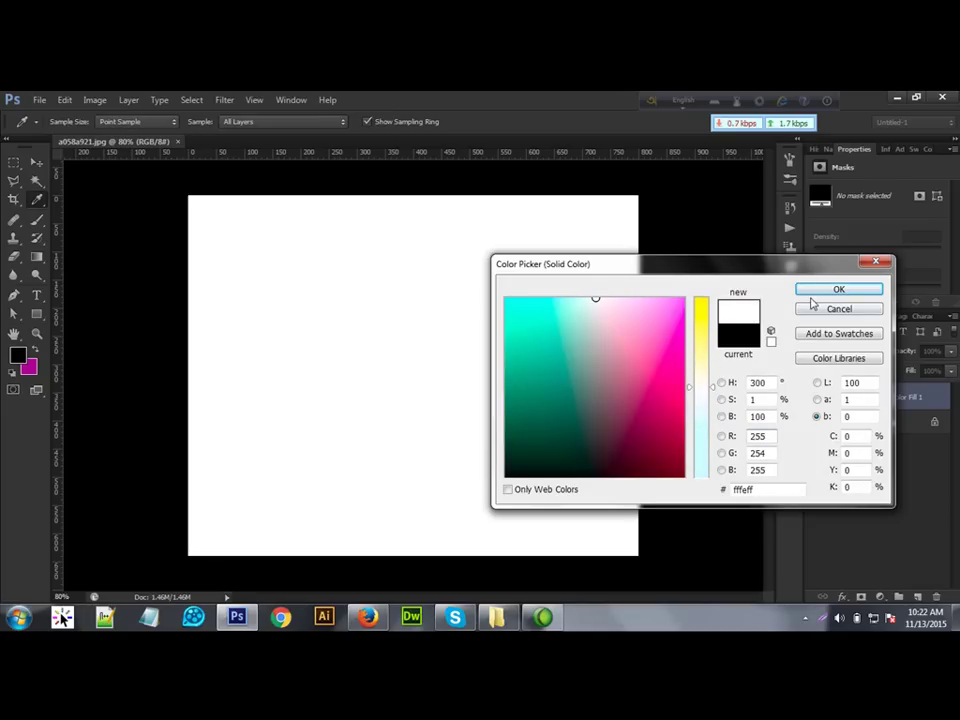
drag(597, 298, 598, 297)
click(661, 378)
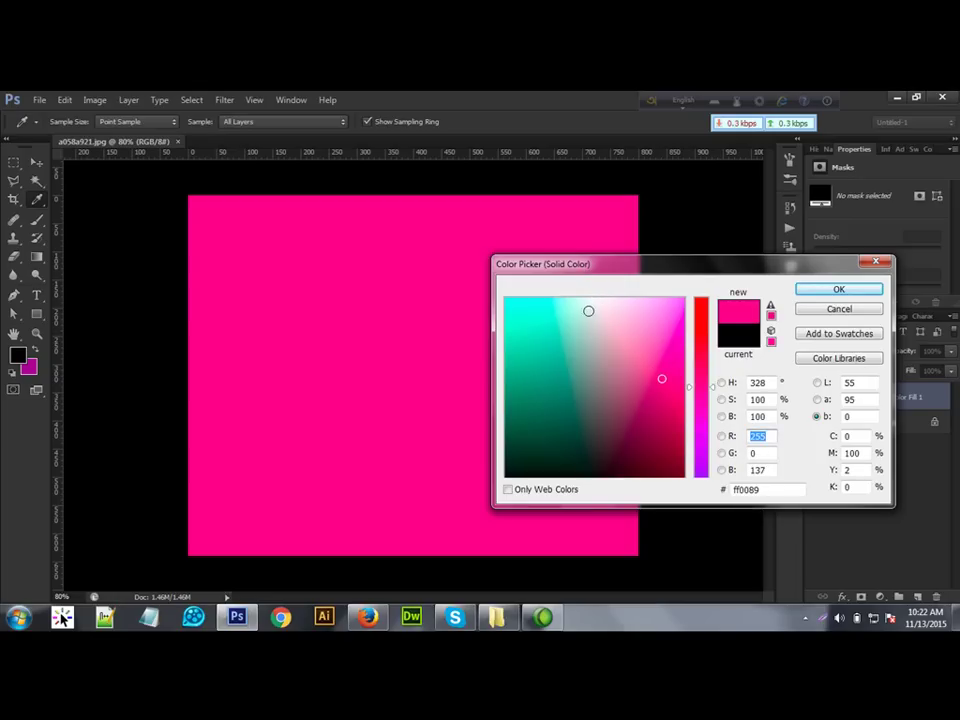
mouse_move(661, 378)
mouse_down()
mouse_move(658, 388)
mouse_move(653, 350)
mouse_move(641, 350)
mouse_move(657, 335)
mouse_move(649, 333)
mouse_up()
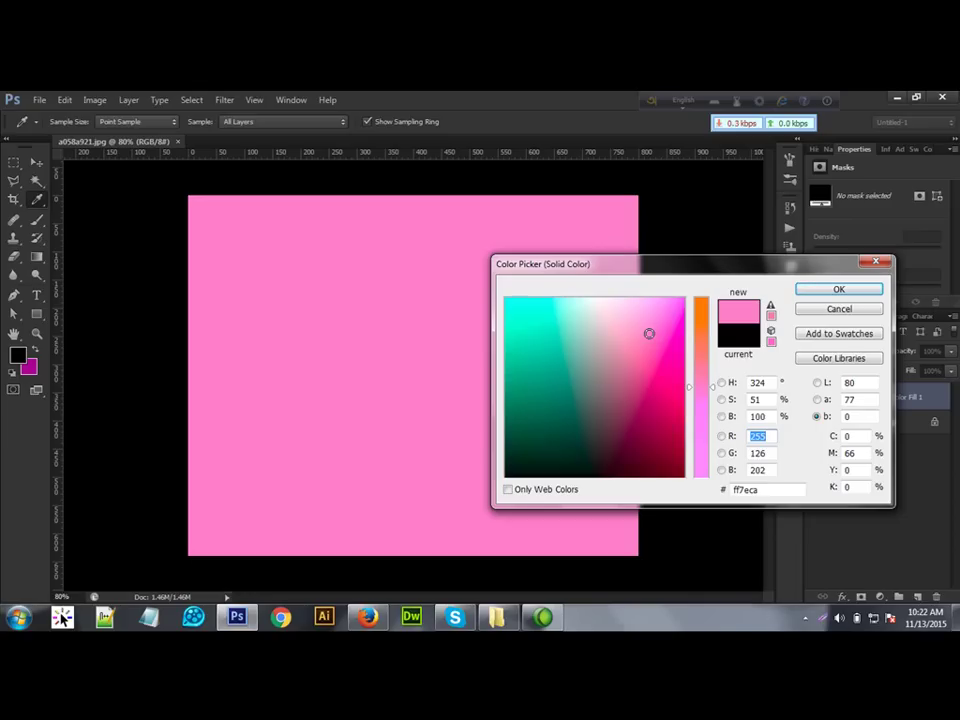
click(832, 289)
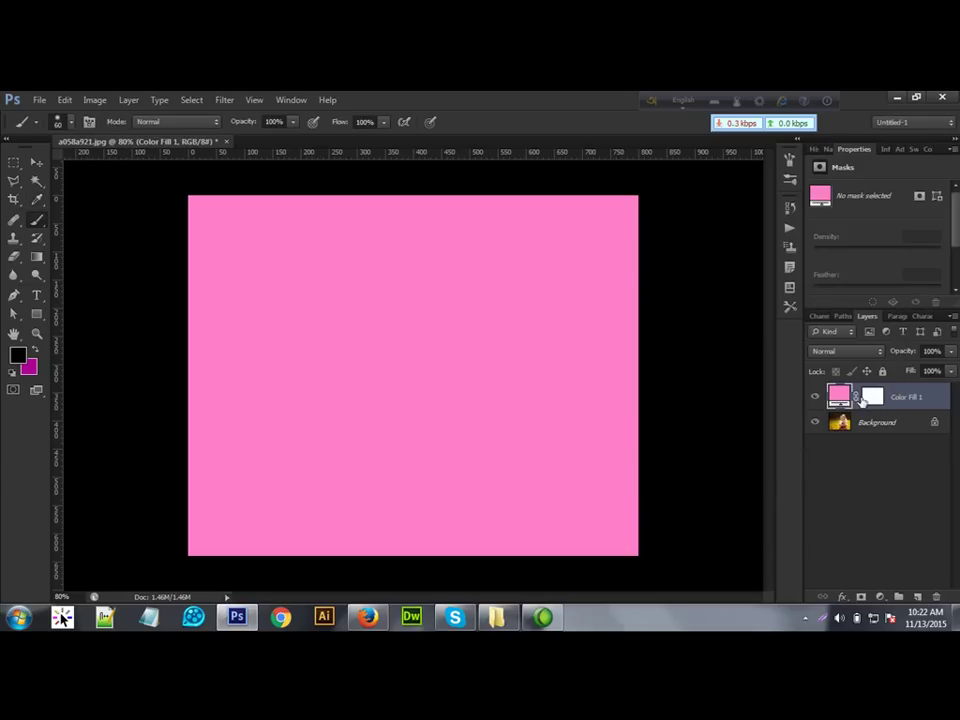
Load the Color Fill 1 mask with Intersect Mask With Selection and invert the mask to black.
click(870, 399)
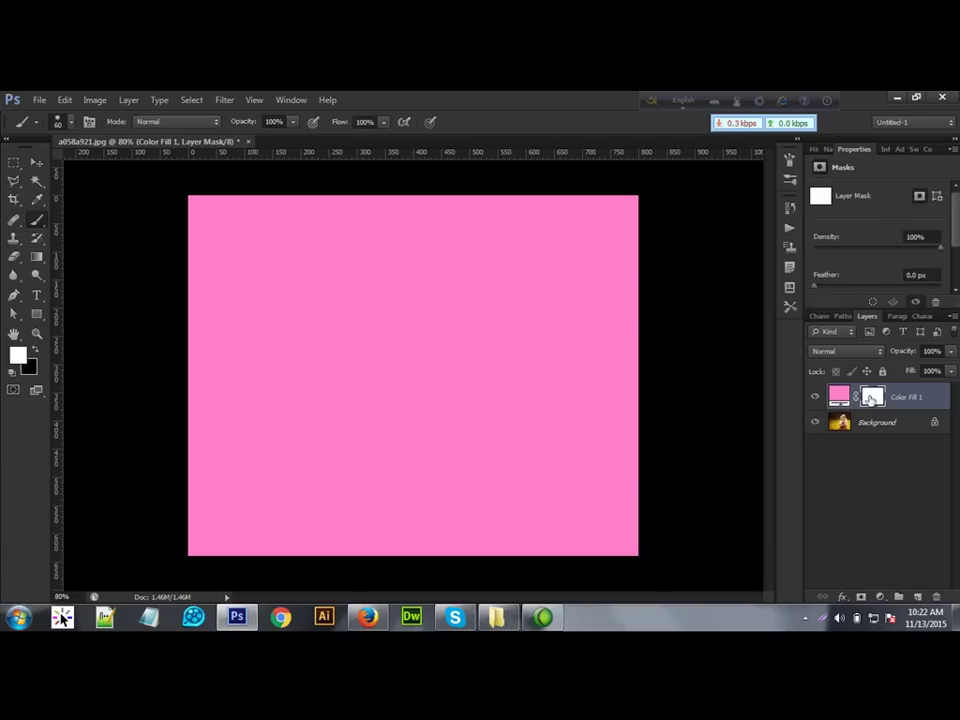
right_click(871, 398)
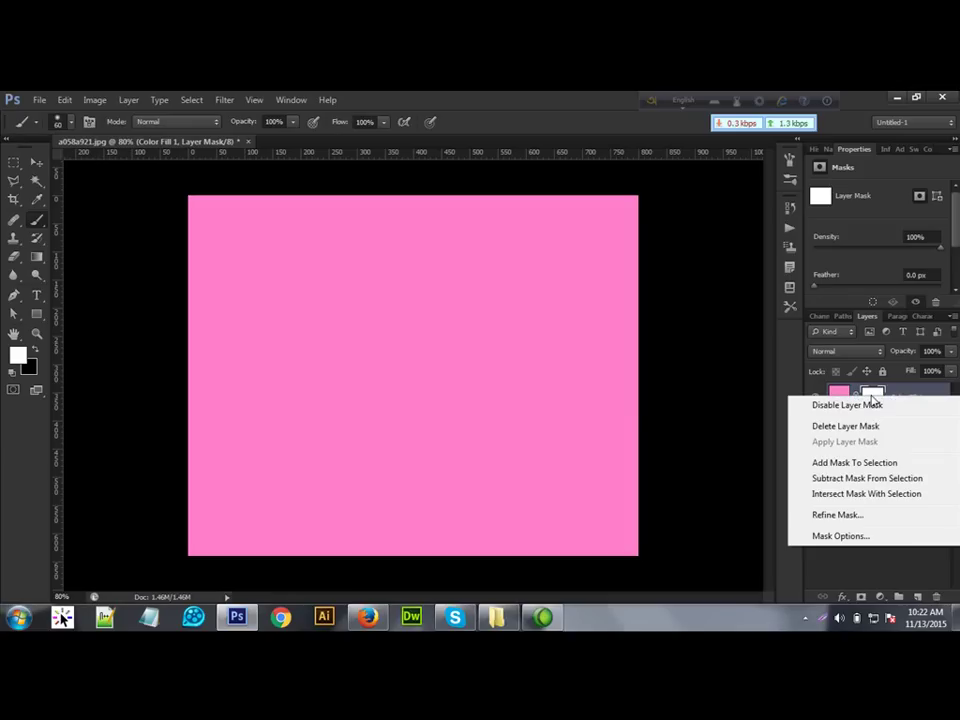
click(862, 494)
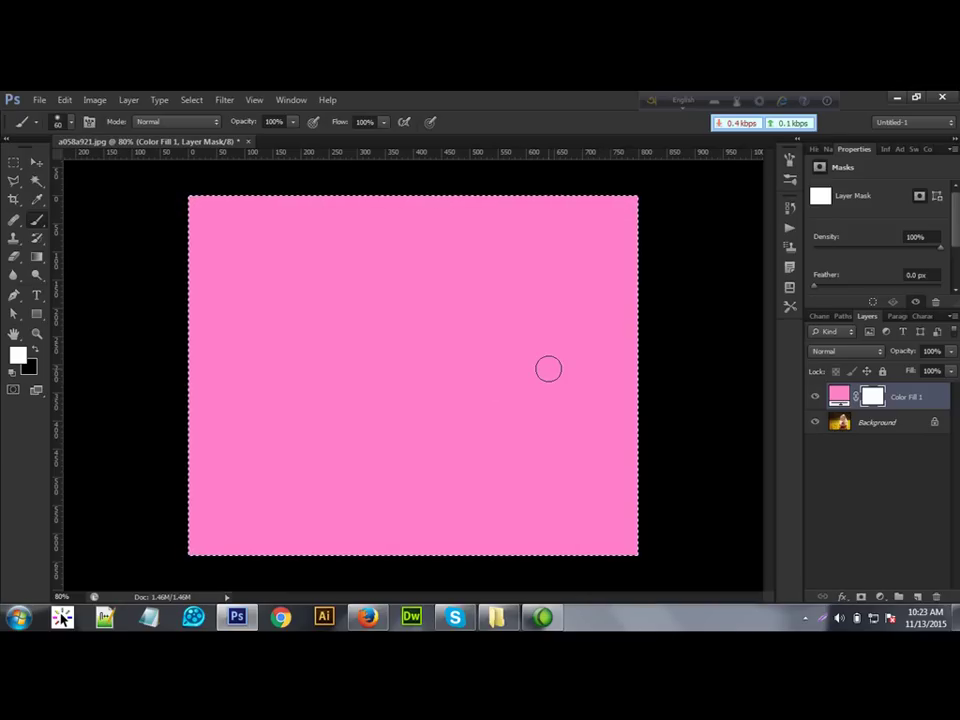
key(ctrl+i)
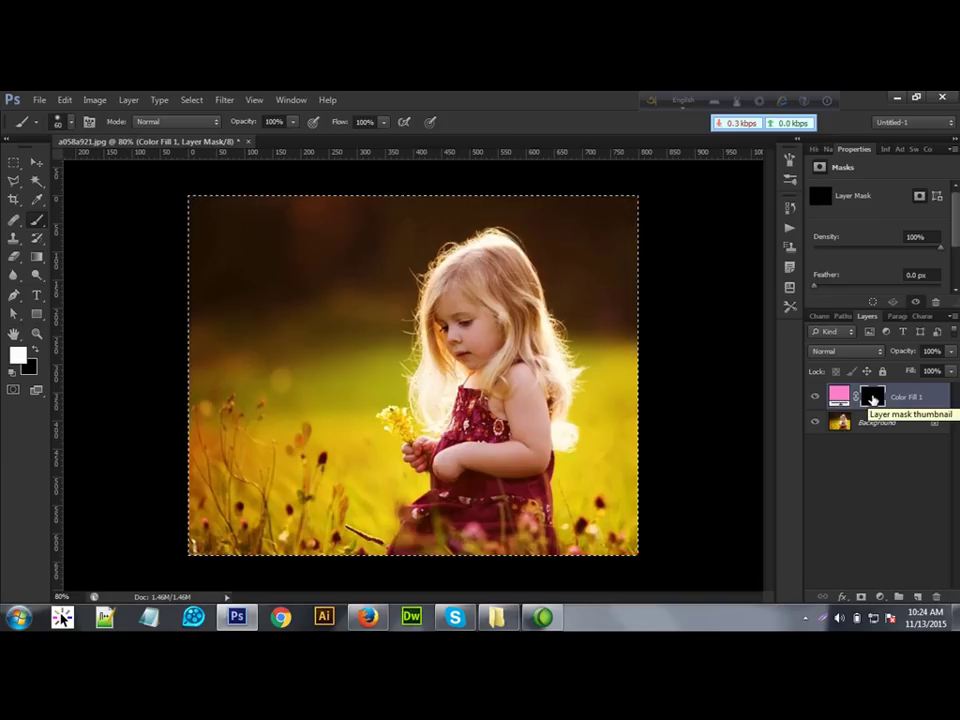
Deselect the whole-canvas selection, leaving the mask options unused.
right_click(872, 399)
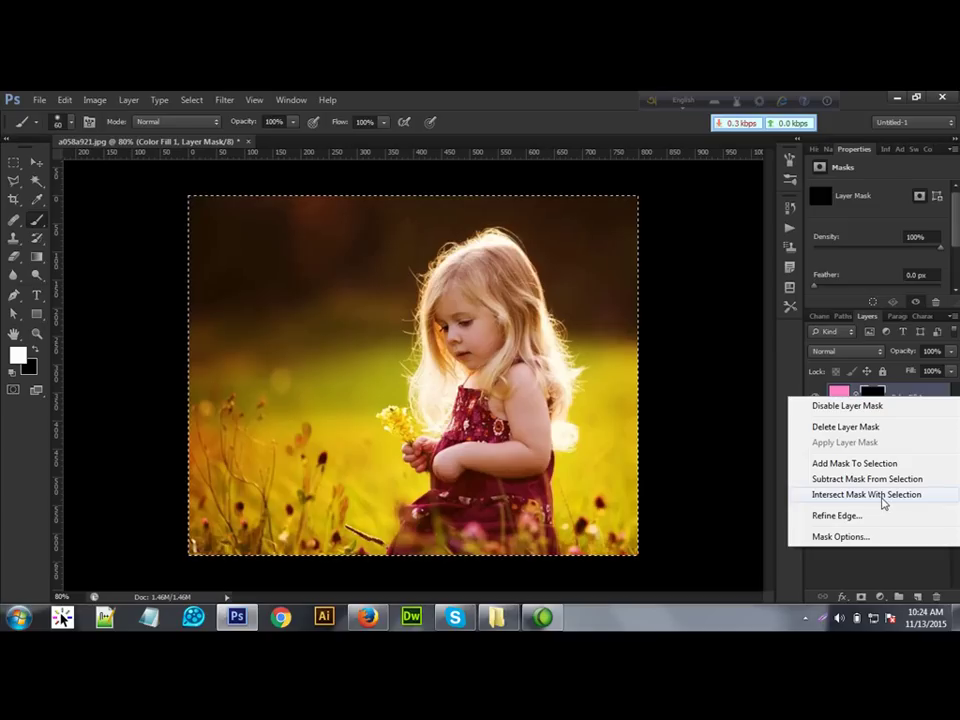
click(721, 474)
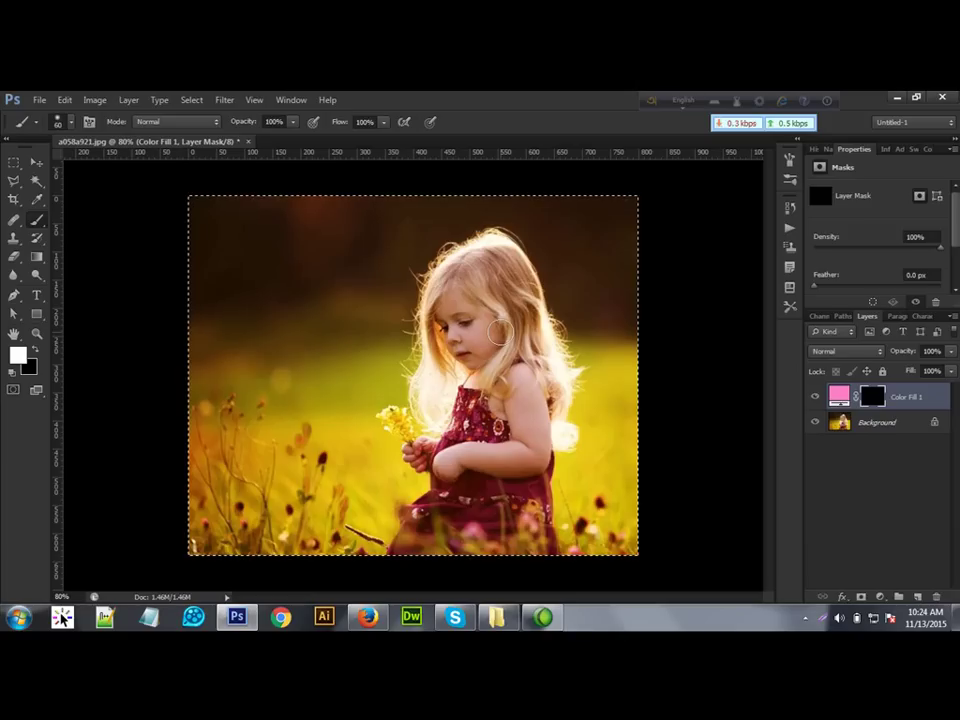
key(ctrl+d)
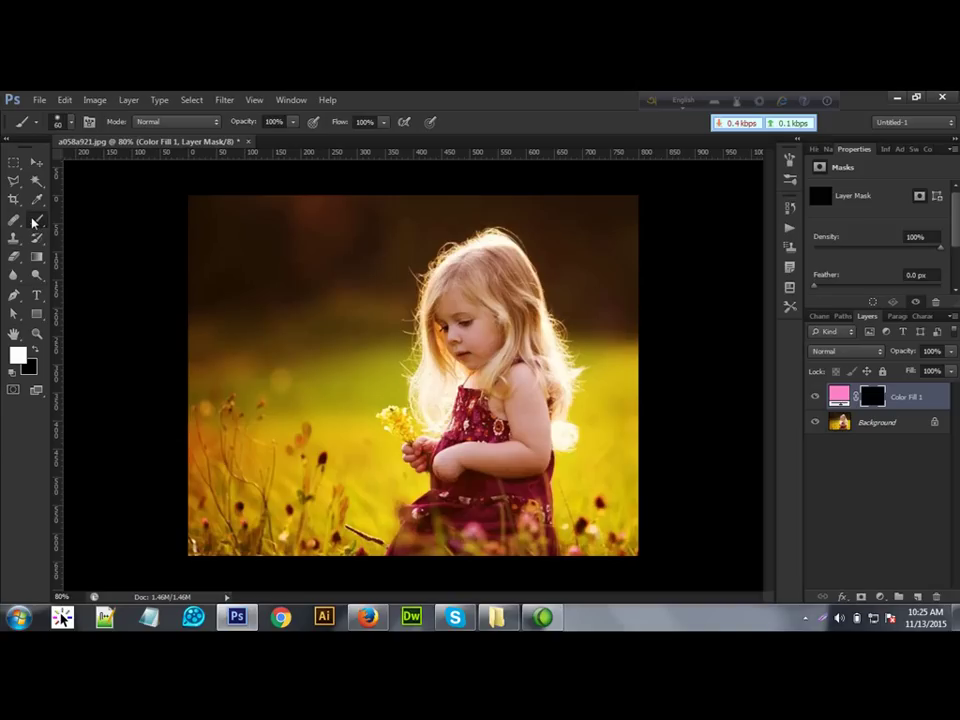
Reset the brush library, replacing the current brushes with the default set.
click(71, 124)
mouse_move(163, 277)
mouse_down()
mouse_move(163, 296)
mouse_move(161, 243)
mouse_up()
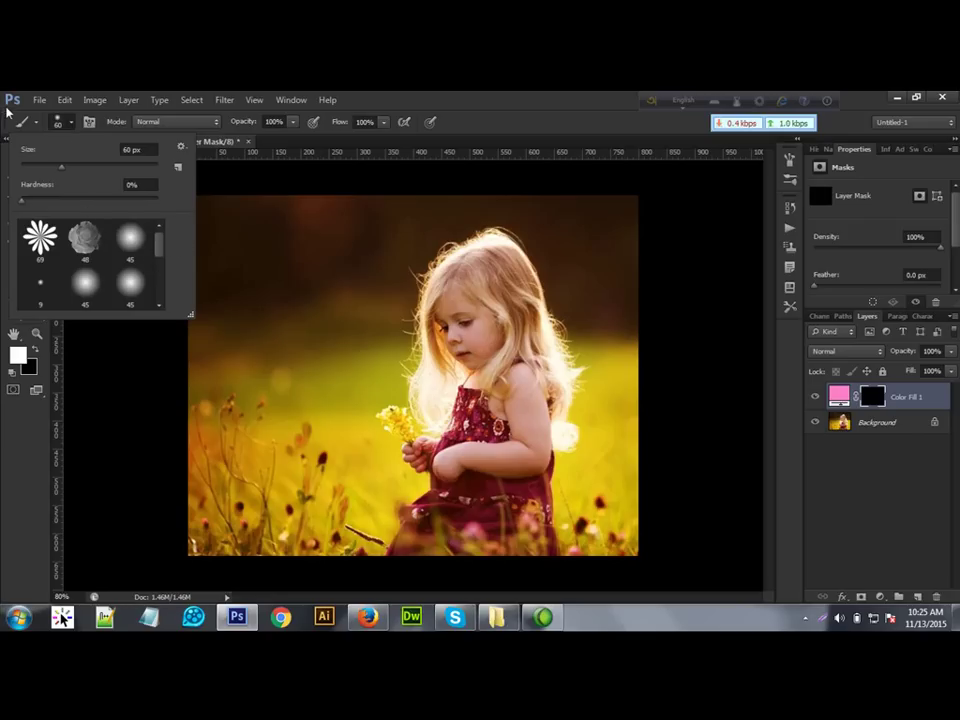
click(73, 123)
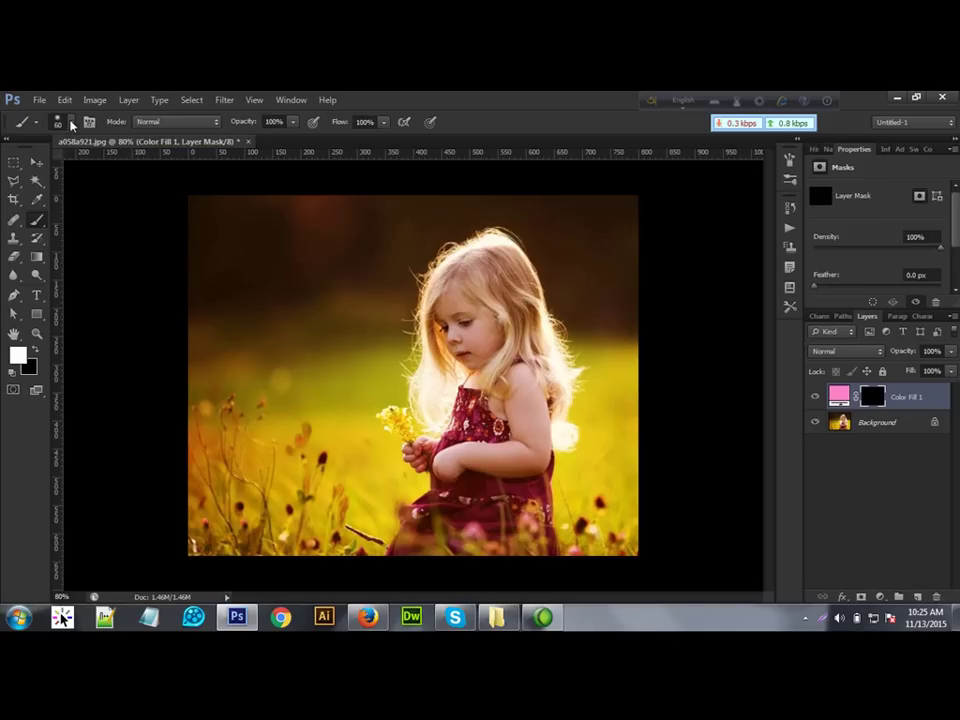
click(73, 123)
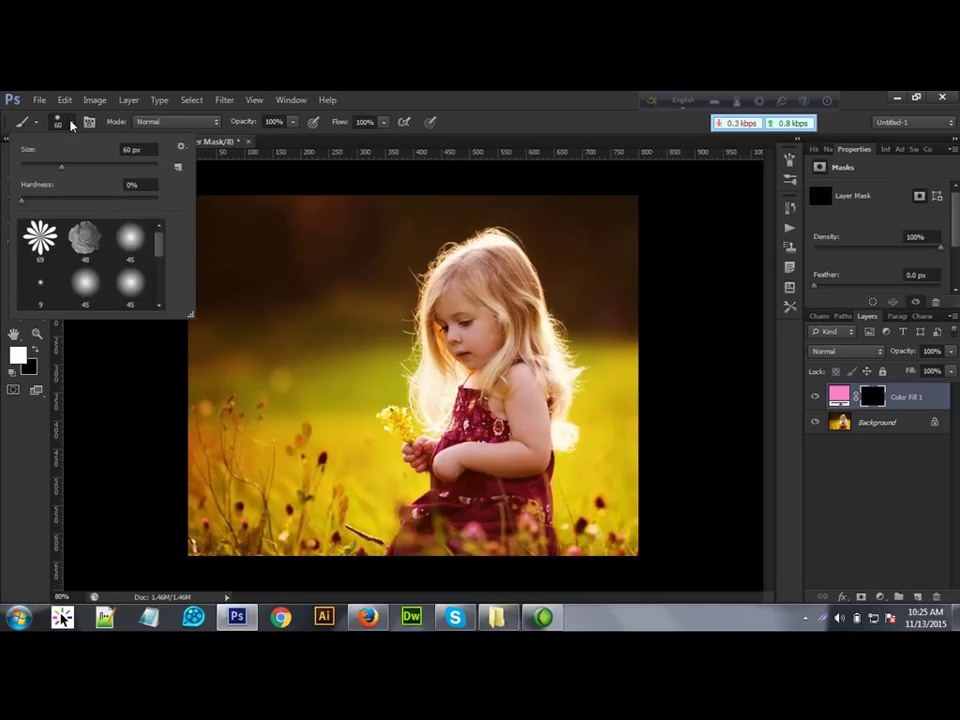
click(182, 148)
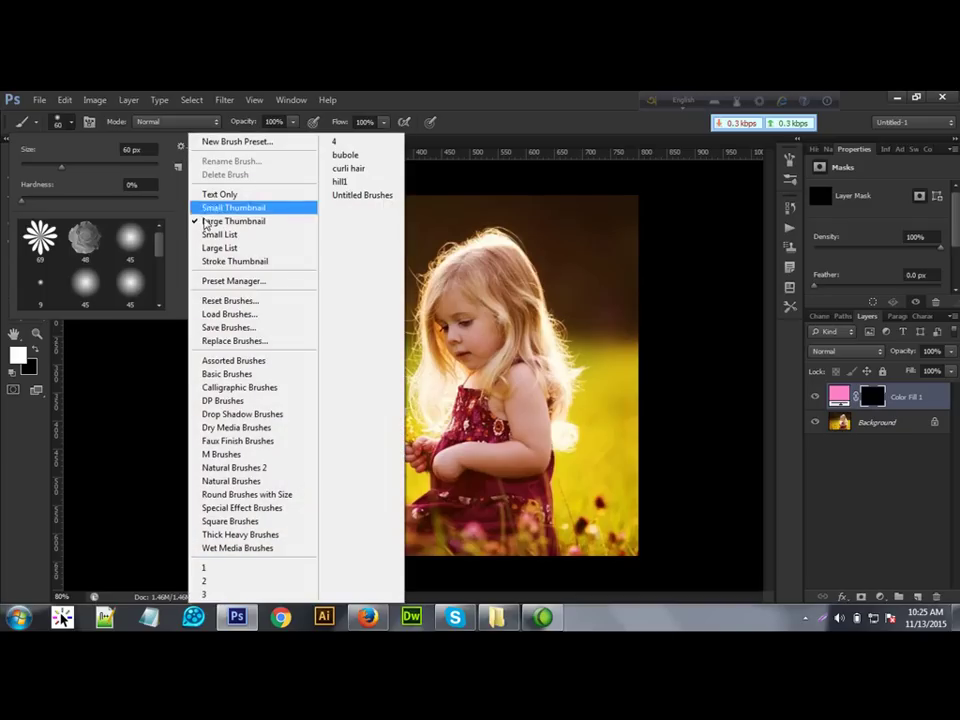
click(225, 302)
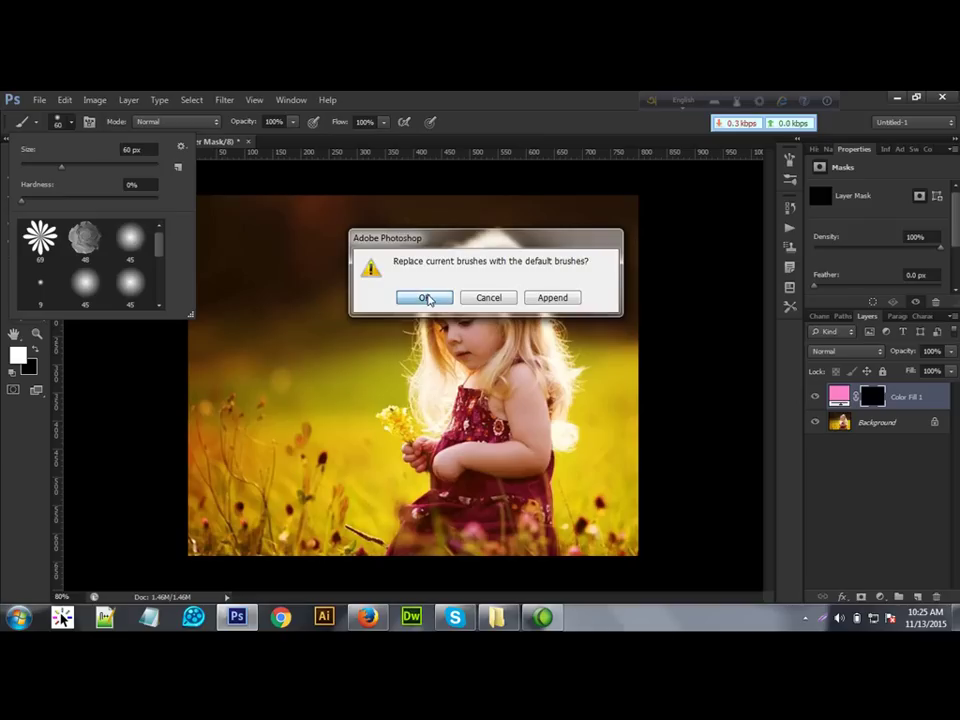
click(425, 298)
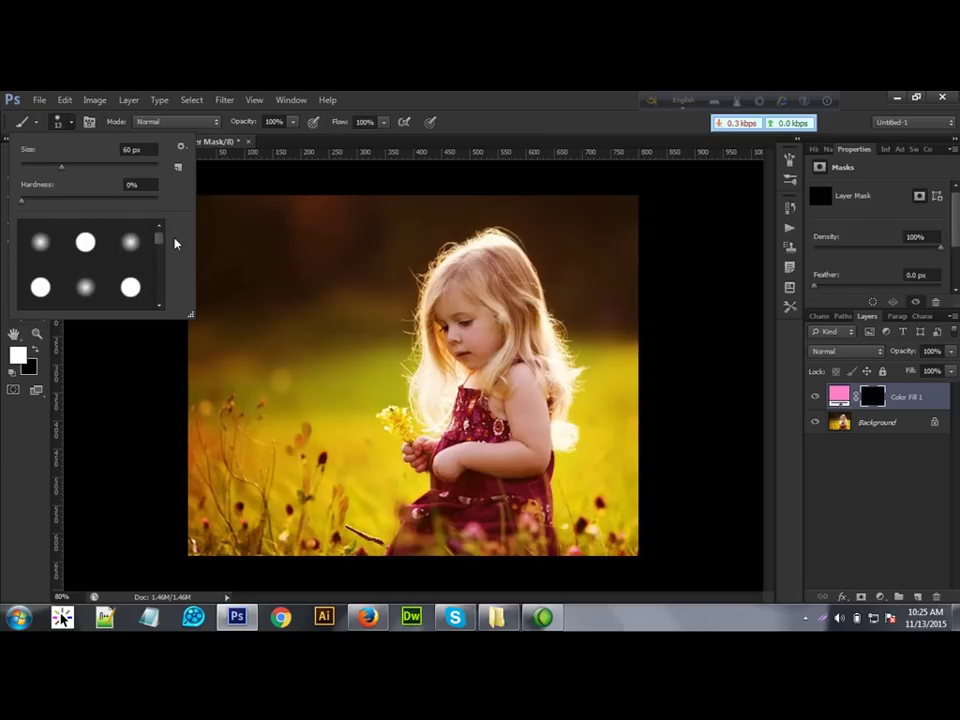
Choose the 46 px spatter brush and open its Brush Tip Shape settings.
mouse_move(162, 242)
mouse_down()
mouse_move(162, 302)
mouse_move(164, 279)
mouse_up()
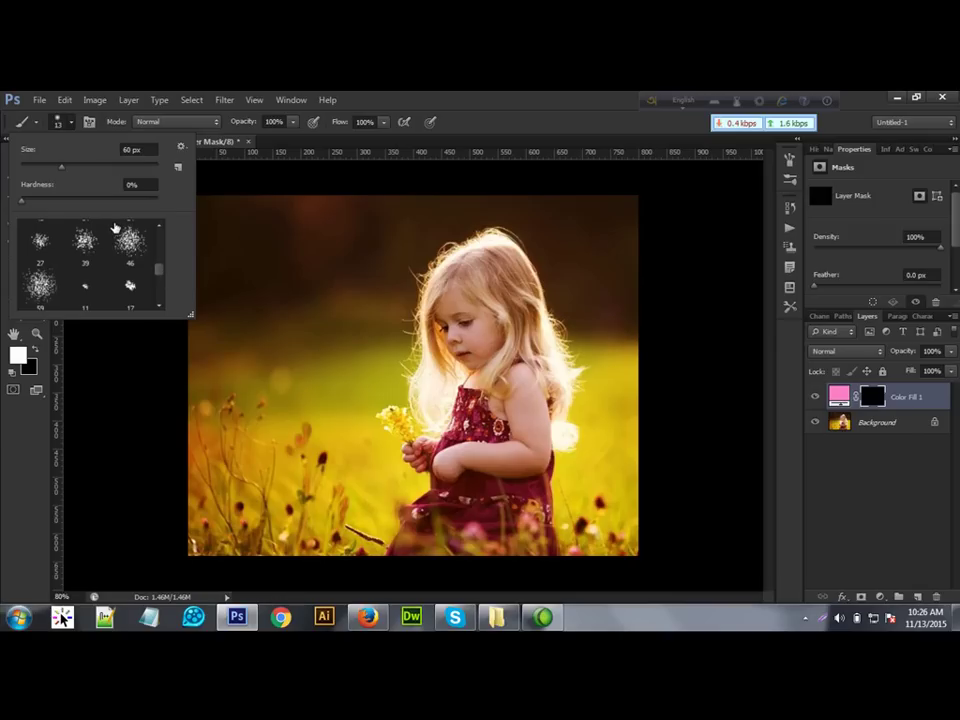
click(130, 240)
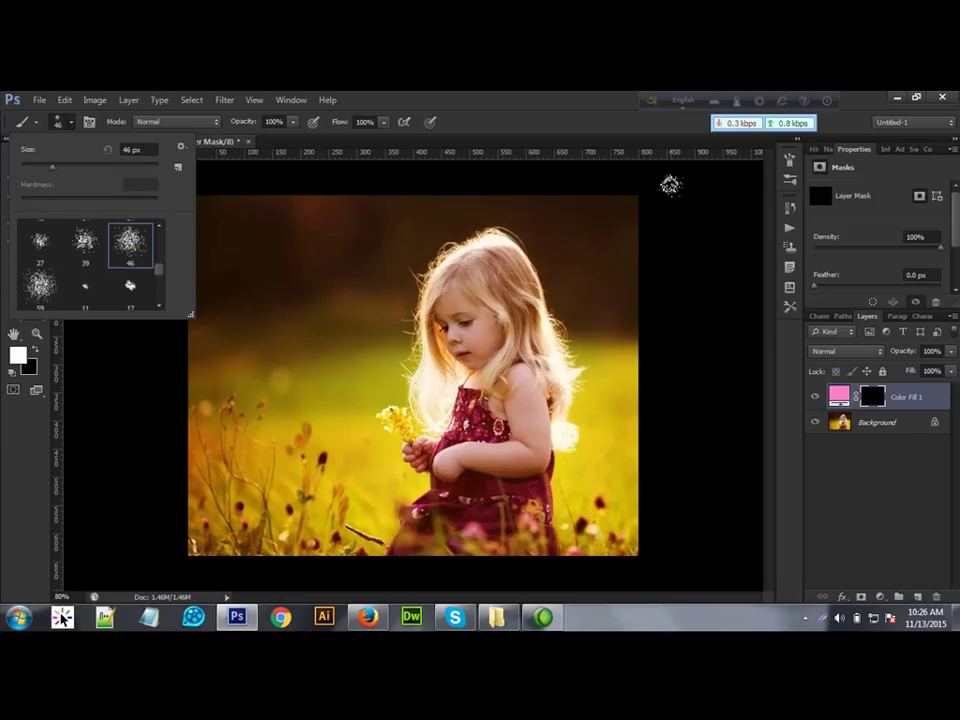
click(790, 163)
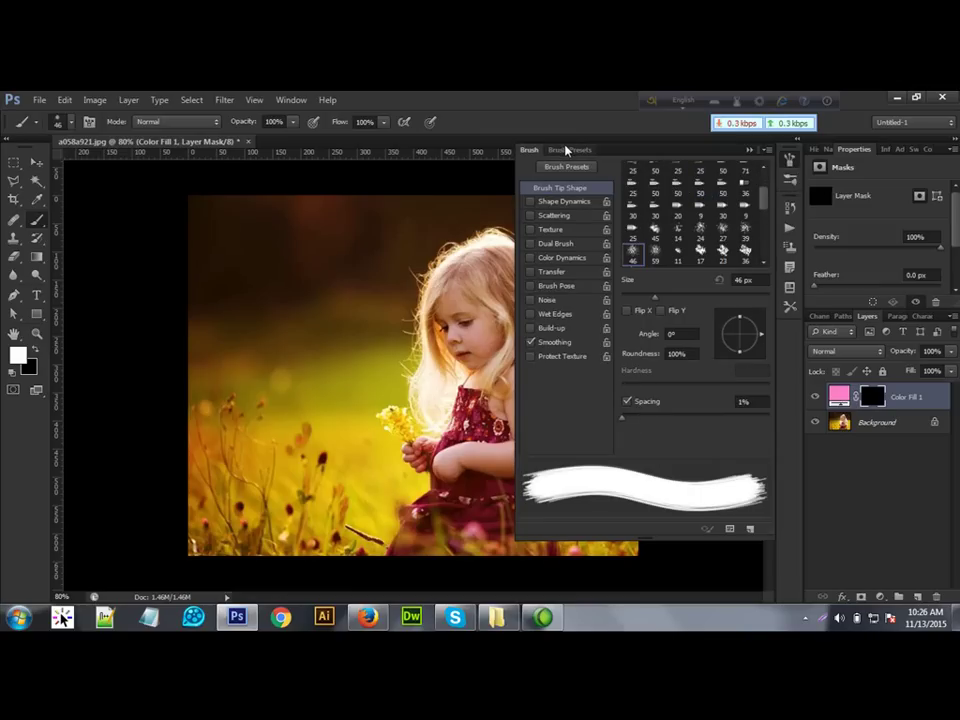
click(288, 101)
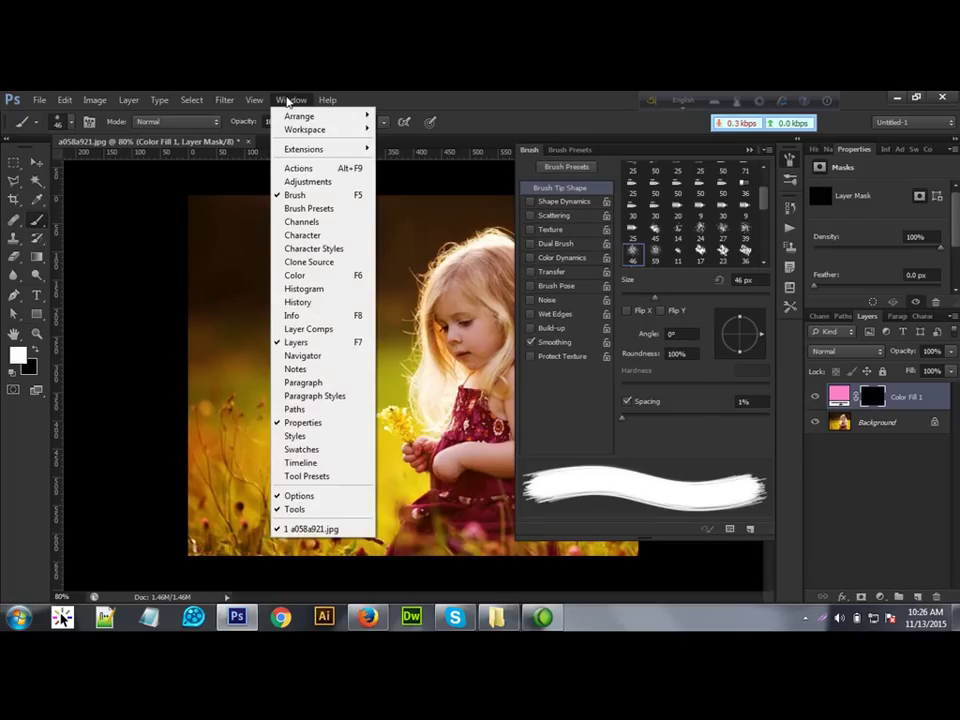
click(280, 209)
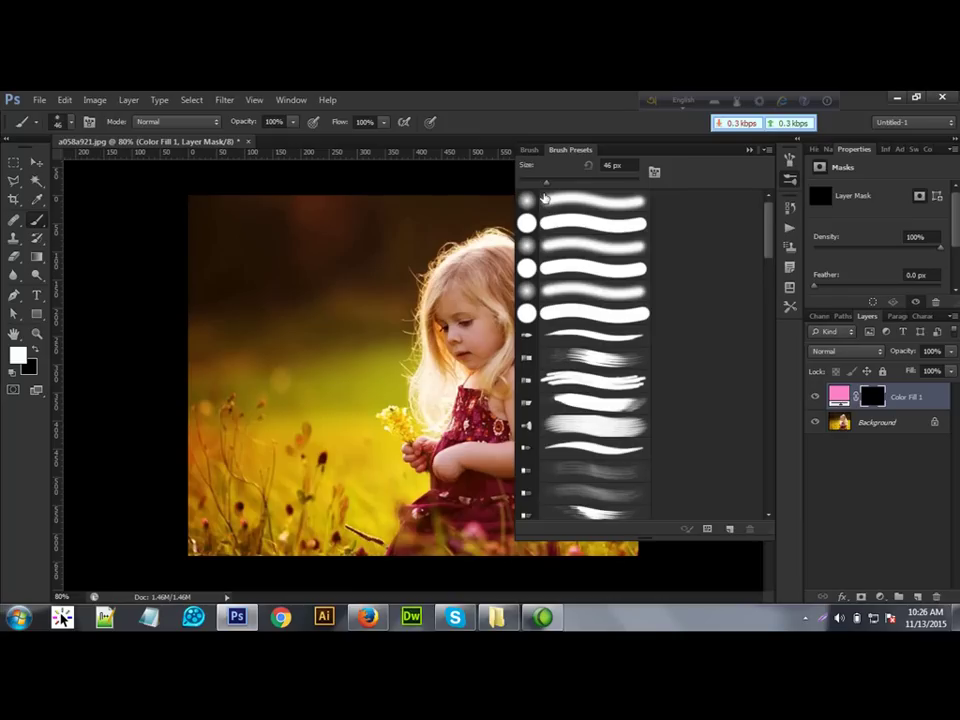
click(654, 173)
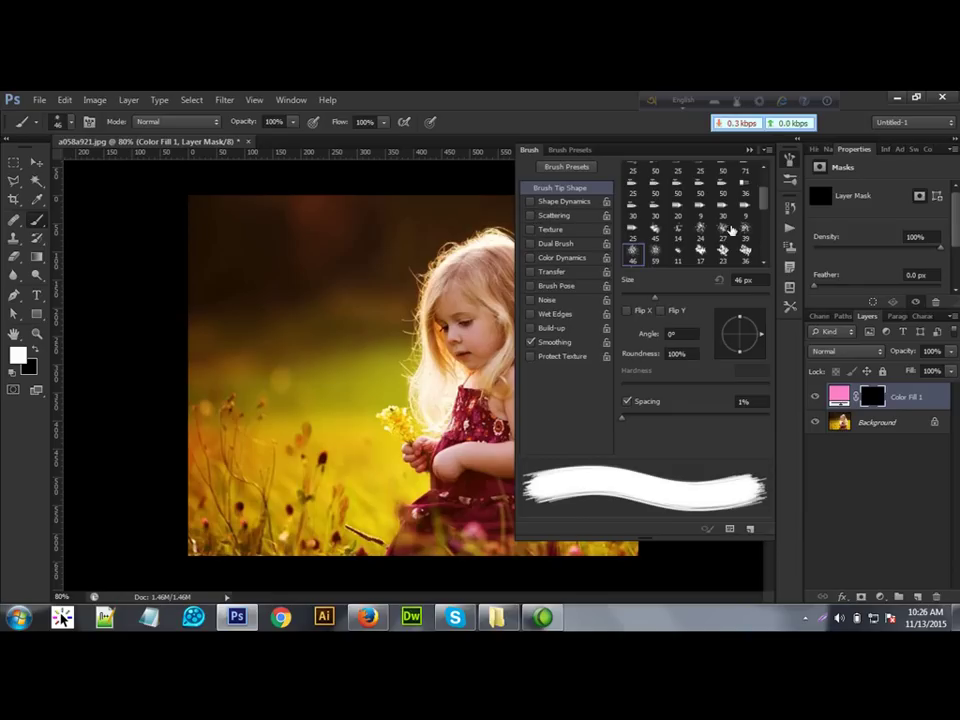
Set the spatter brush to an angle of 103° and a size of 43 px, and turn off Smoothing.
mouse_move(760, 337)
mouse_down()
mouse_move(750, 316)
mouse_move(737, 319)
mouse_up()
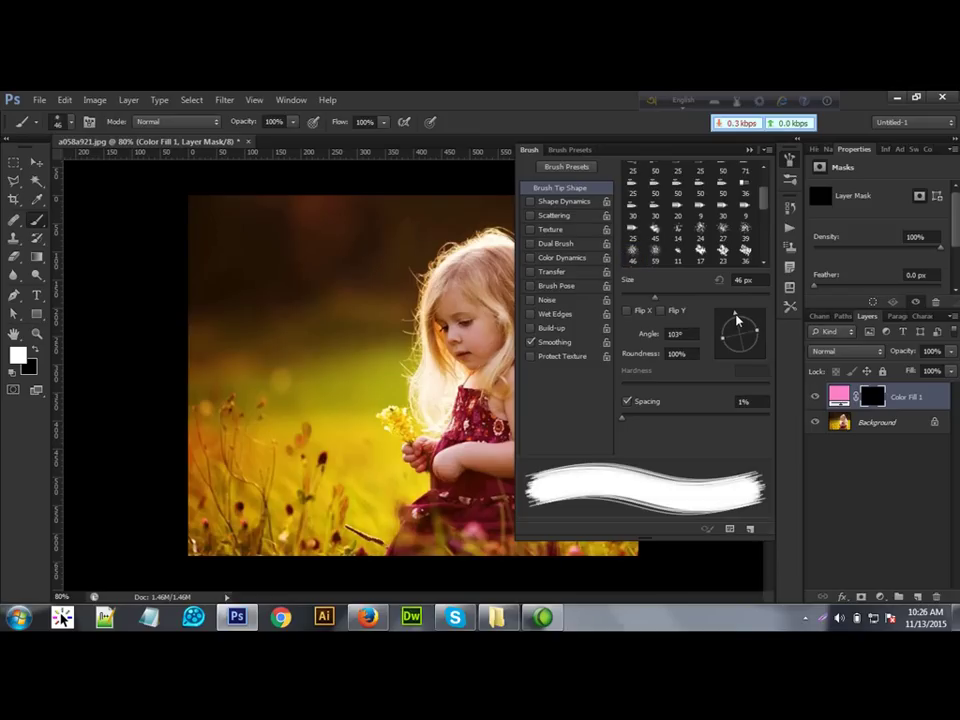
click(531, 244)
click(531, 244)
mouse_move(654, 296)
mouse_down()
mouse_move(672, 300)
mouse_move(653, 301)
mouse_up()
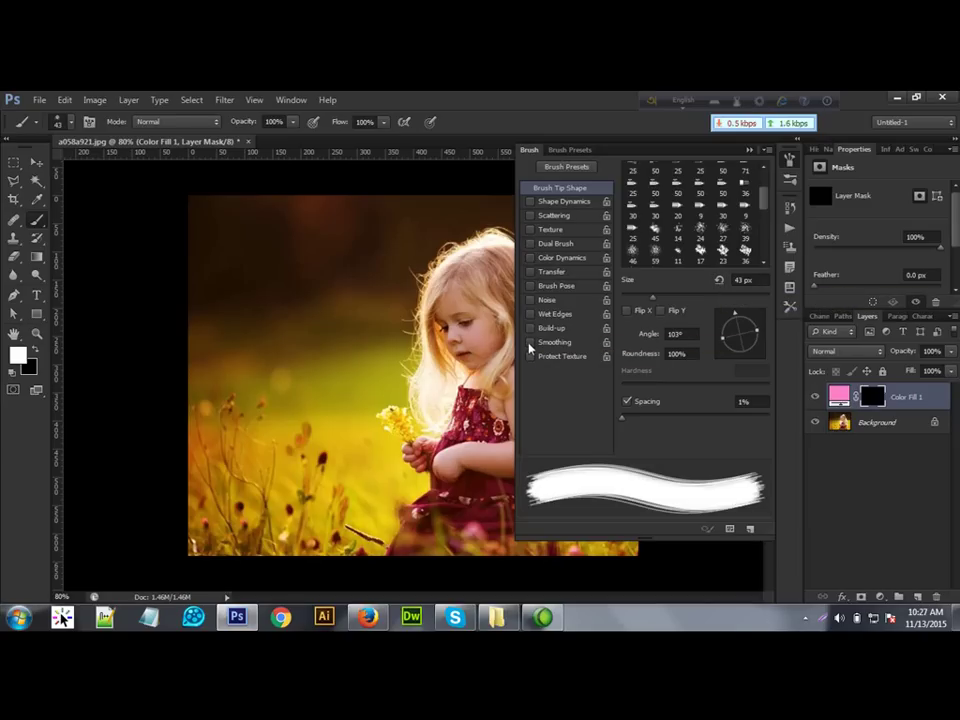
mouse_move(733, 134)
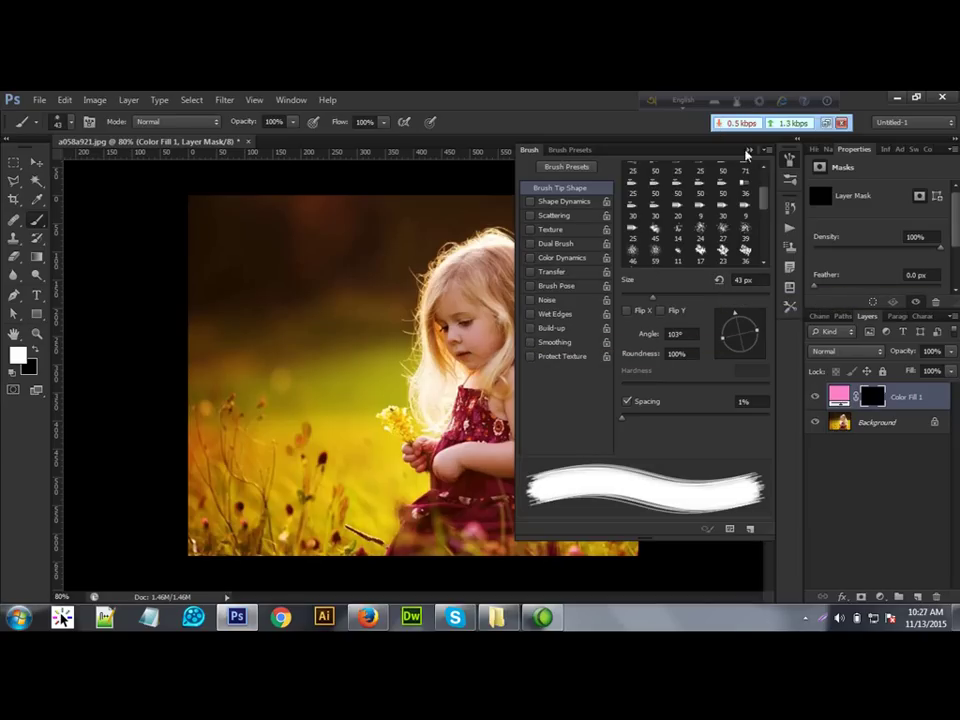
click(749, 151)
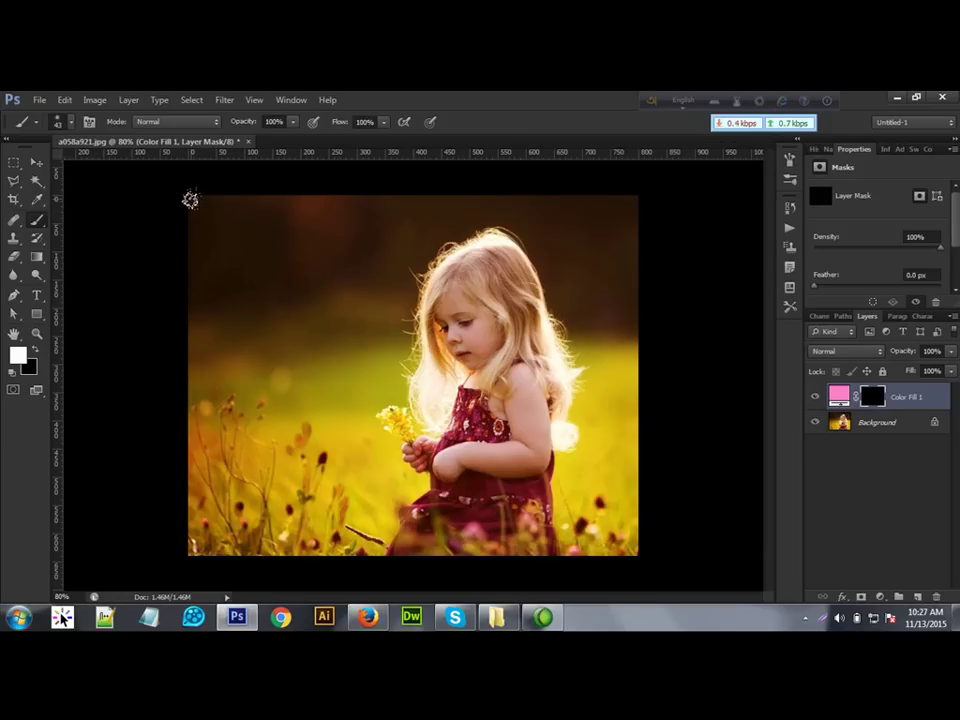
Paint white on the fill layer's mask along all four edges of the photo to form a pink border.
drag(188, 199, 646, 203)
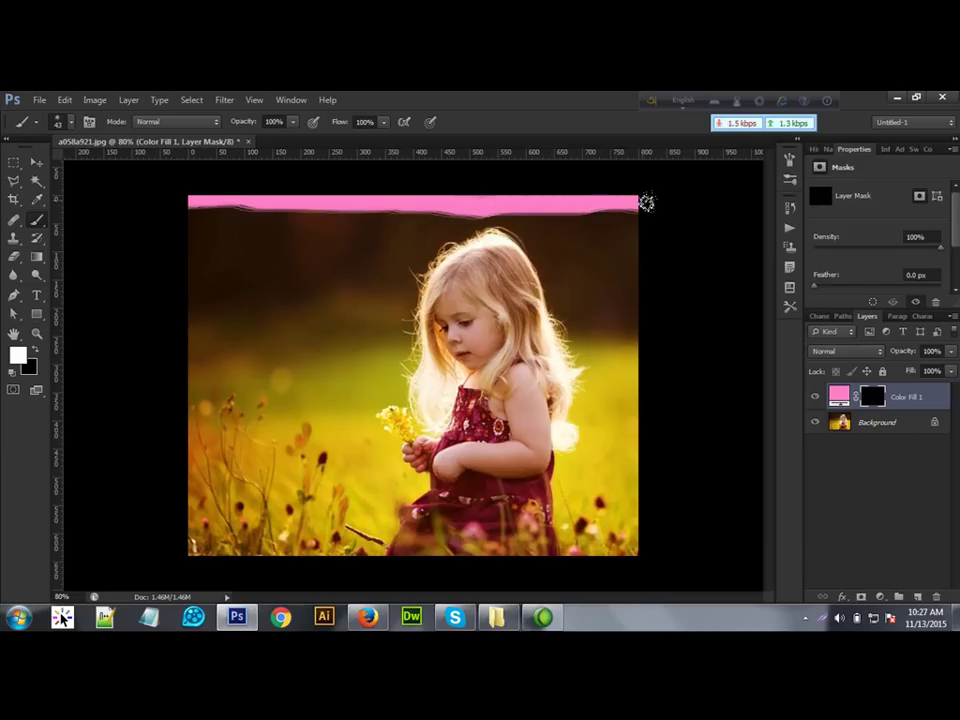
drag(192, 199, 199, 545)
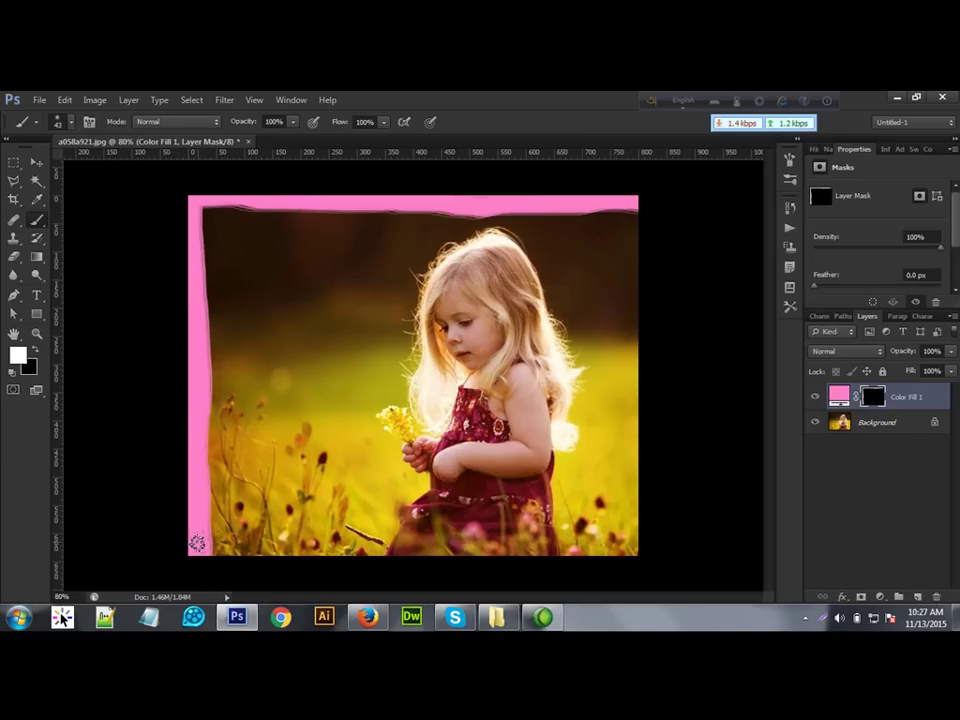
drag(197, 545, 655, 540)
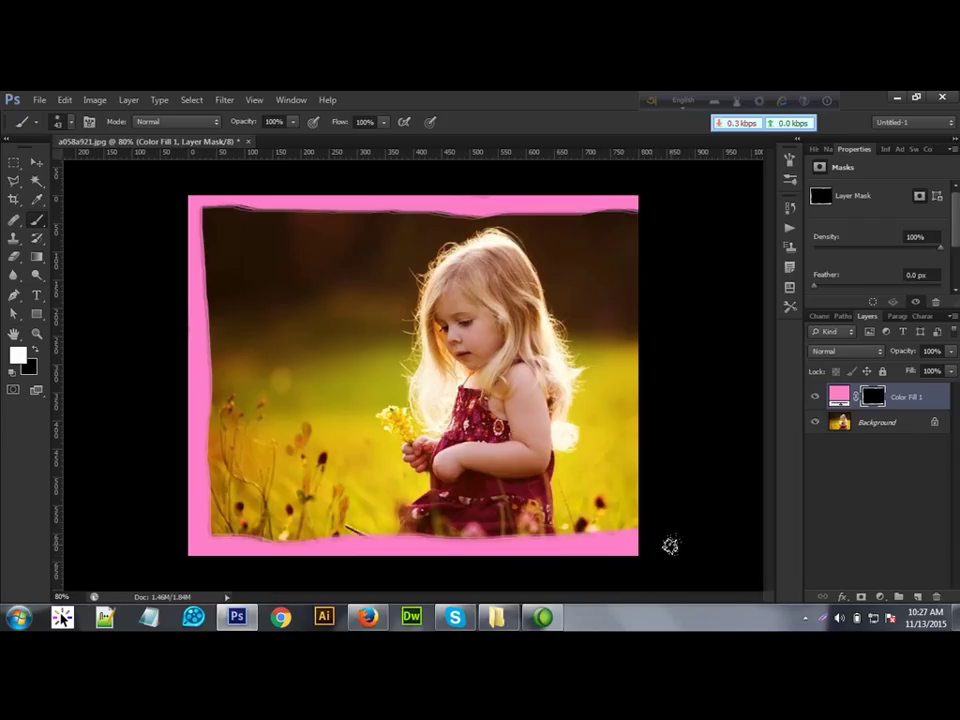
mouse_move(634, 204)
mouse_down()
mouse_move(640, 383)
mouse_move(633, 450)
mouse_up()
drag(630, 495, 636, 553)
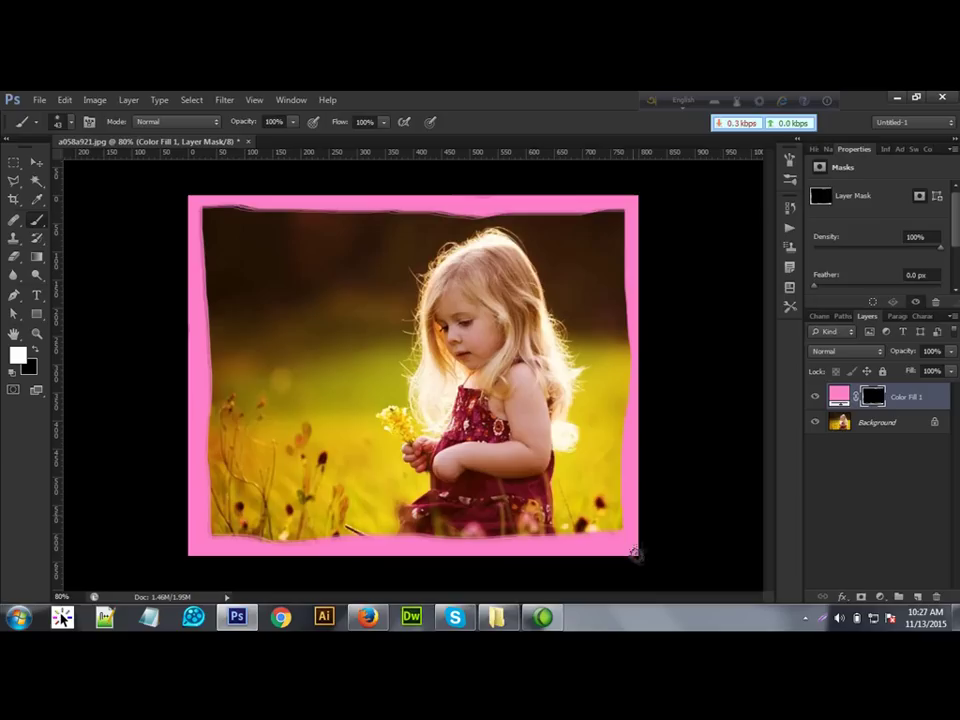
Set the spatter brush angle to -56° and roughen the pink border along the photo's right edge, left edge and upper-left corner.
click(790, 160)
mouse_move(734, 316)
mouse_down()
mouse_move(745, 330)
mouse_move(757, 324)
mouse_move(752, 357)
mouse_up()
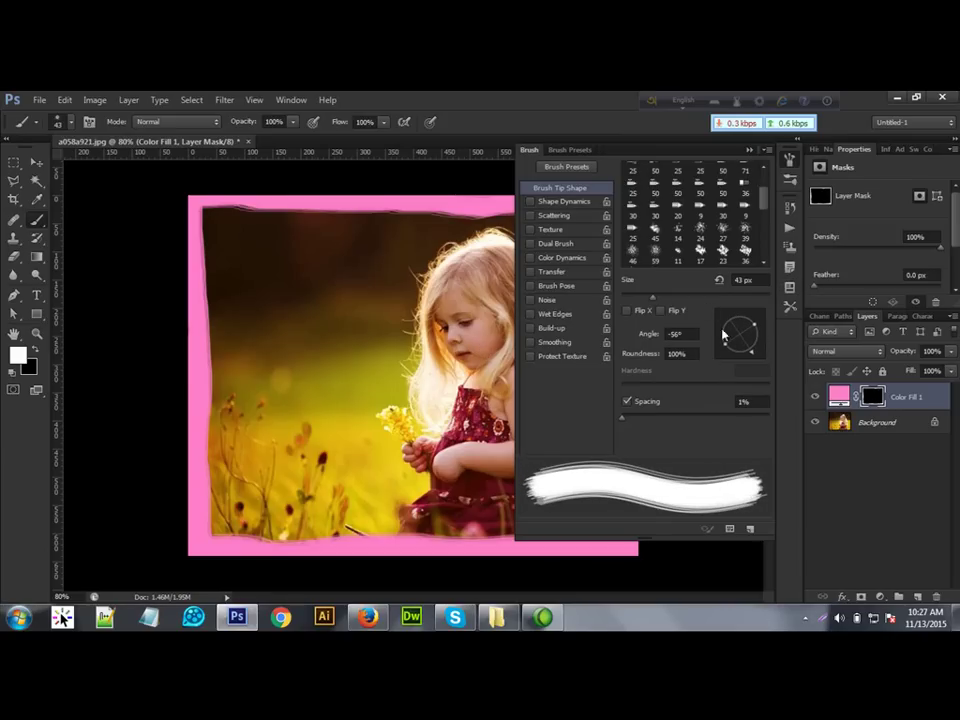
click(751, 150)
mouse_move(628, 208)
mouse_down()
mouse_move(619, 529)
mouse_move(604, 525)
mouse_up()
drag(206, 216, 208, 274)
mouse_move(210, 212)
mouse_down()
mouse_move(292, 212)
mouse_move(258, 218)
mouse_up()
drag(204, 301, 206, 525)
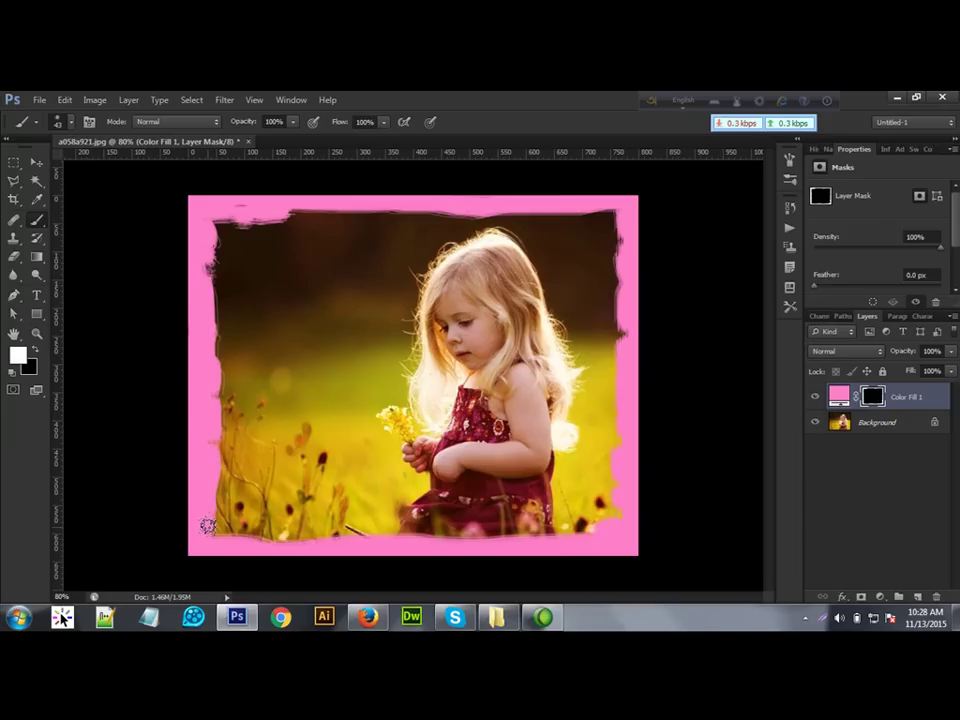
Replace the current brushes with the Special Effect Brushes set and choose the 29 px butterfly brush.
click(72, 125)
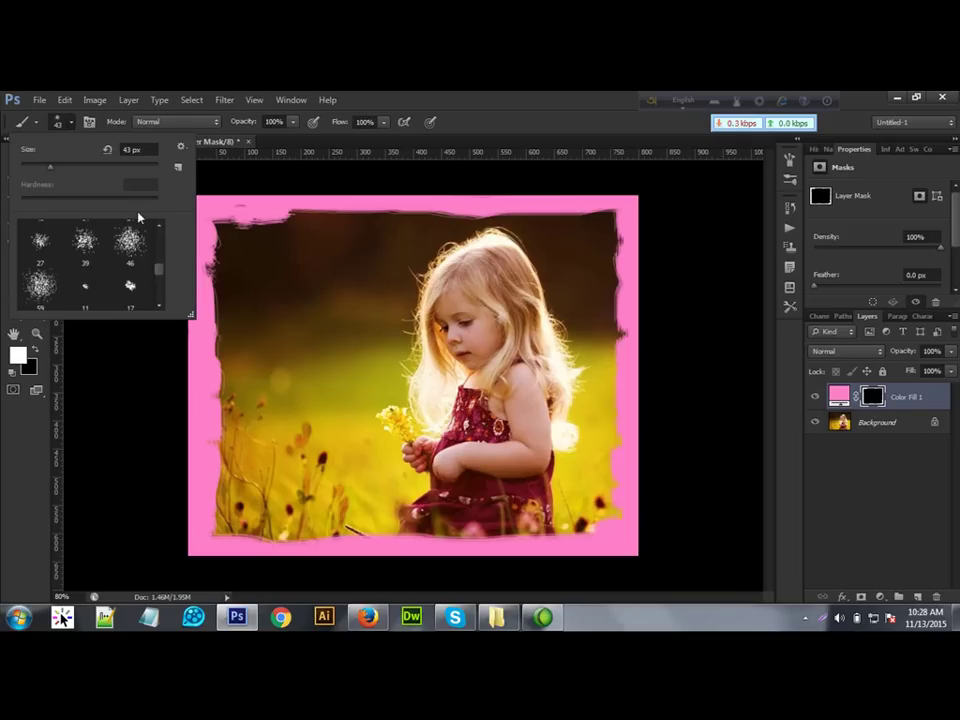
click(180, 146)
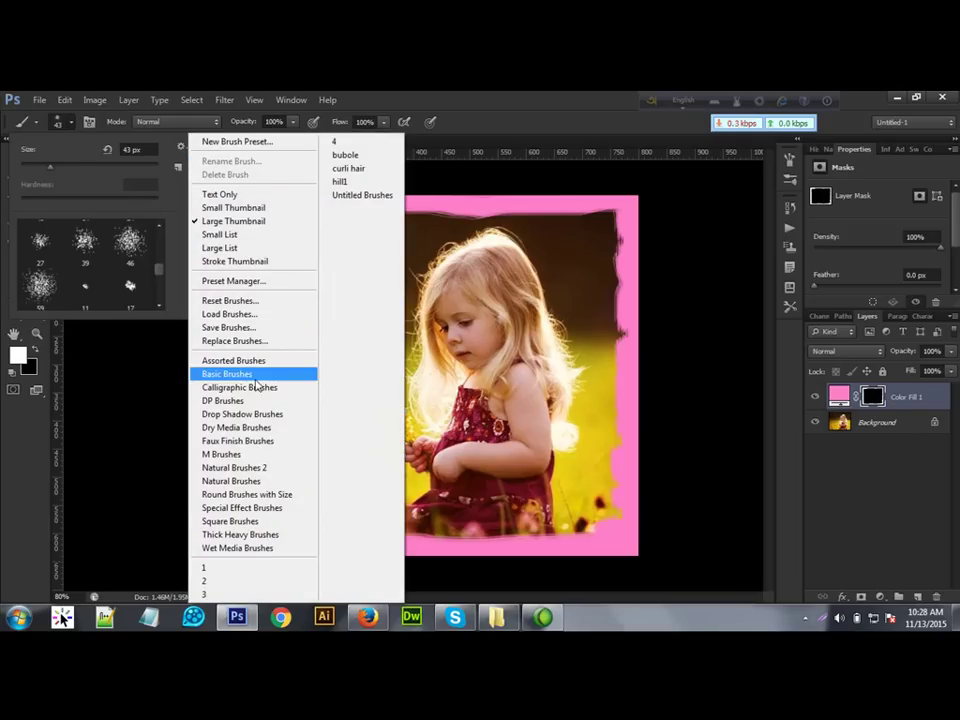
click(217, 515)
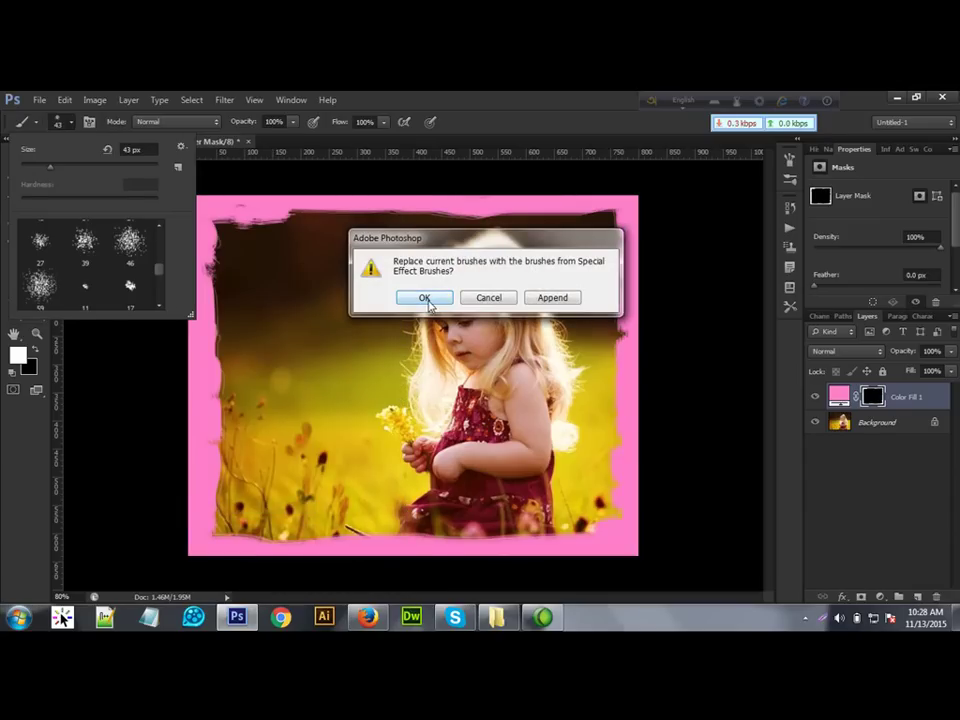
click(424, 298)
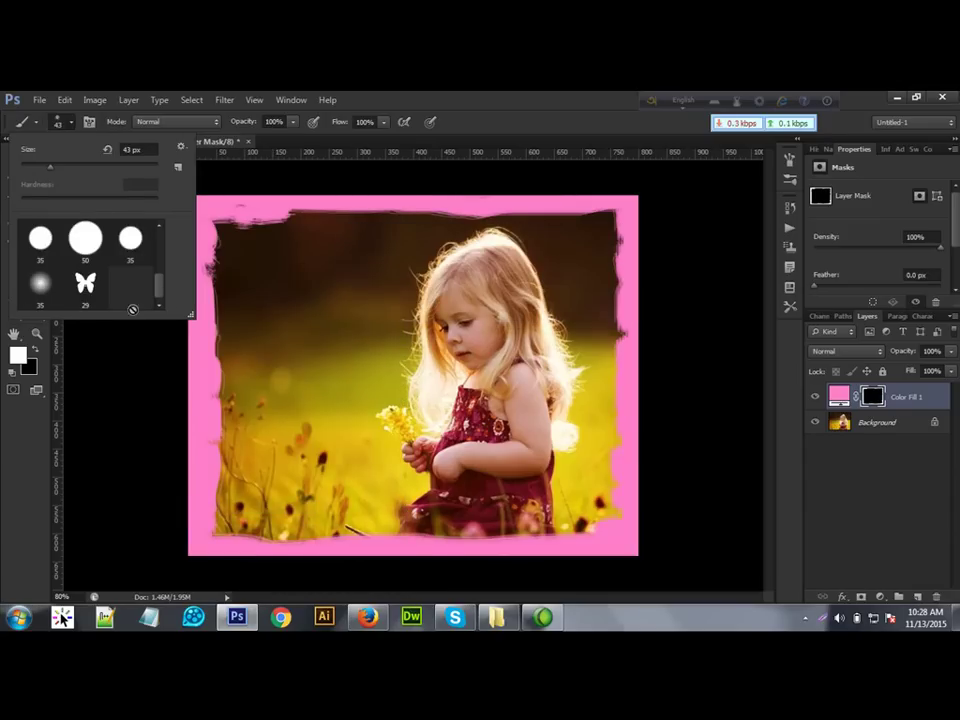
mouse_move(160, 298)
mouse_down()
mouse_move(159, 270)
mouse_move(161, 285)
mouse_up()
click(85, 294)
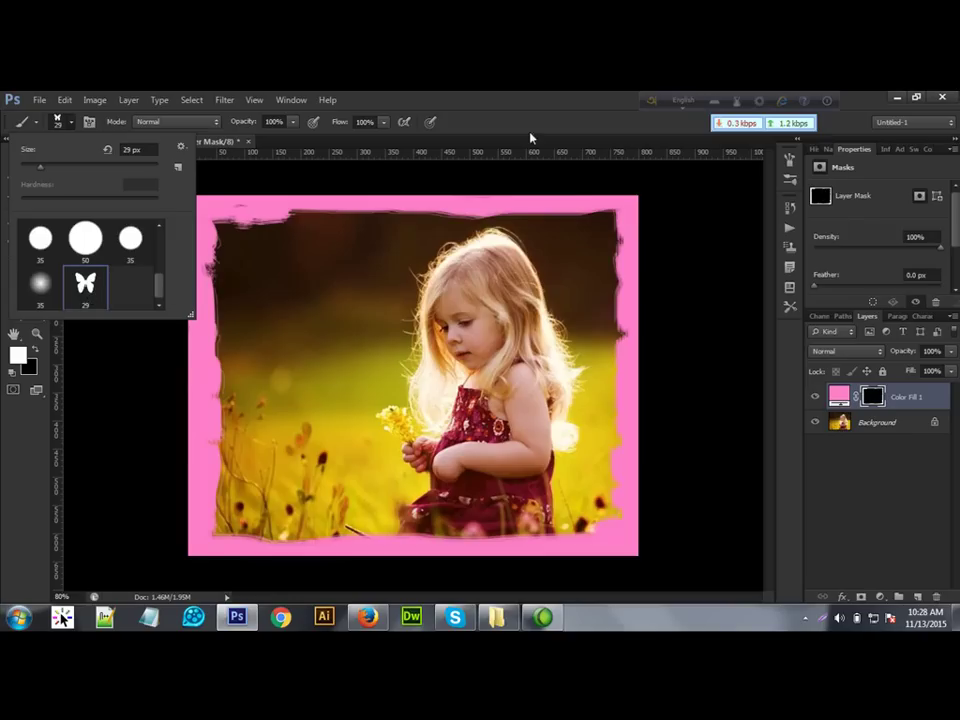
Compare the butterfly brush's stroke preview in the brush settings with Shape Dynamics and Scattering switched off and on again.
click(788, 160)
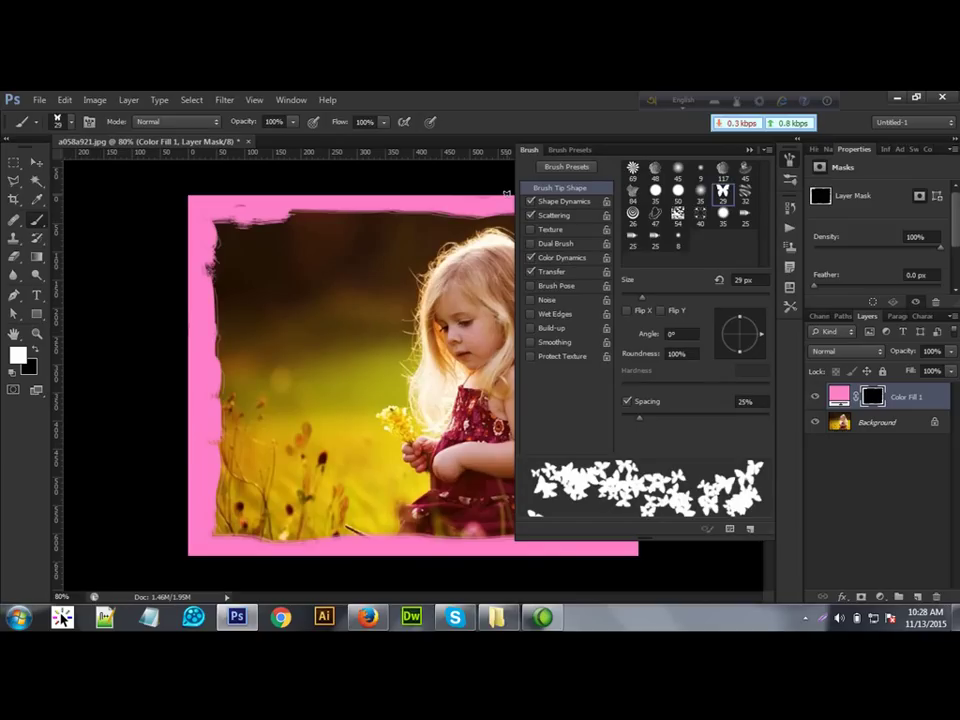
click(531, 201)
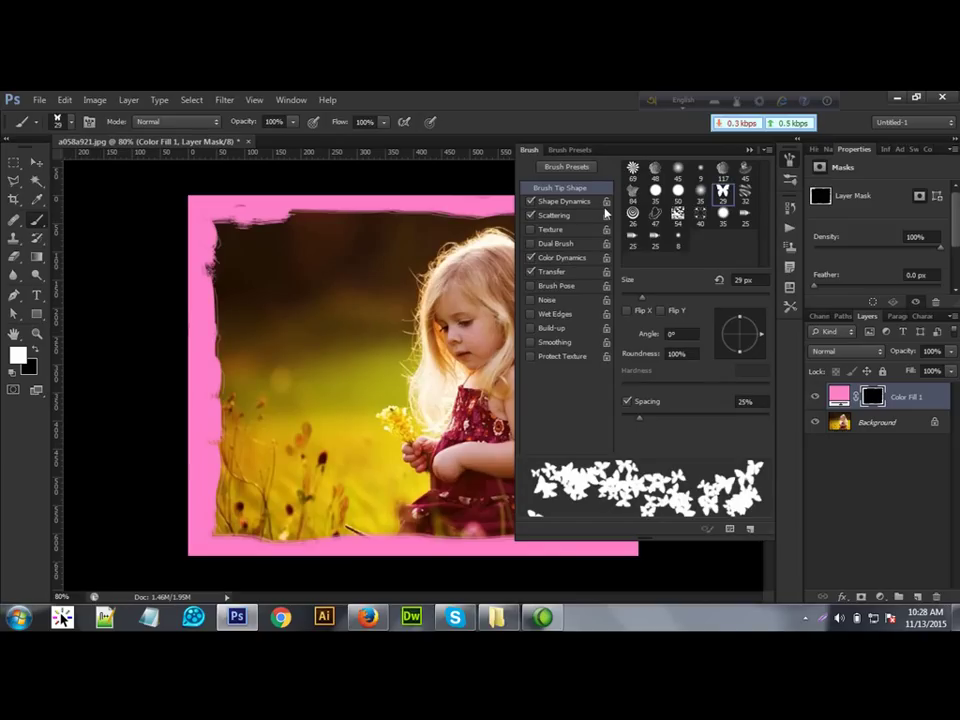
click(531, 201)
click(530, 216)
click(530, 216)
click(530, 216)
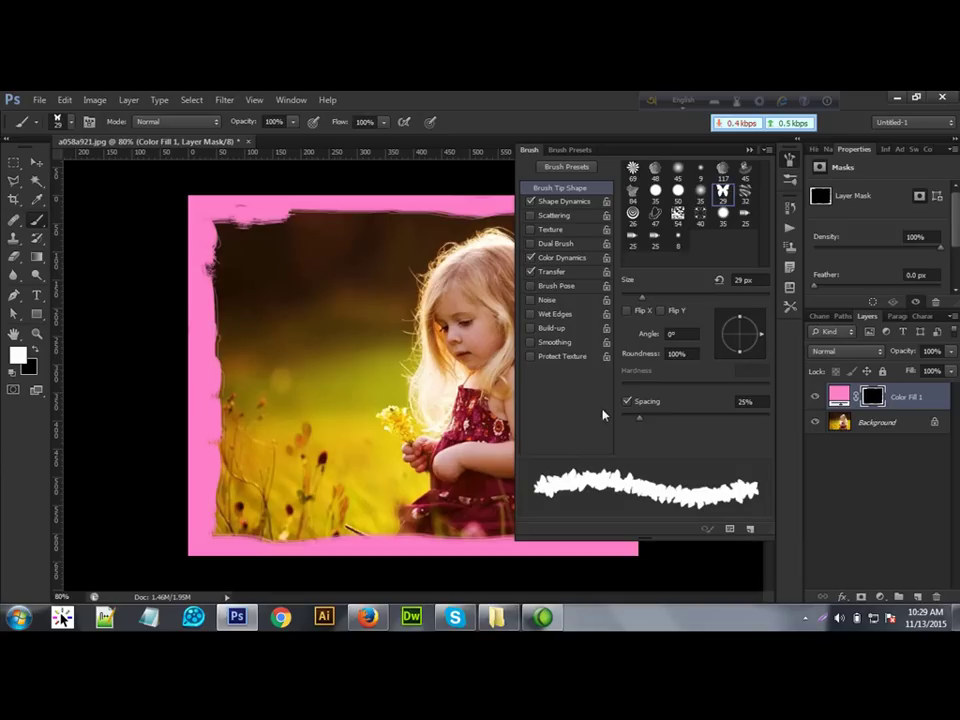
click(531, 216)
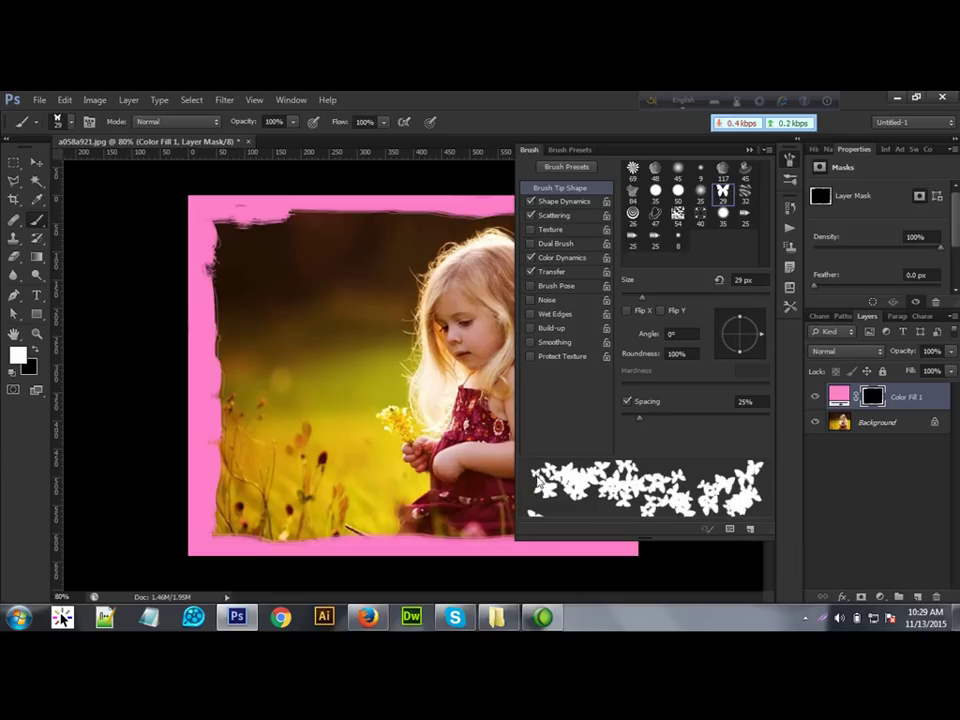
Turn off Color Dynamics and Transfer for the butterfly brush, and set its spacing to 386% and its size to 42 px.
click(530, 258)
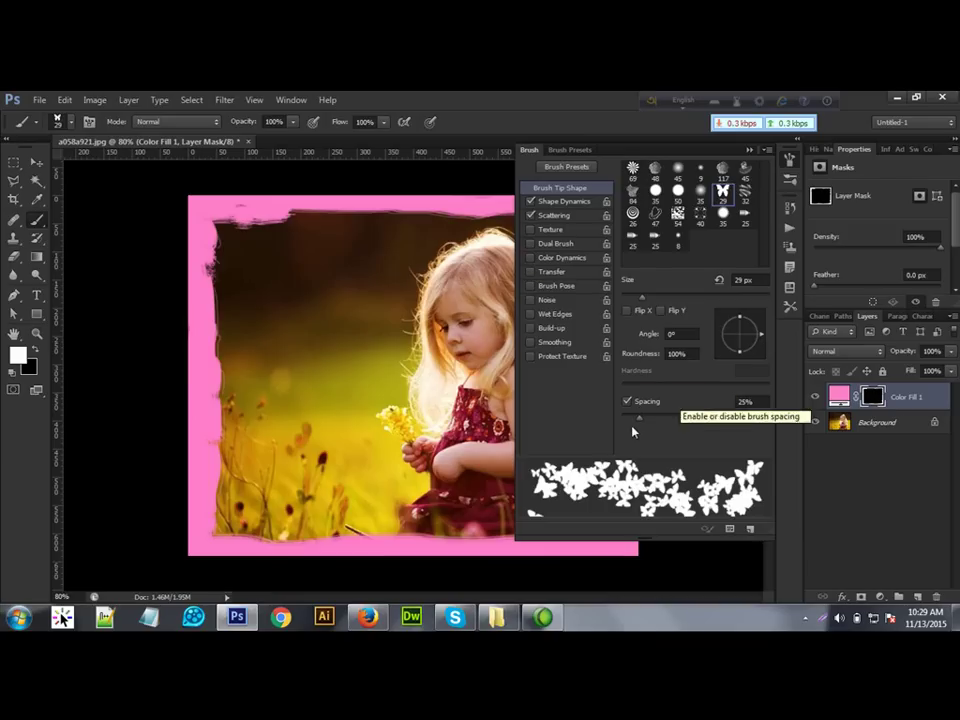
drag(643, 420, 659, 422)
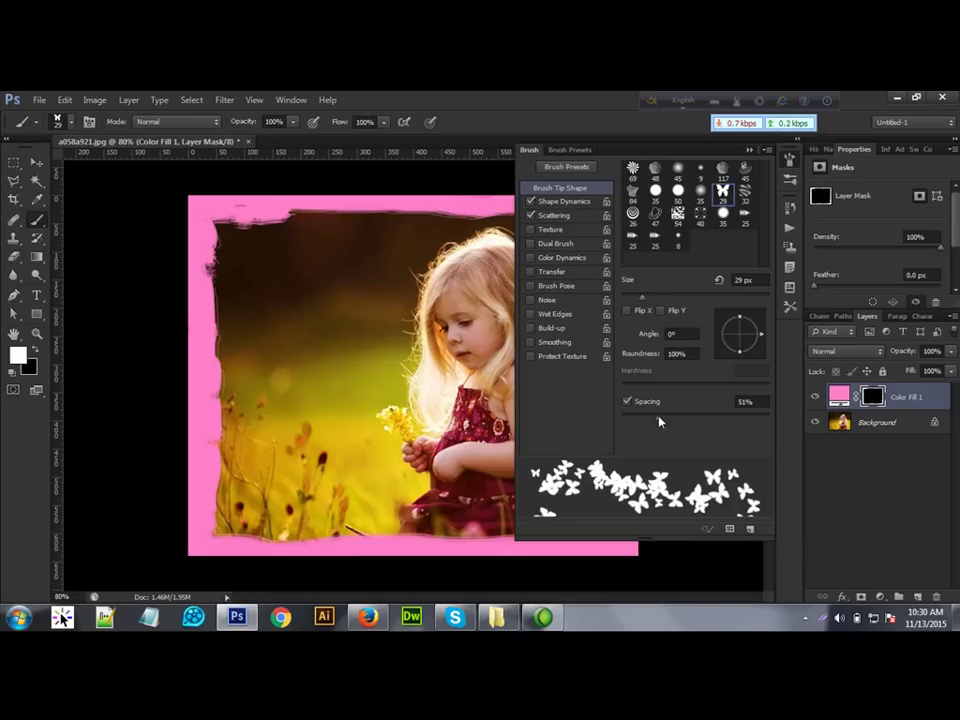
drag(658, 420, 708, 421)
drag(727, 424, 747, 423)
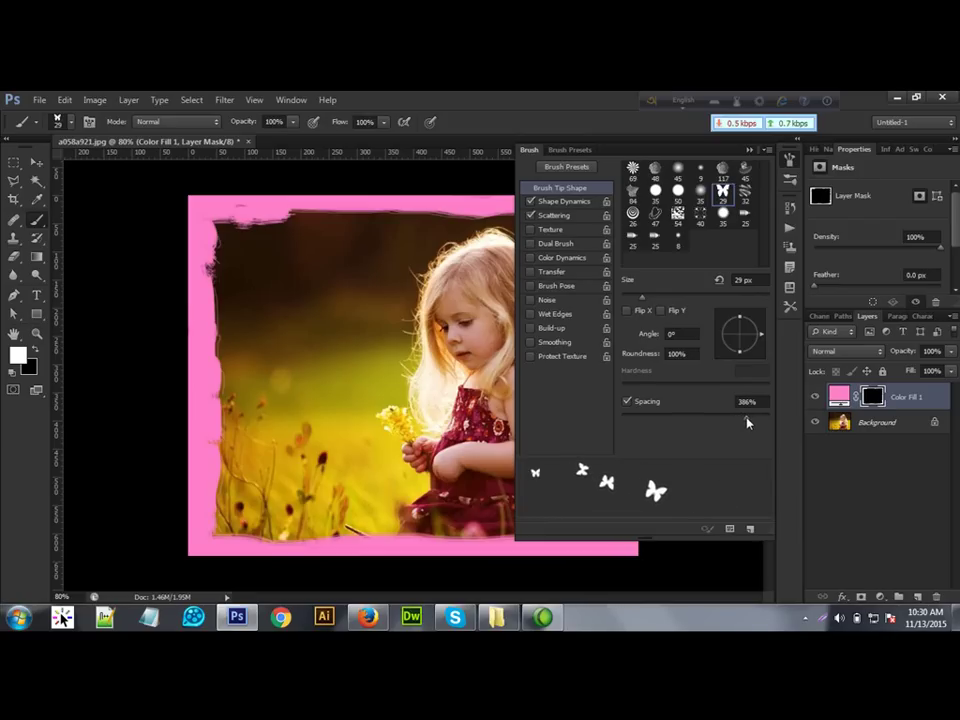
drag(643, 300, 652, 305)
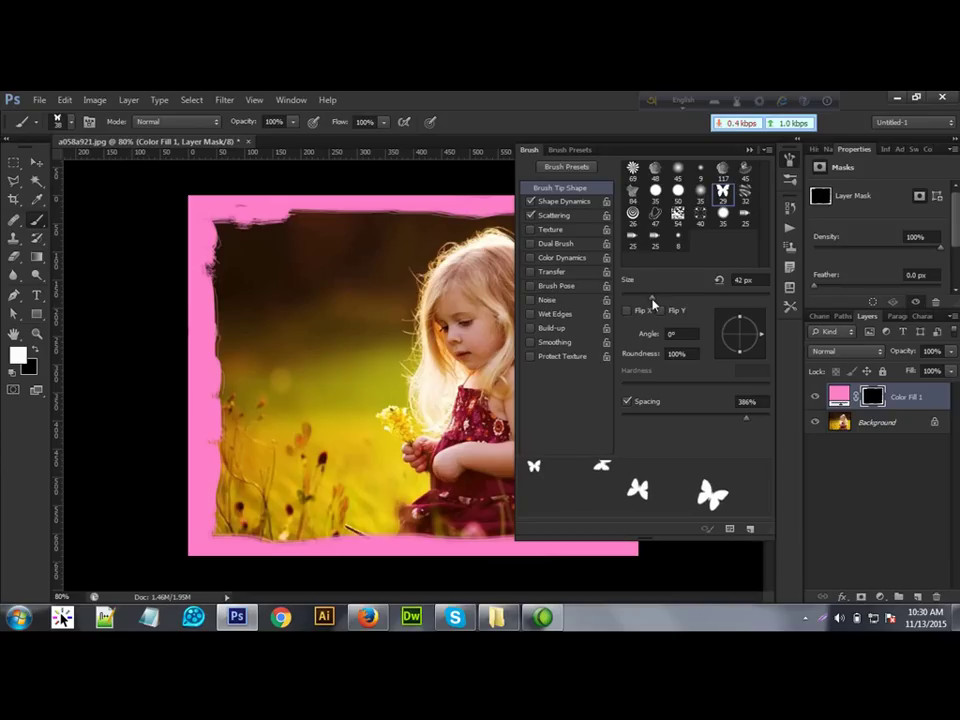
click(749, 151)
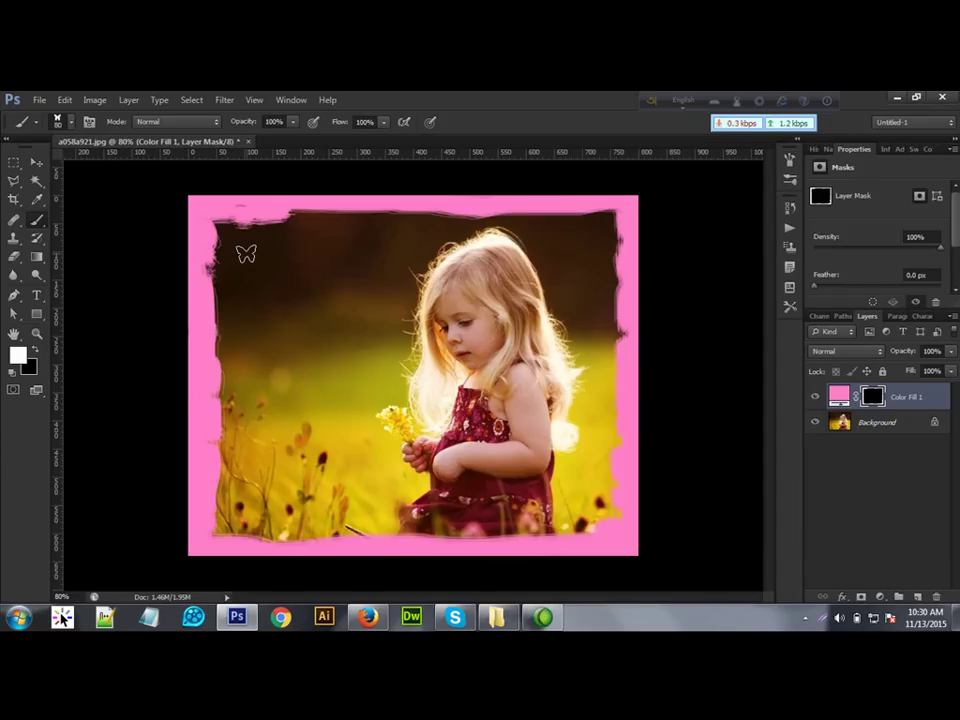
Enlarge the butterfly brush to 80 px and stamp pink butterflies in the photo's upper-left corner on the fill layer's mask.
key(bracketright)
key(bracketright)
key(bracketright)
click(242, 260)
click(242, 269)
click(238, 312)
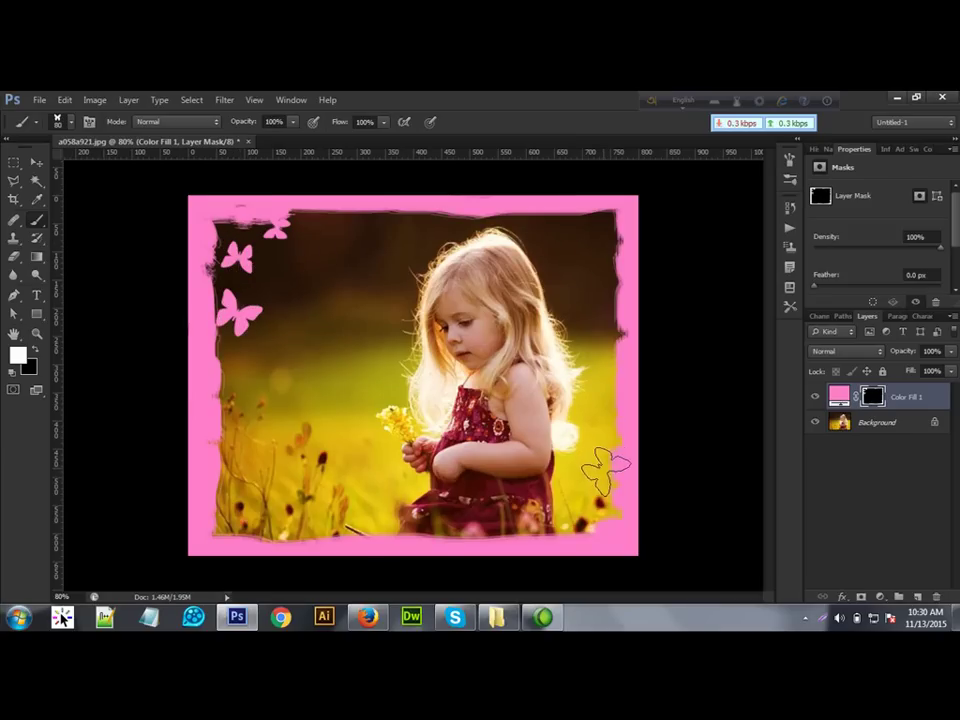
Stamp butterflies on the mask in the photo's lower-right corner, across its lower-left corner and up the lower part of the left edge.
click(577, 432)
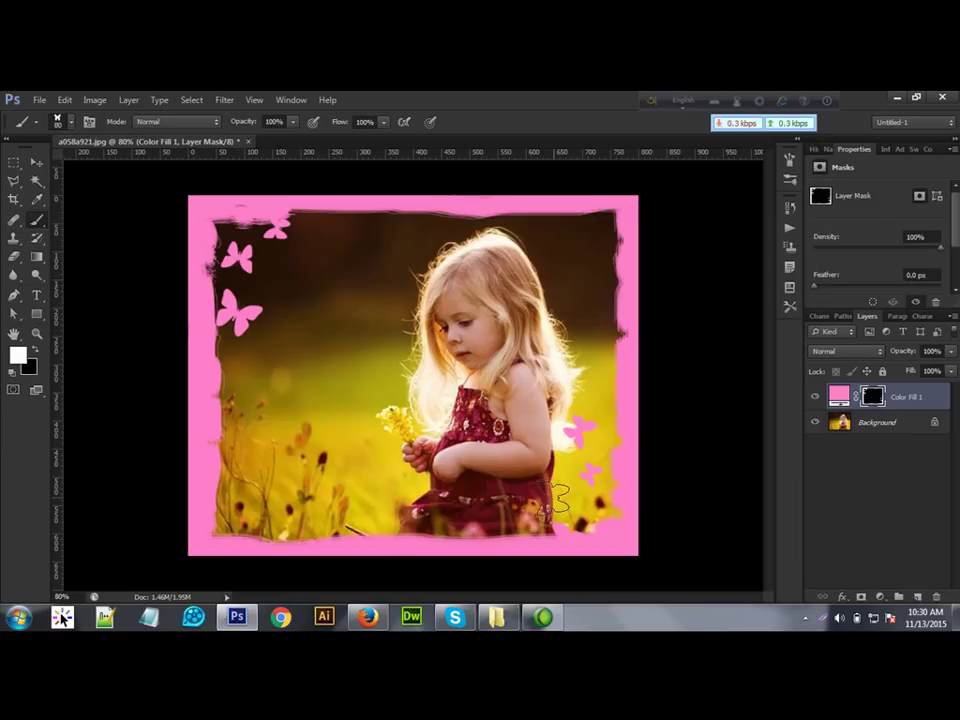
click(530, 512)
click(262, 465)
click(266, 483)
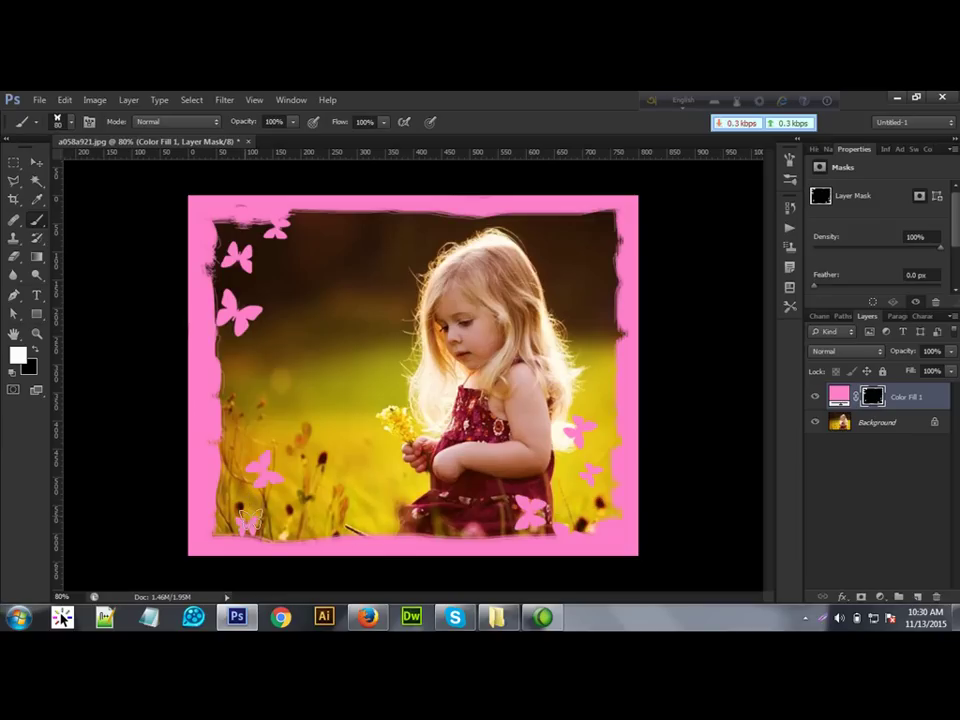
click(256, 504)
click(246, 524)
click(308, 520)
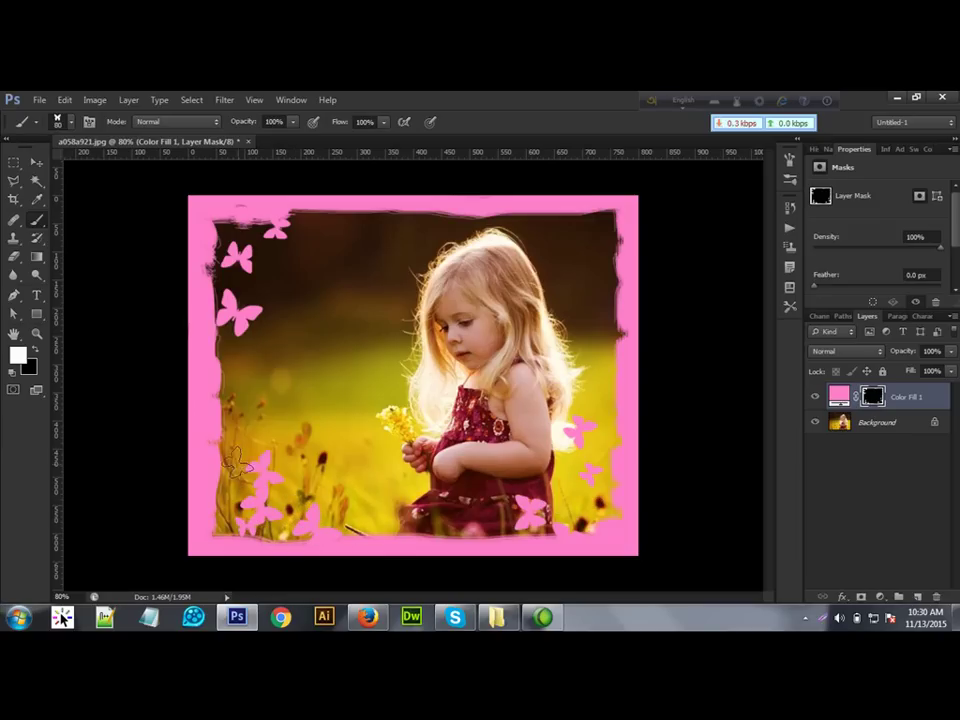
click(232, 484)
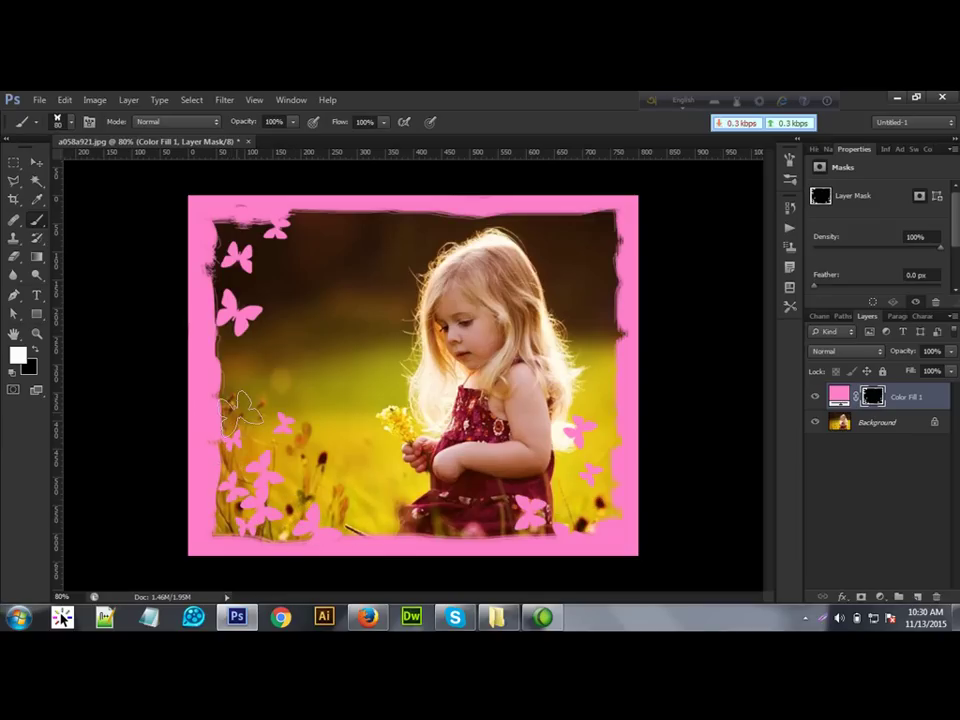
click(240, 393)
click(285, 424)
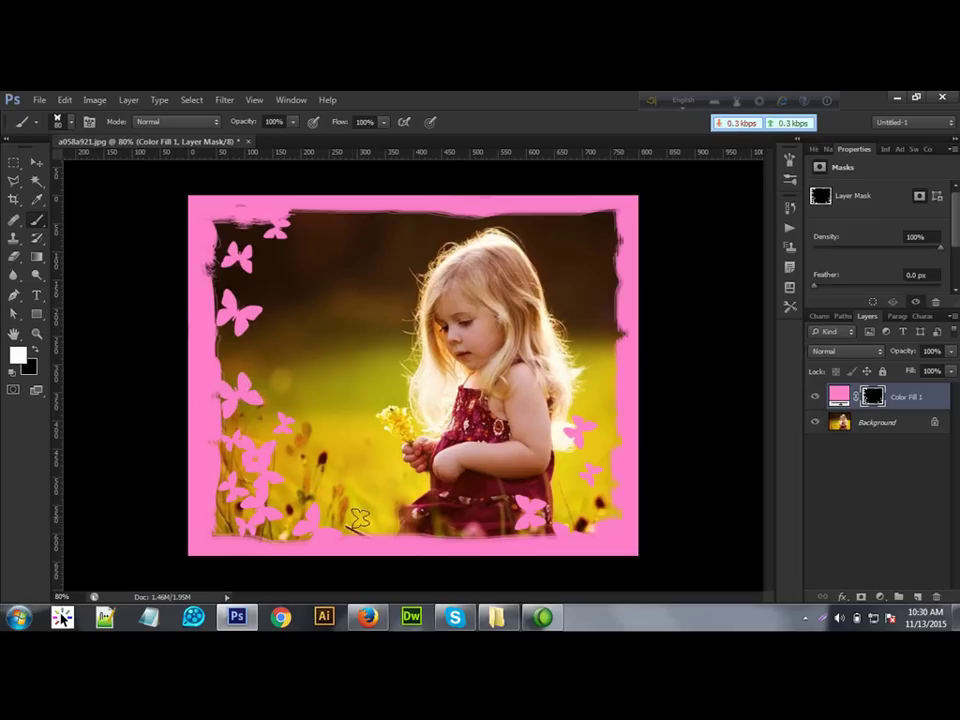
Stamp butterflies on the mask in the photo's upper-right corner and down the right side to the girl's shoulder.
click(549, 248)
click(586, 251)
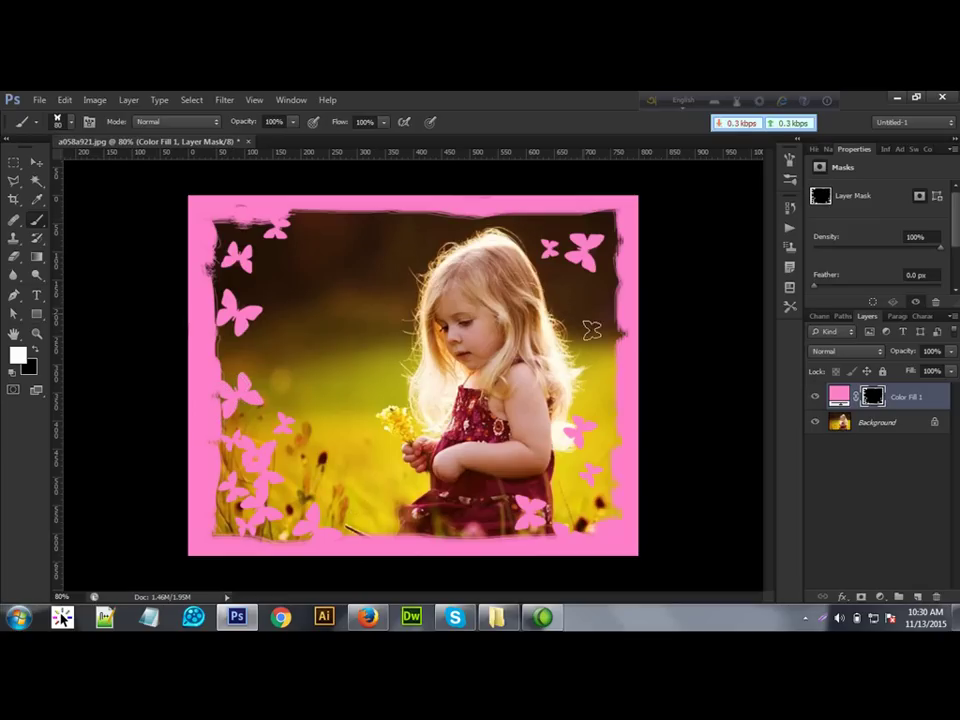
click(547, 257)
key(bracketright)
click(553, 362)
click(591, 306)
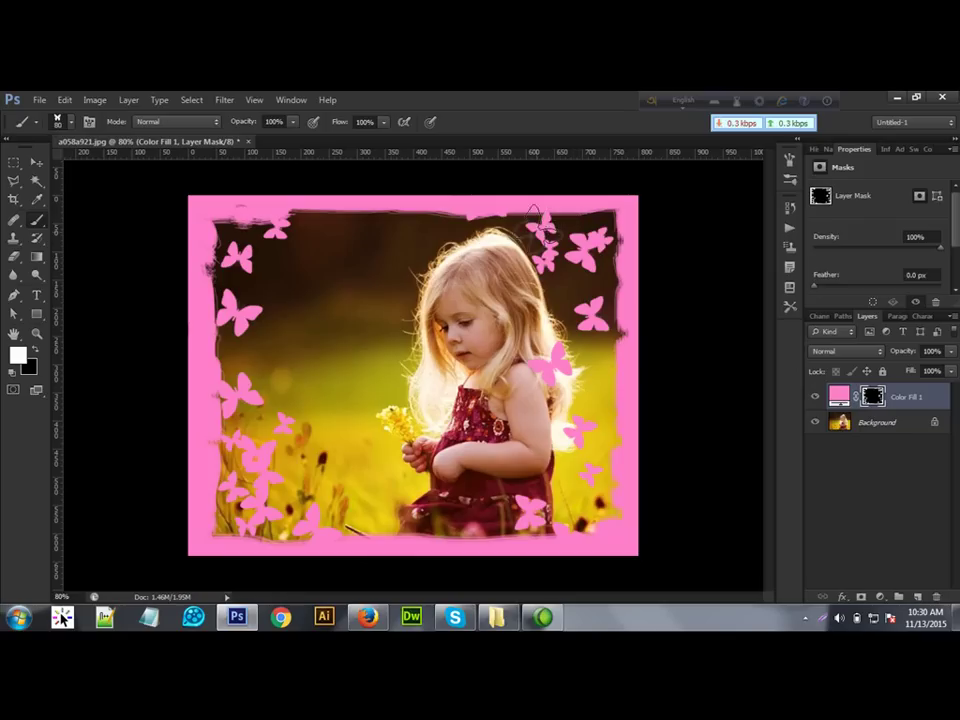
Add more butterflies on the mask around the upper-left corner, the middle of the left edge and the top edge beside the girl's head.
click(268, 265)
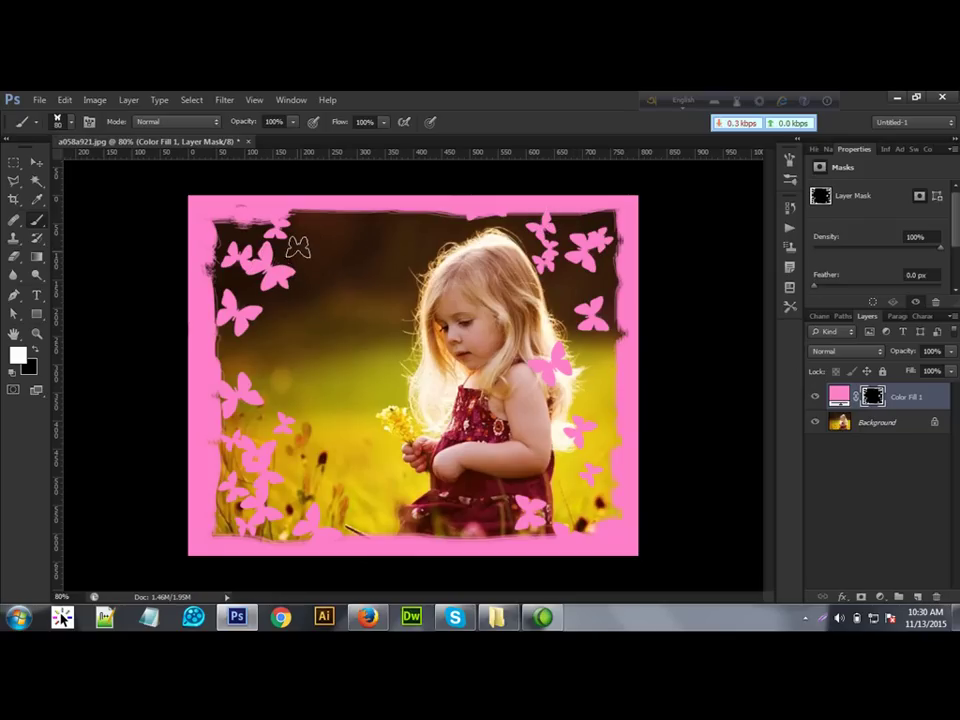
click(312, 240)
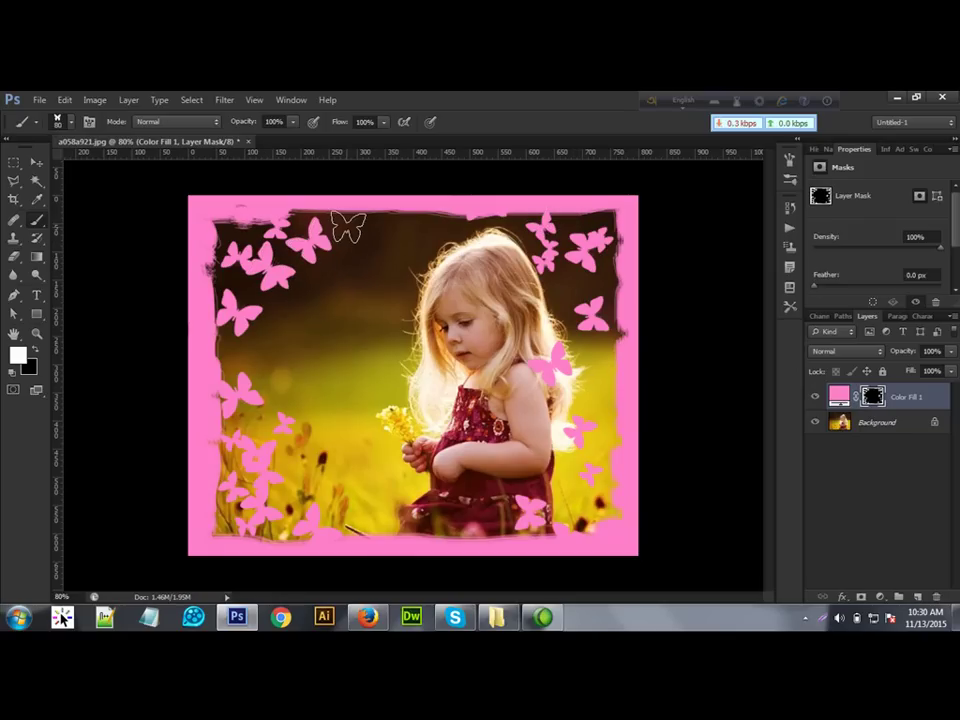
click(380, 287)
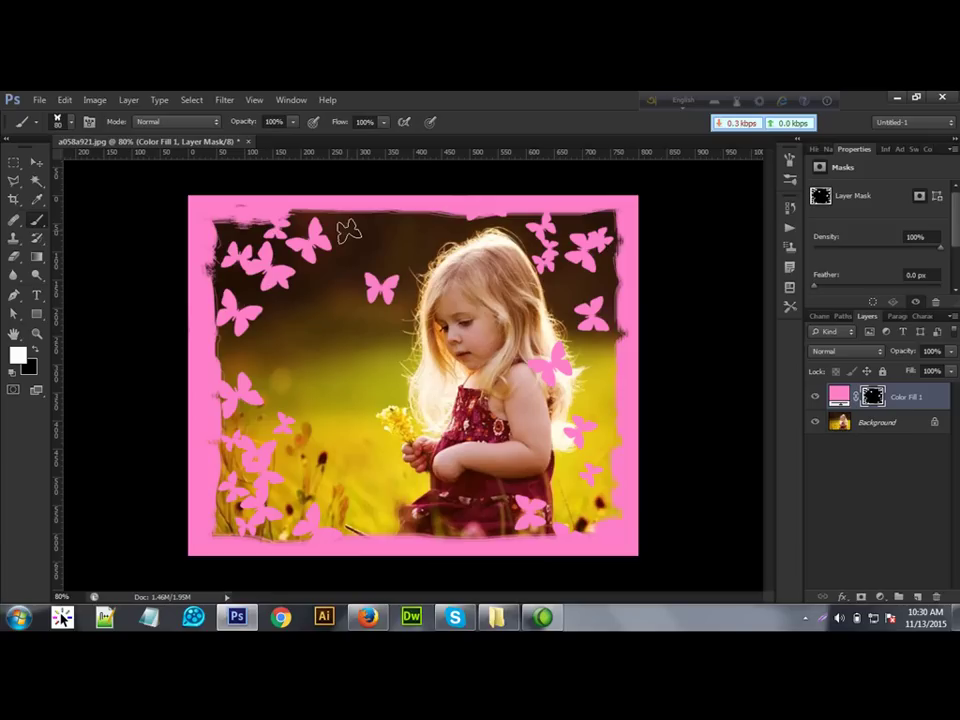
click(375, 260)
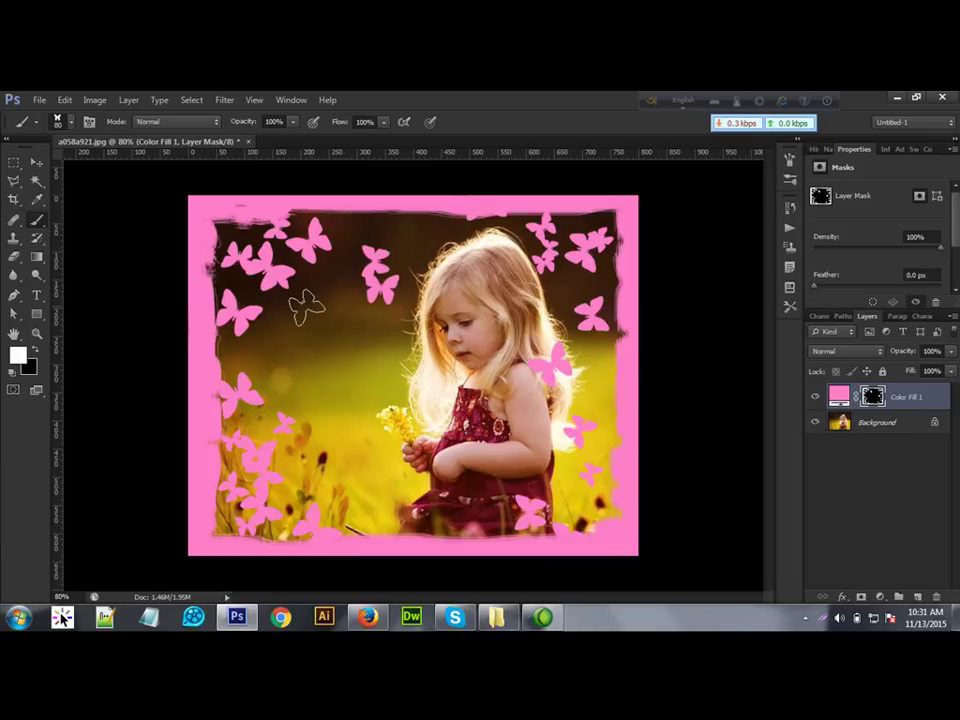
click(275, 272)
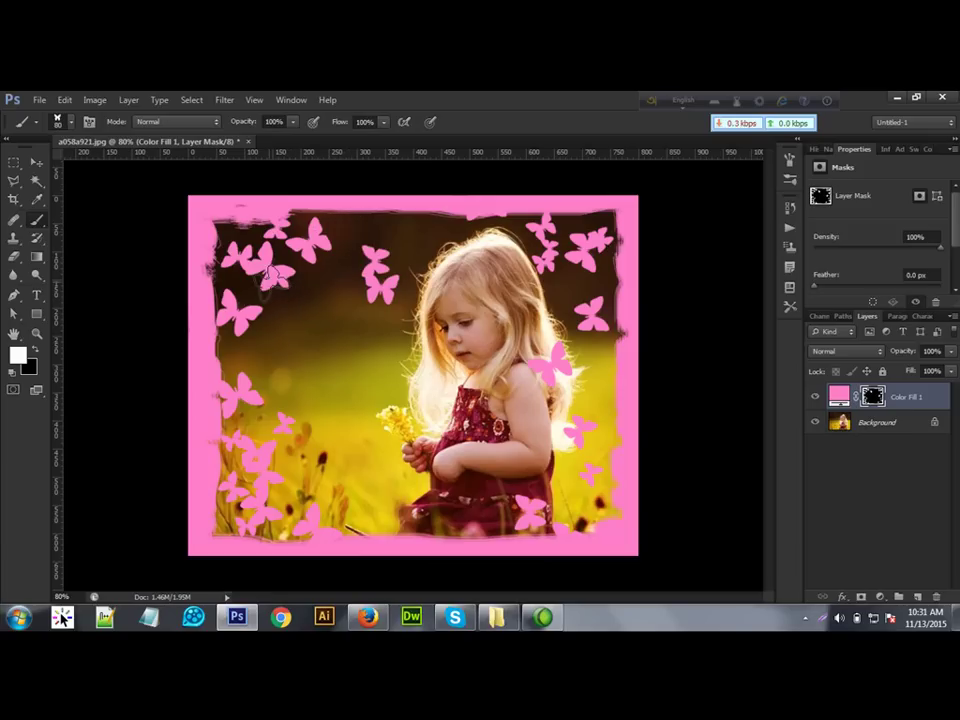
click(262, 330)
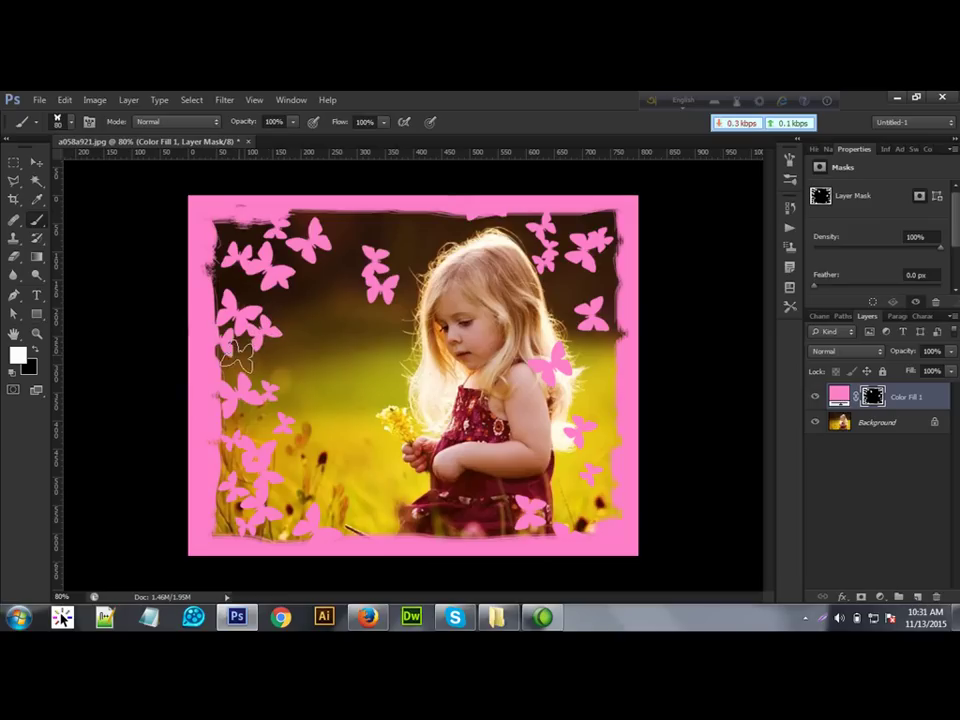
click(373, 220)
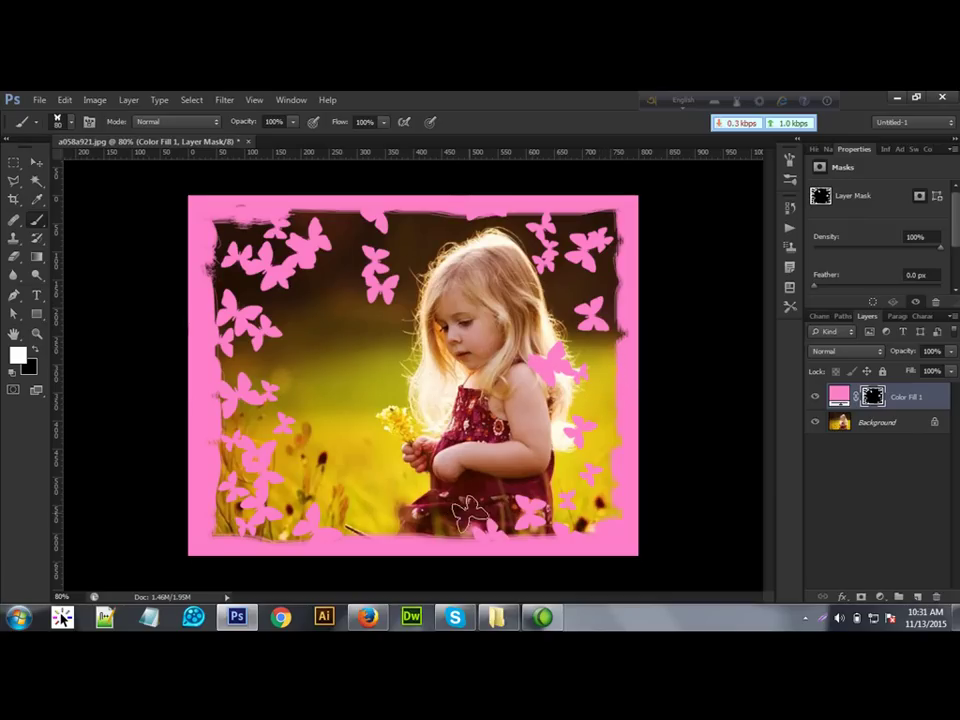
Stamp butterflies on the mask across the girl's dress and arms and over the grass in the lower half of the photo.
drag(470, 513, 490, 488)
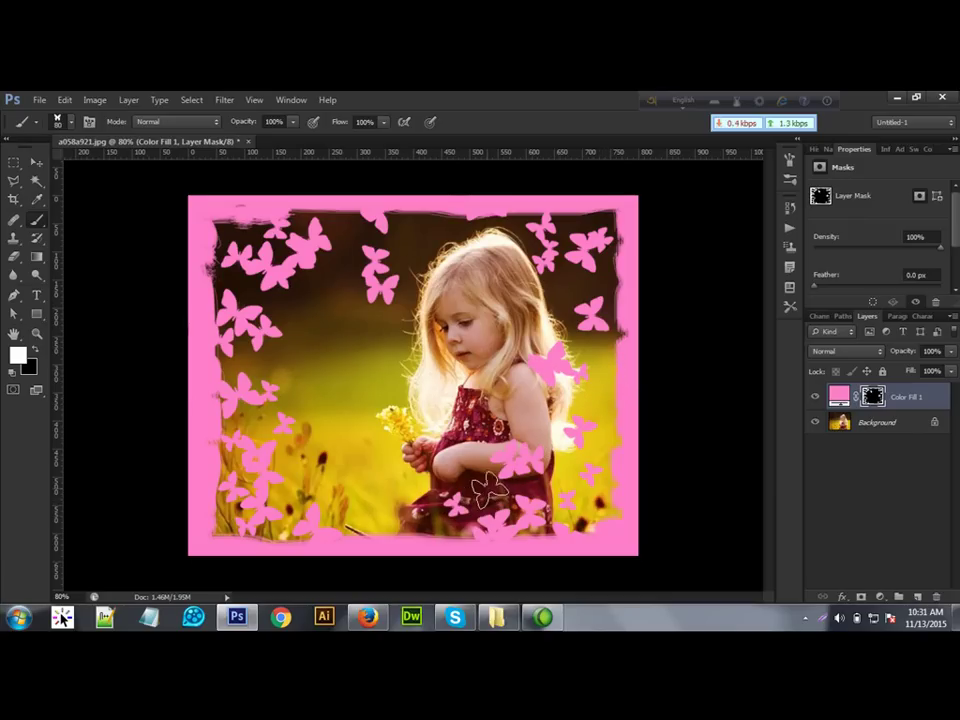
click(440, 487)
click(420, 520)
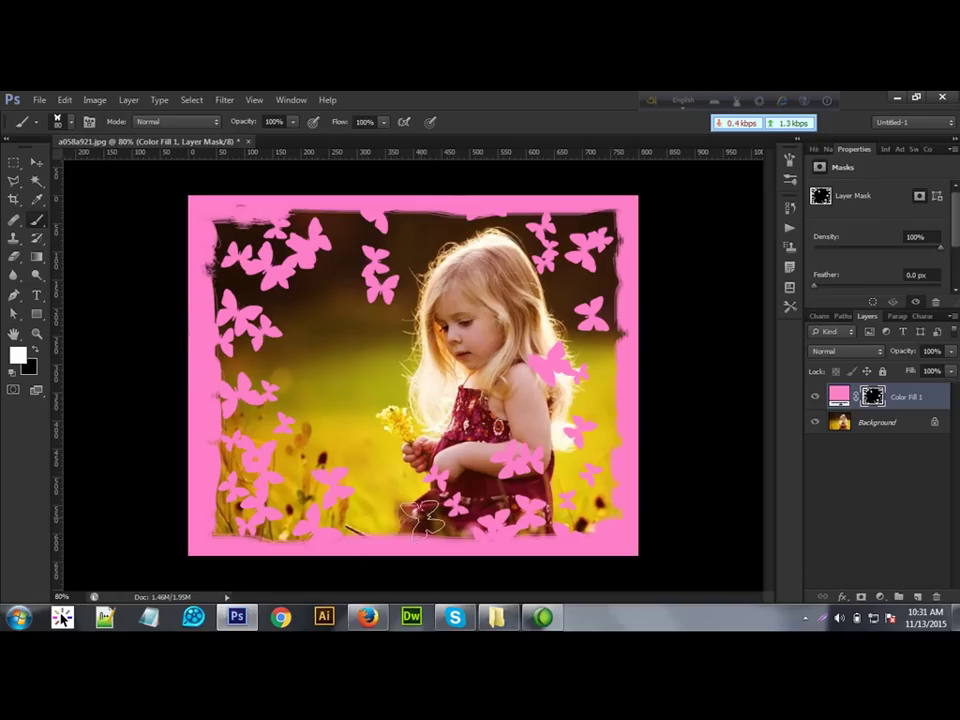
click(423, 516)
click(310, 370)
click(332, 439)
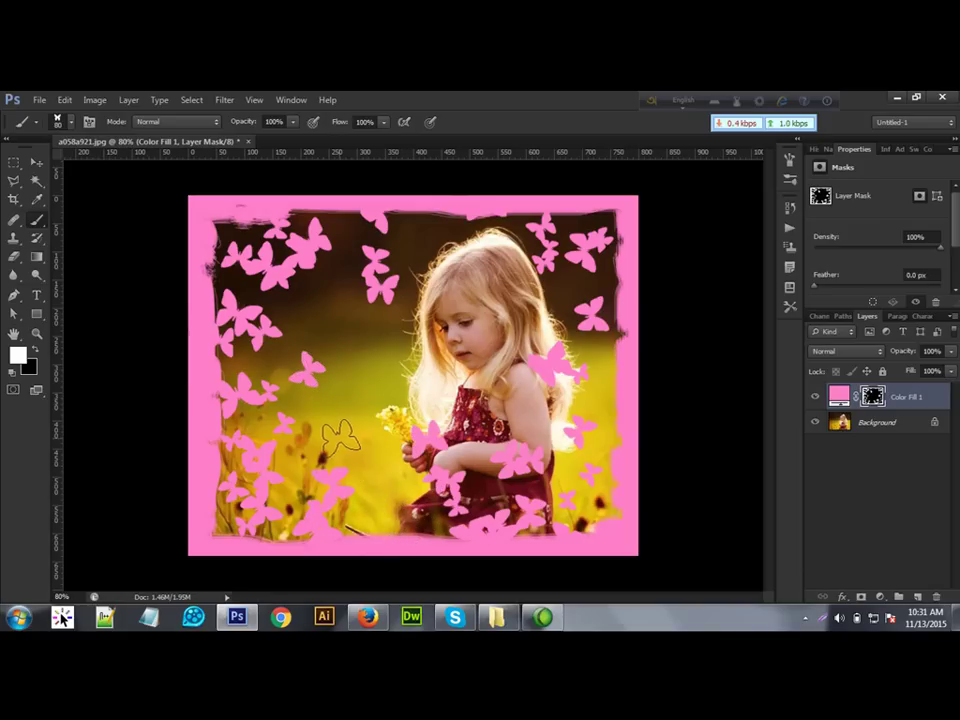
click(377, 503)
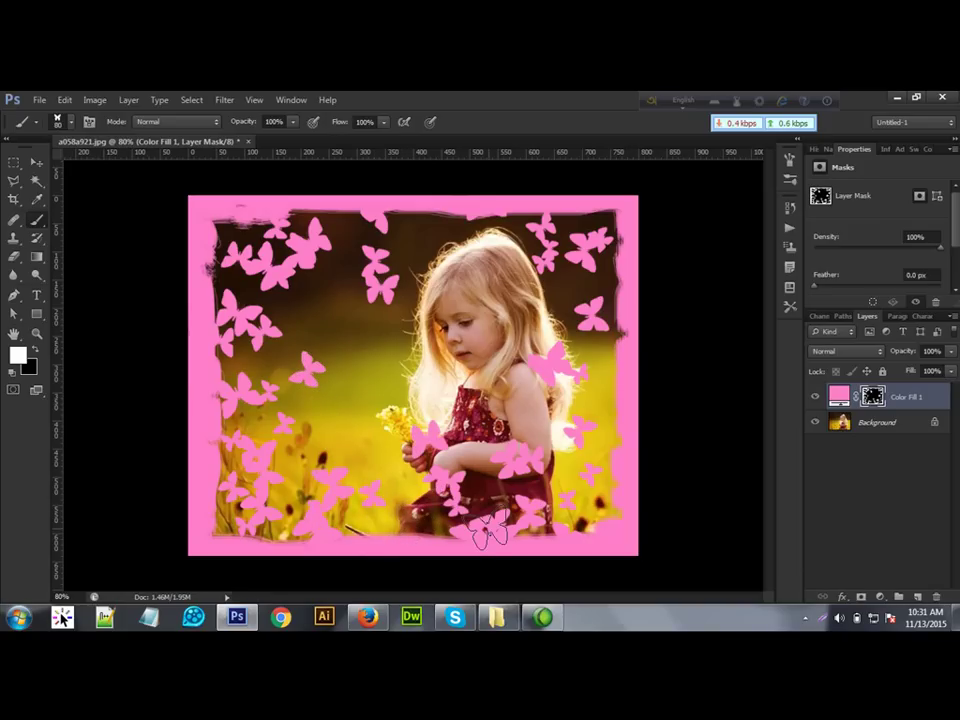
Stamp more butterflies on the mask in the dark upper-left area and over the field toward the photo's middle.
click(337, 251)
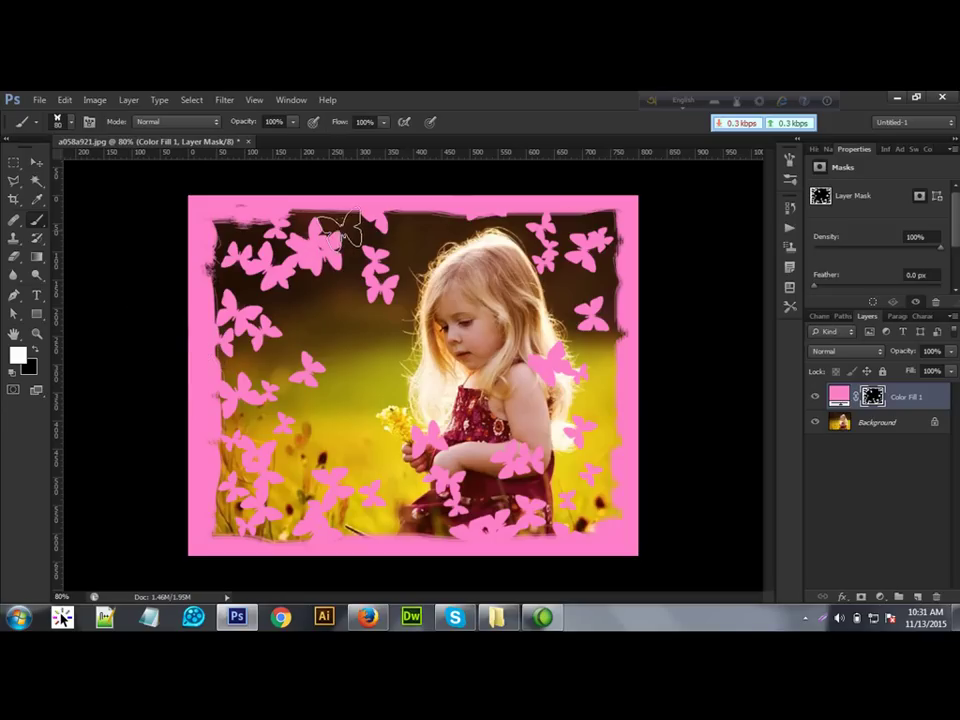
click(311, 308)
click(311, 308)
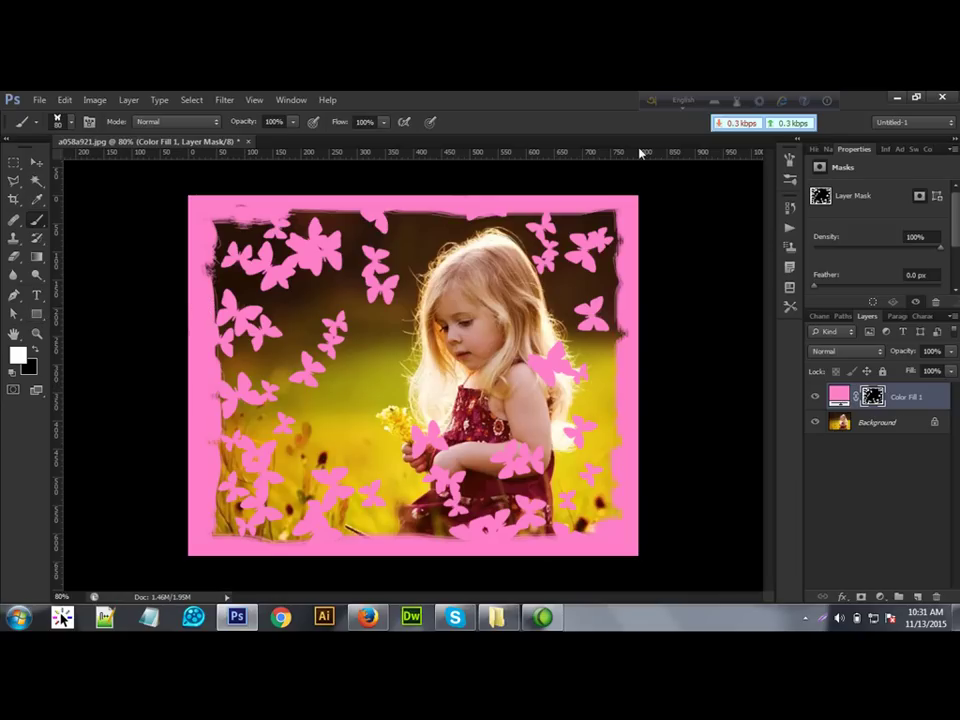
Switch to the soft round 35 px brush with 1% spacing and turn off Shape Dynamics and Scattering.
click(788, 166)
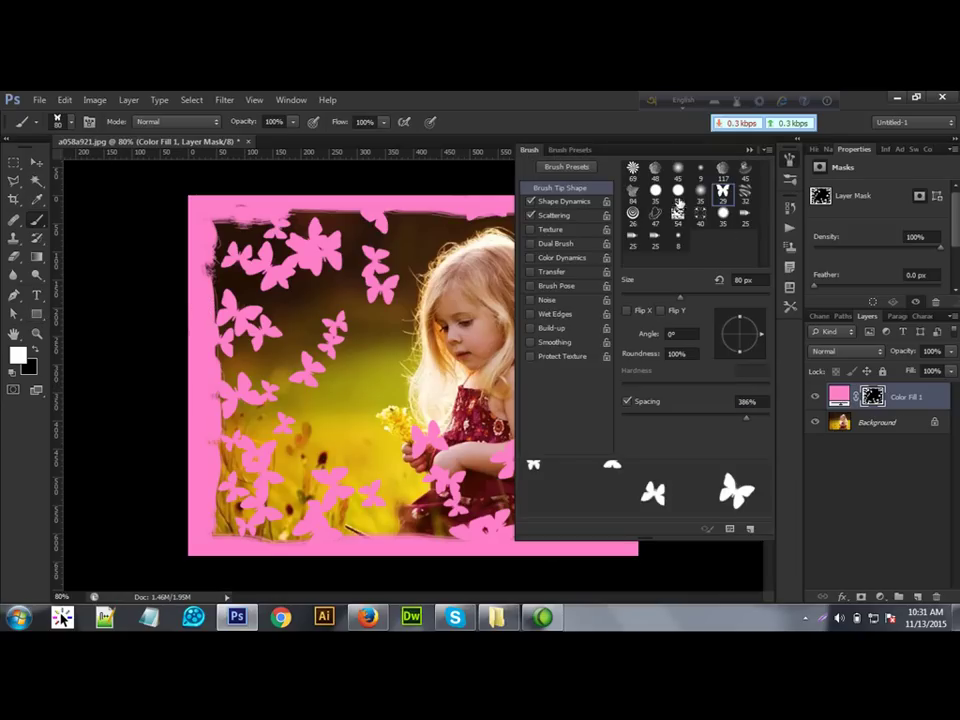
click(703, 191)
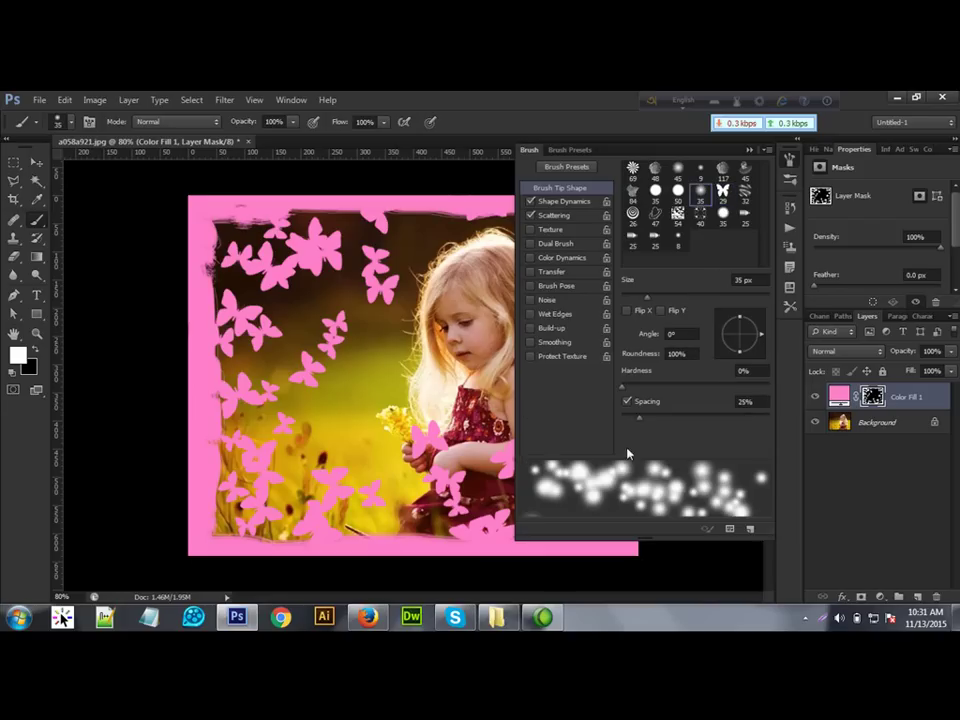
drag(635, 420, 617, 420)
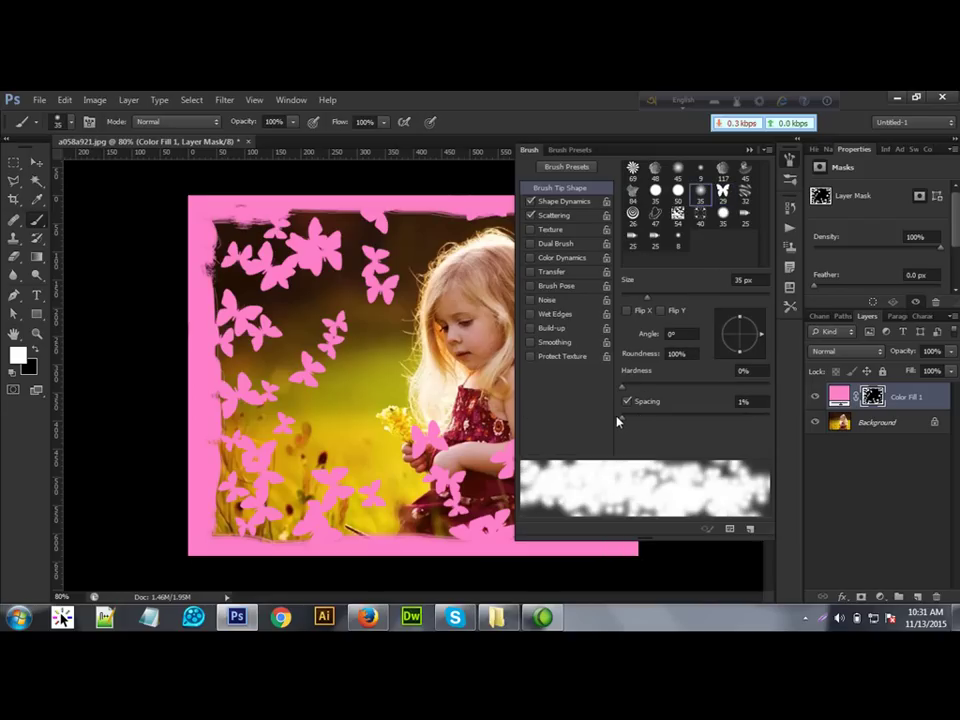
click(530, 201)
click(530, 215)
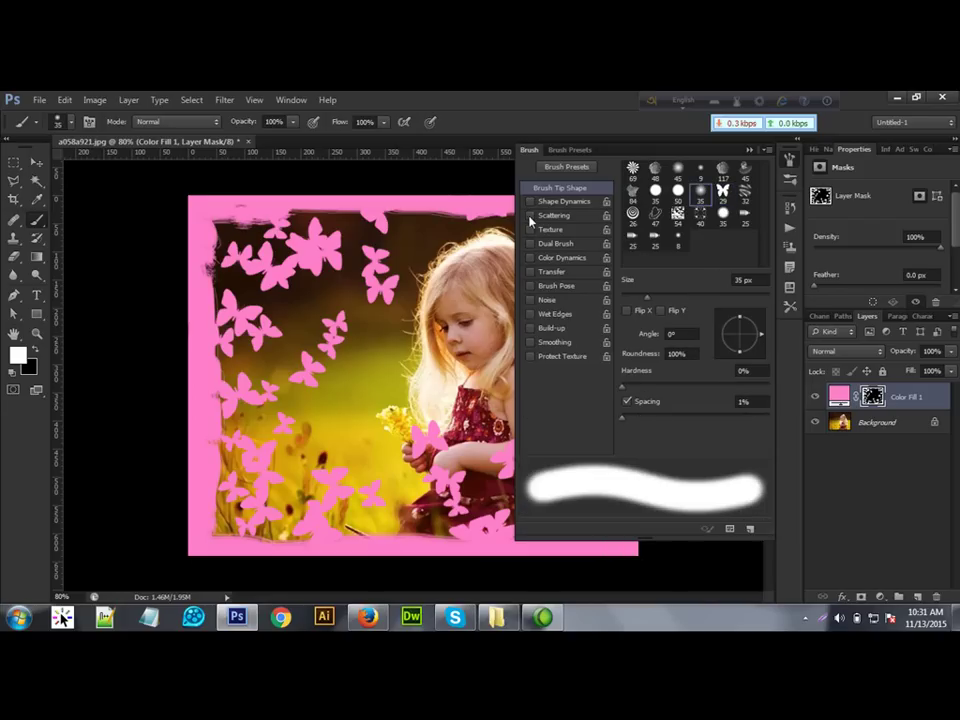
click(747, 151)
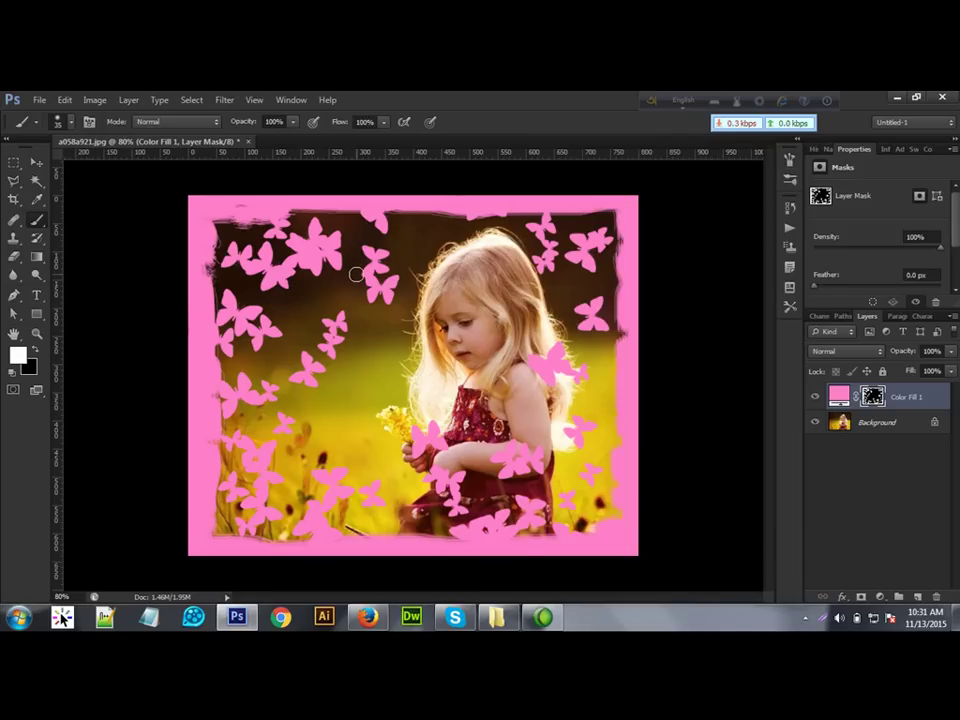
Paint black on the mask to remove the stray butterflies between the left border and the girl's head.
key(x)
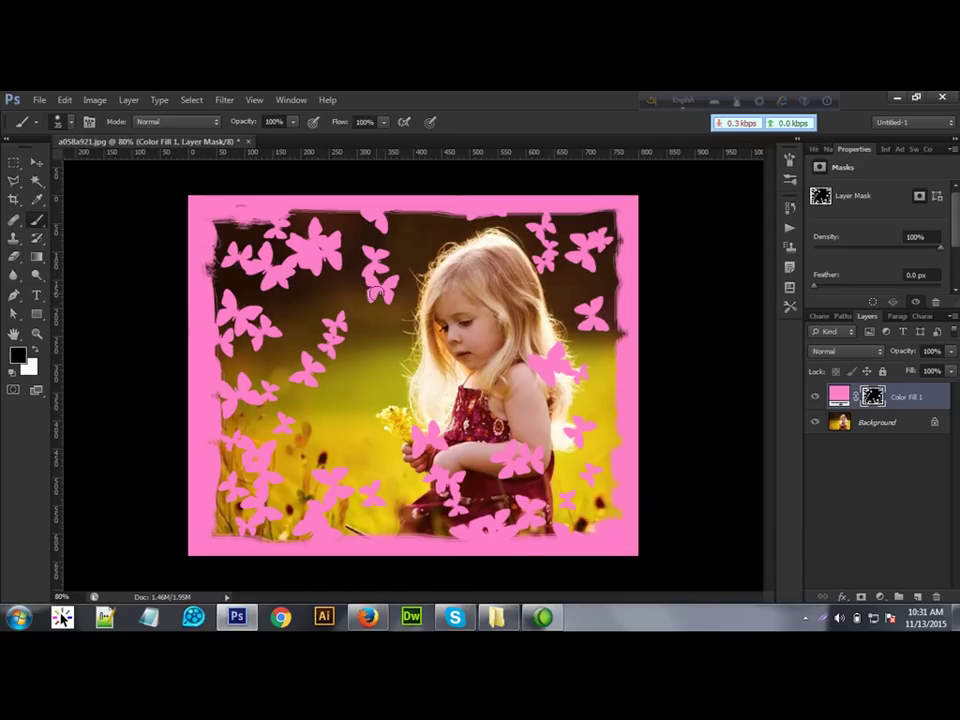
mouse_move(318, 255)
mouse_down()
mouse_move(326, 253)
mouse_move(291, 260)
mouse_move(315, 216)
mouse_move(289, 285)
mouse_up()
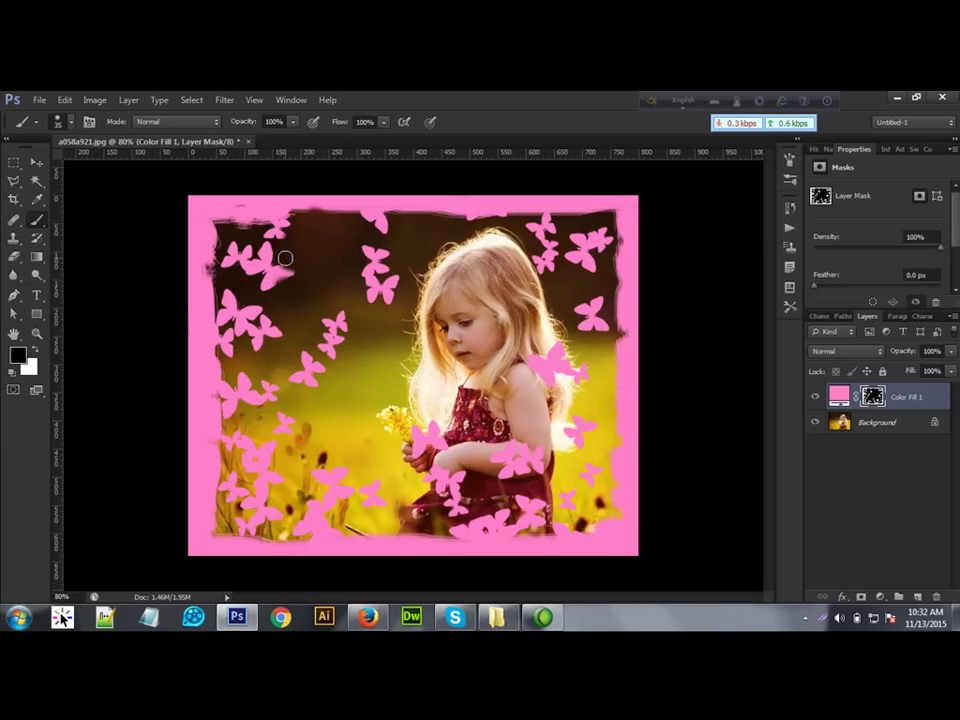
mouse_move(341, 336)
mouse_down()
mouse_move(326, 317)
mouse_move(319, 336)
mouse_move(311, 317)
mouse_move(340, 381)
mouse_move(312, 366)
mouse_move(297, 416)
mouse_up()
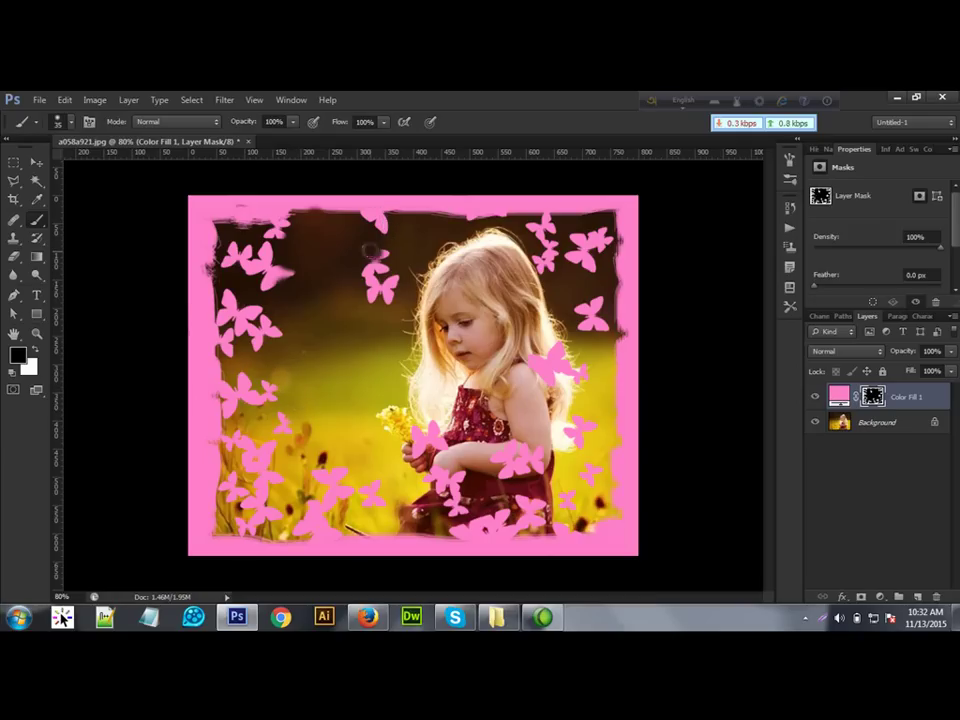
drag(347, 246, 396, 322)
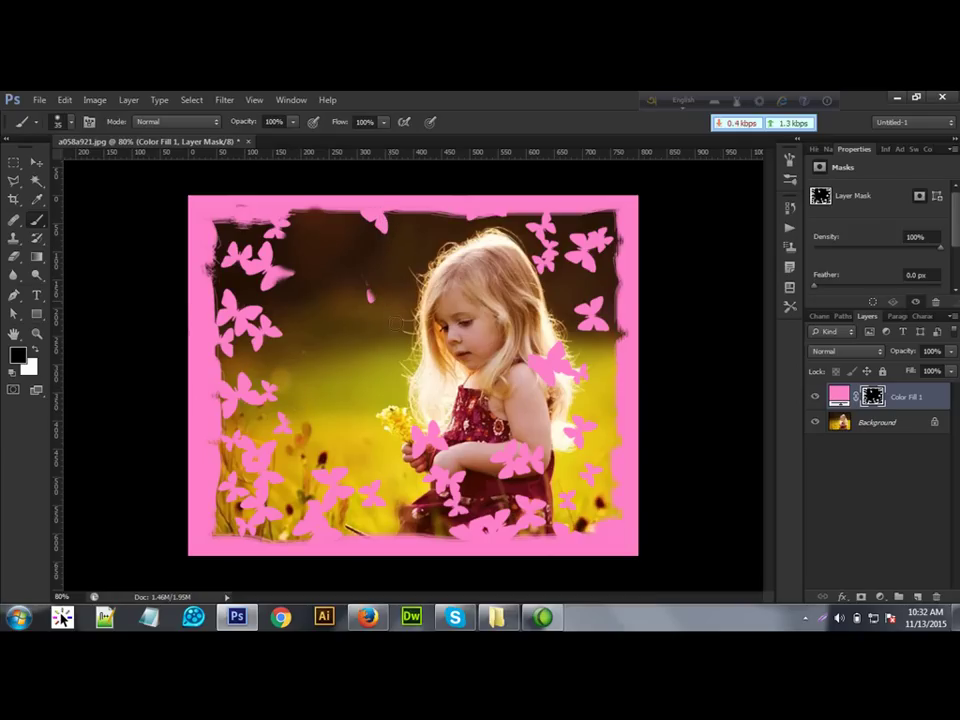
Paint black on the mask over the butterflies covering the girl's shoulder, arms and dress, enlarging the brush to 90 px.
mouse_move(553, 392)
mouse_down()
mouse_move(572, 392)
mouse_move(557, 356)
mouse_move(589, 386)
mouse_move(583, 441)
mouse_move(565, 434)
mouse_up()
key(bracketright)
key(bracketright)
key(bracketright)
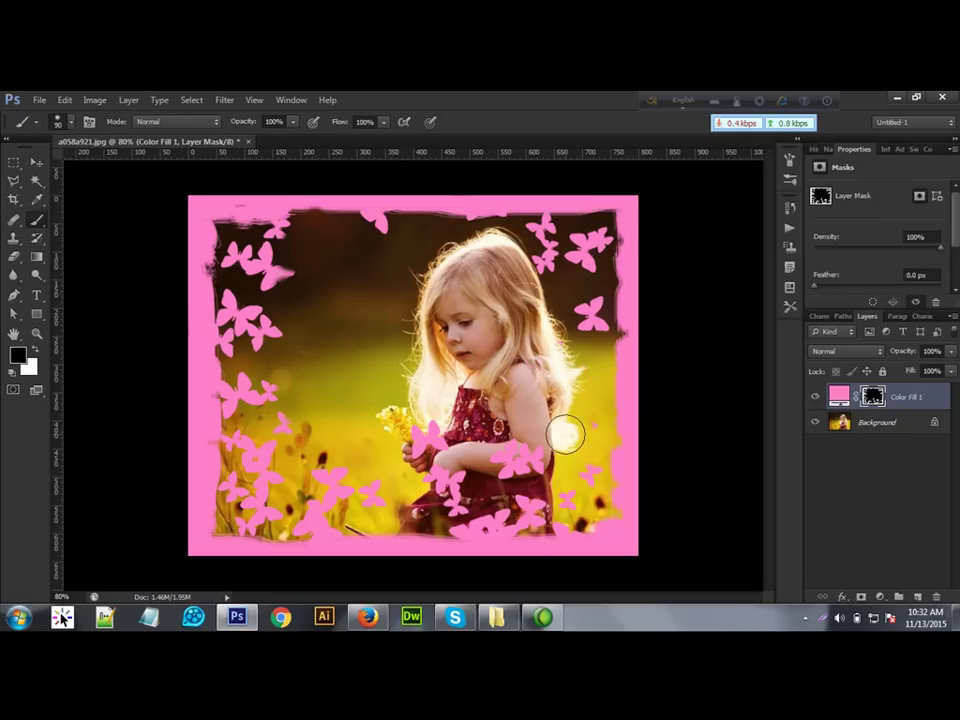
mouse_move(515, 455)
mouse_down()
mouse_move(442, 466)
mouse_move(391, 454)
mouse_move(446, 490)
mouse_move(458, 476)
mouse_move(453, 430)
mouse_up()
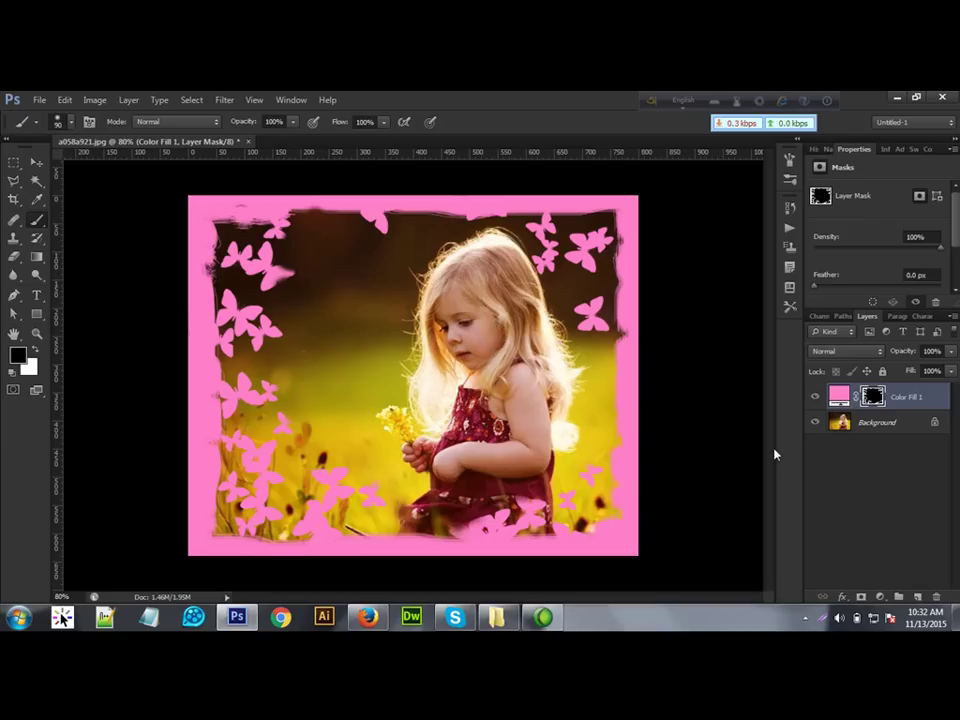
Open the image 6may11_126.jpg from the class 6 materials folder.
click(39, 100)
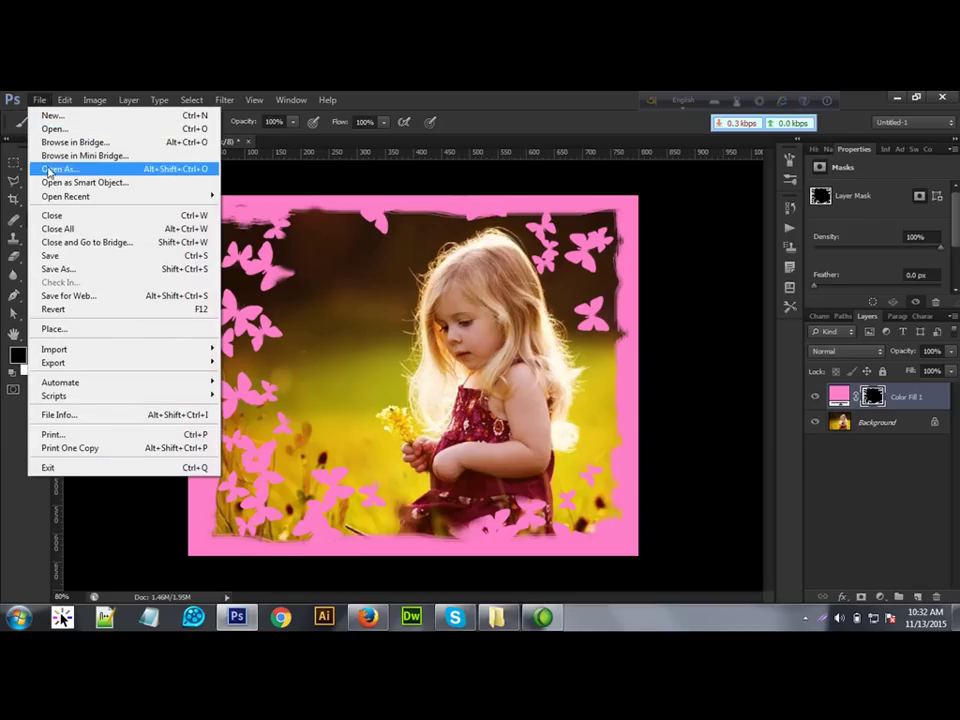
click(50, 129)
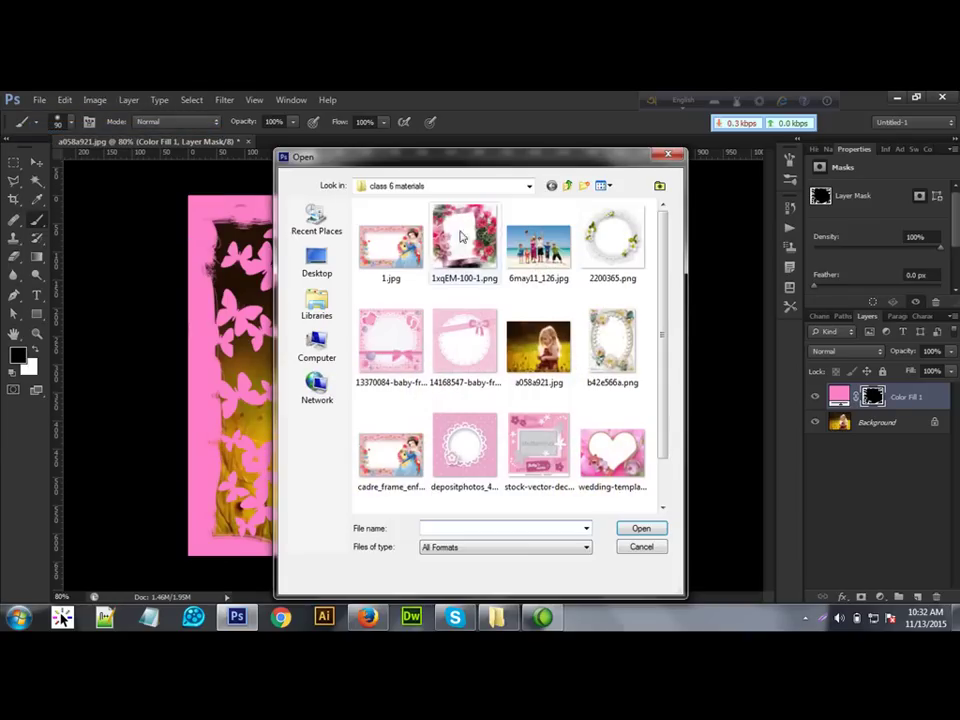
click(538, 242)
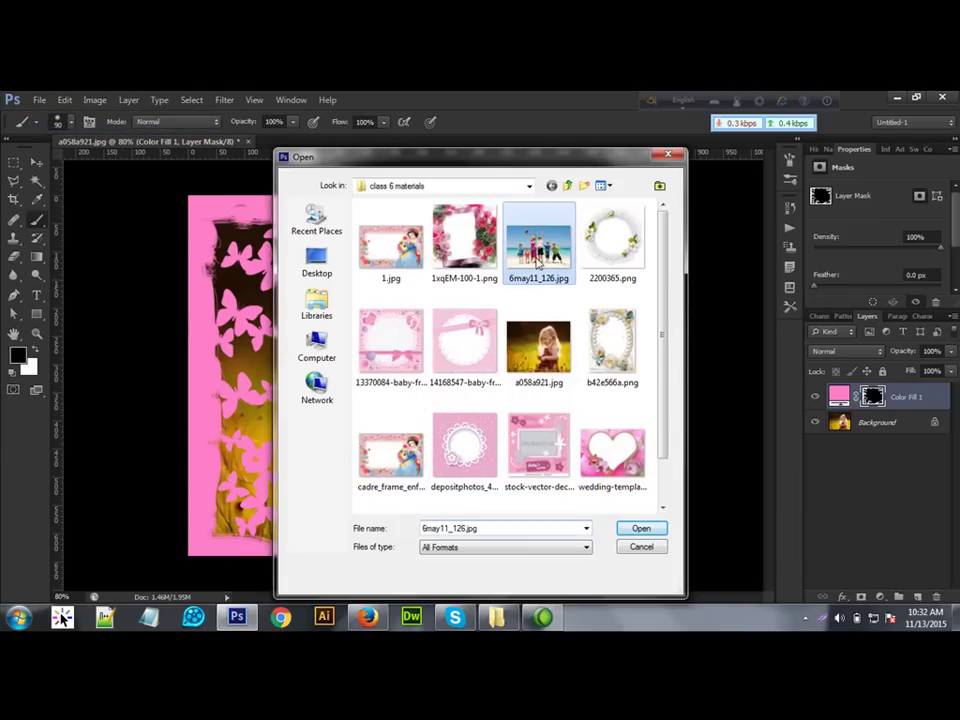
click(629, 531)
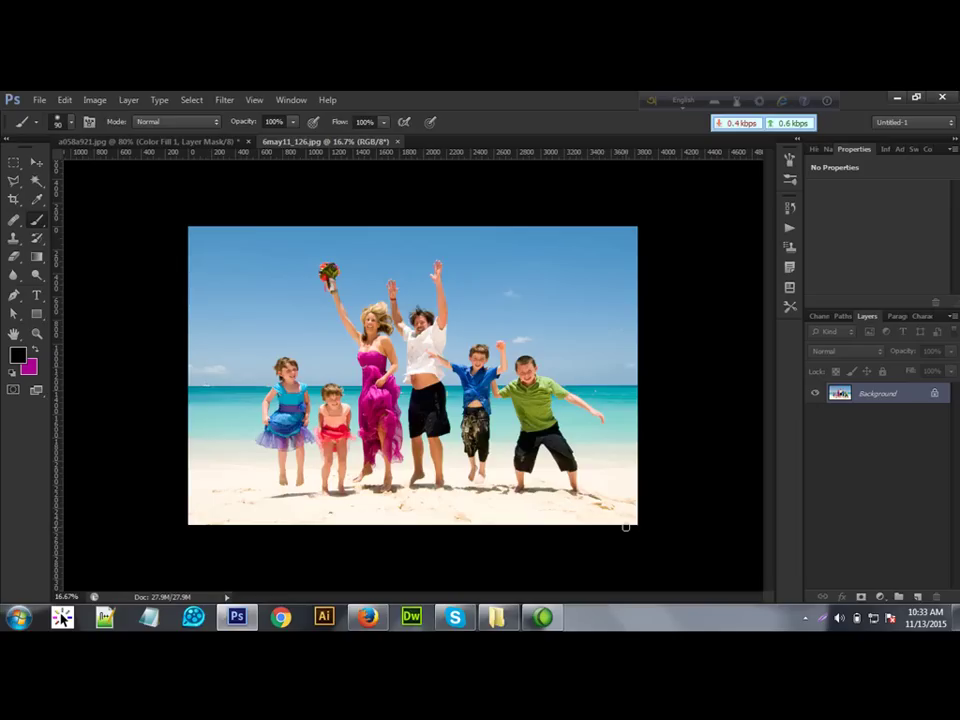
Stack a black-filled layer, a duplicate of the photo and an empty top layer above the background.
key(ctrl+j)
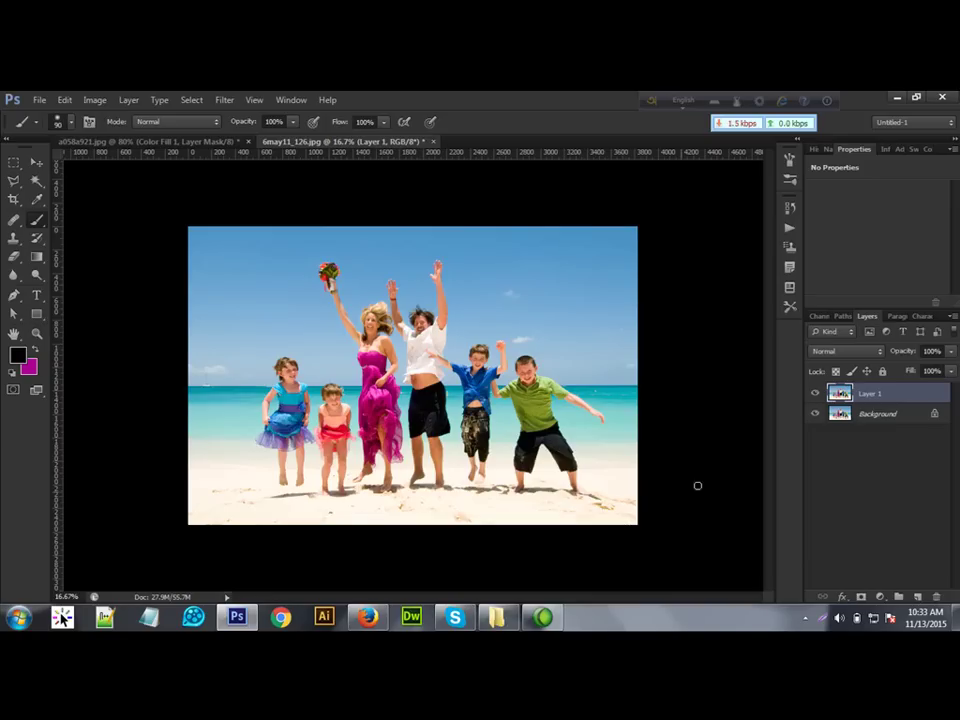
click(886, 414)
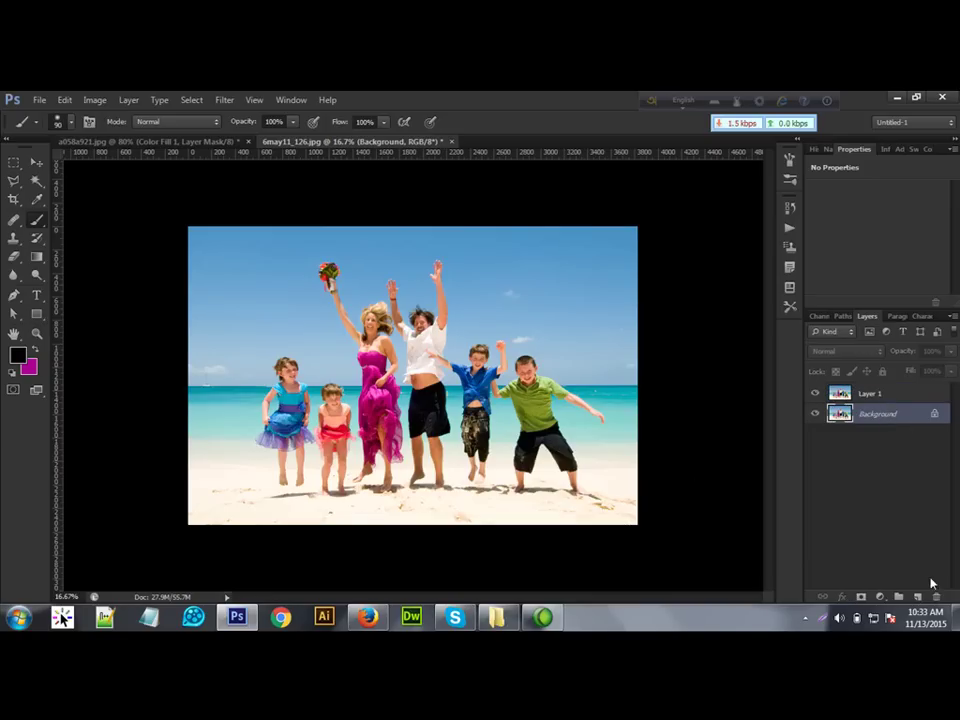
click(918, 596)
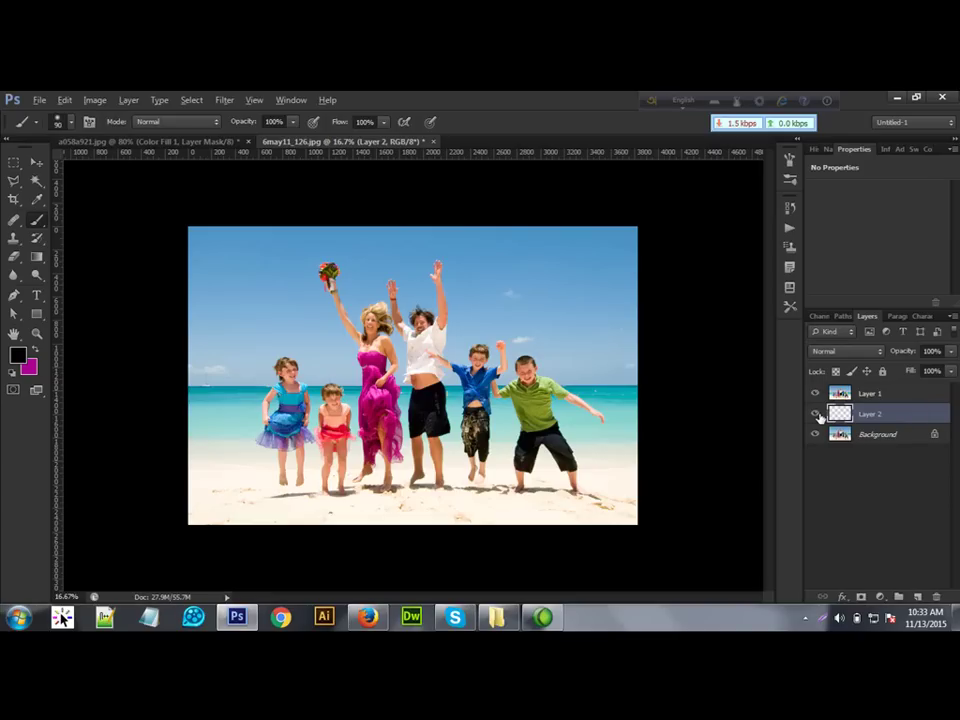
key(alt+BackSpace)
click(870, 394)
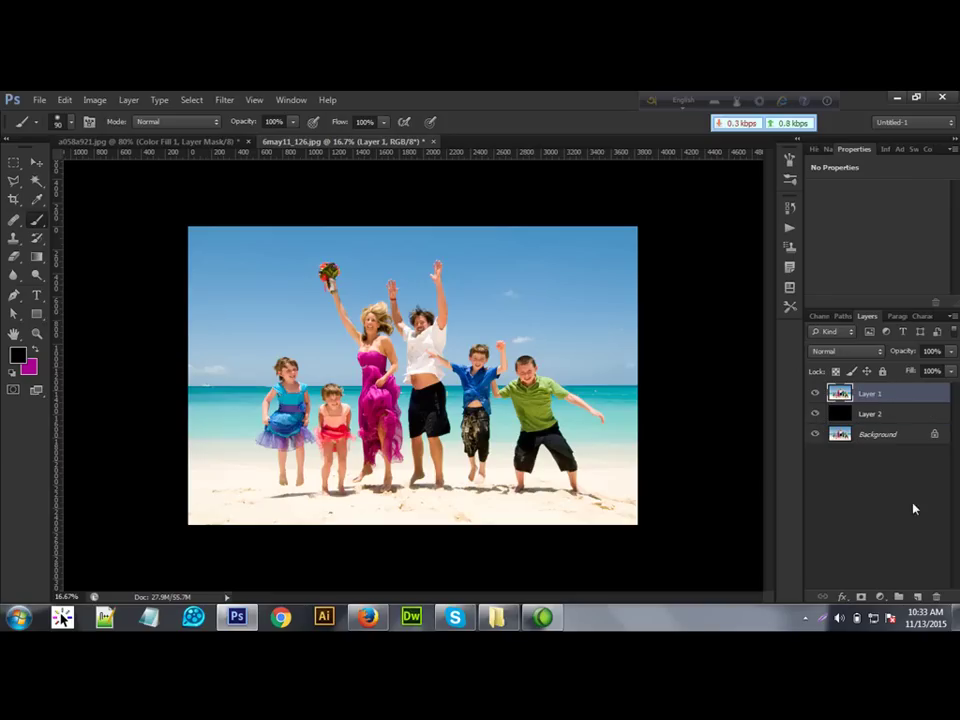
click(918, 597)
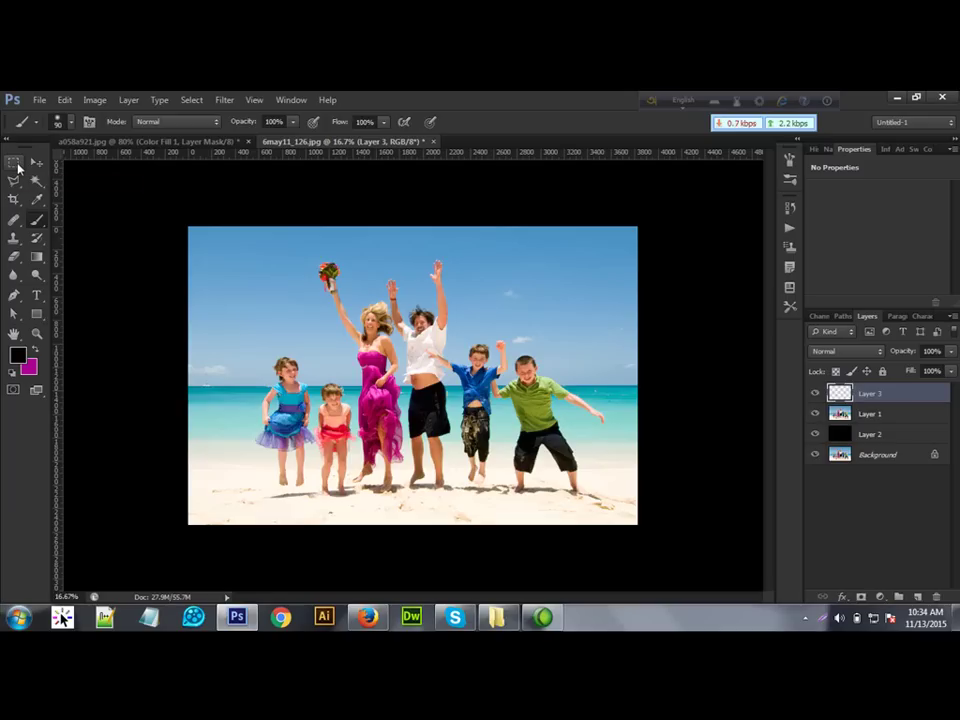
Select a square of sky in the photo's upper-left area with the Rectangular Marquee and add overlapping rectangles to the selection.
click(13, 165)
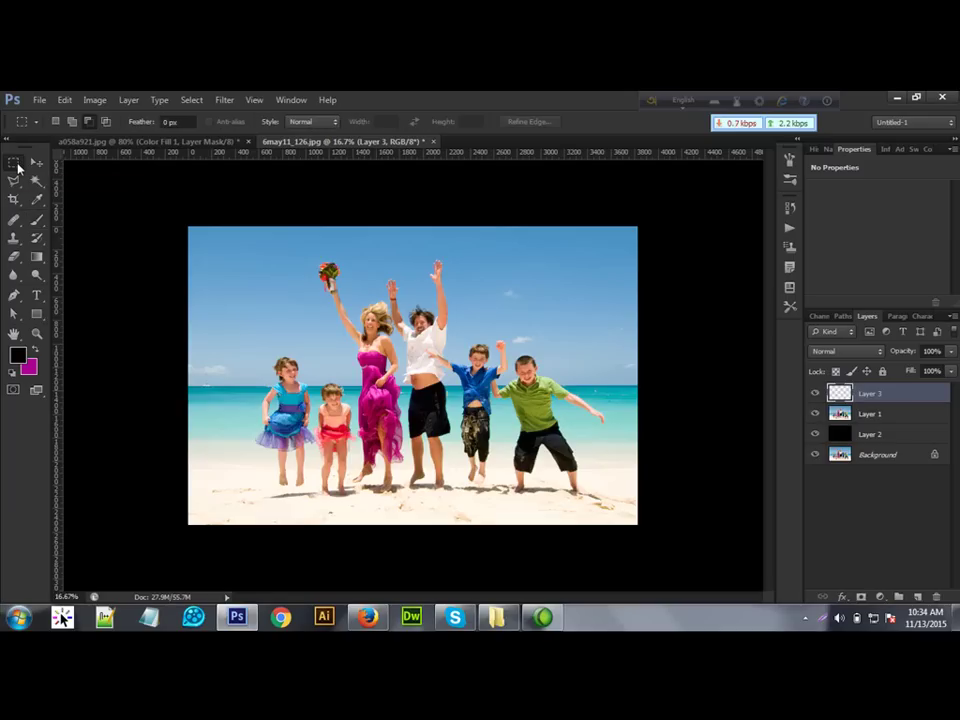
click(71, 122)
drag(210, 264, 272, 323)
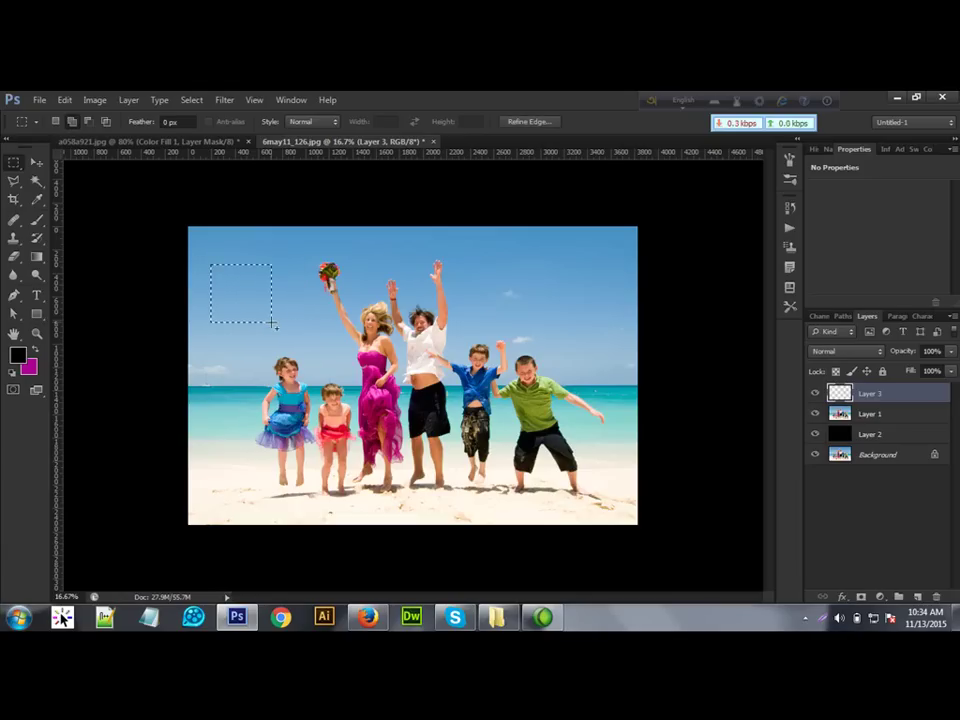
click(55, 122)
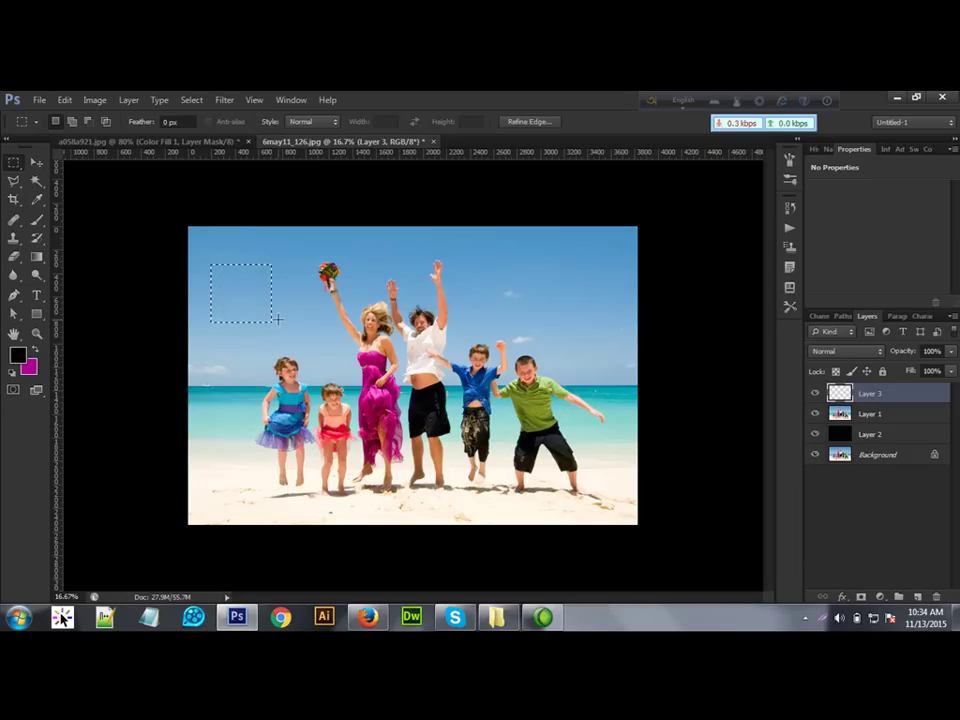
click(71, 121)
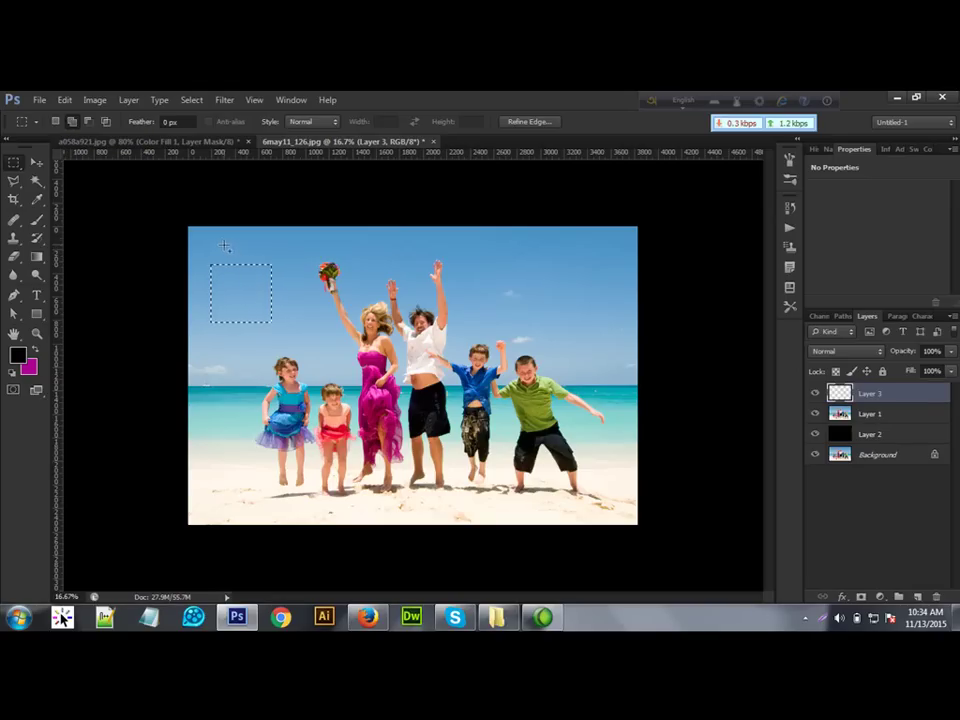
click(71, 122)
drag(229, 245, 308, 318)
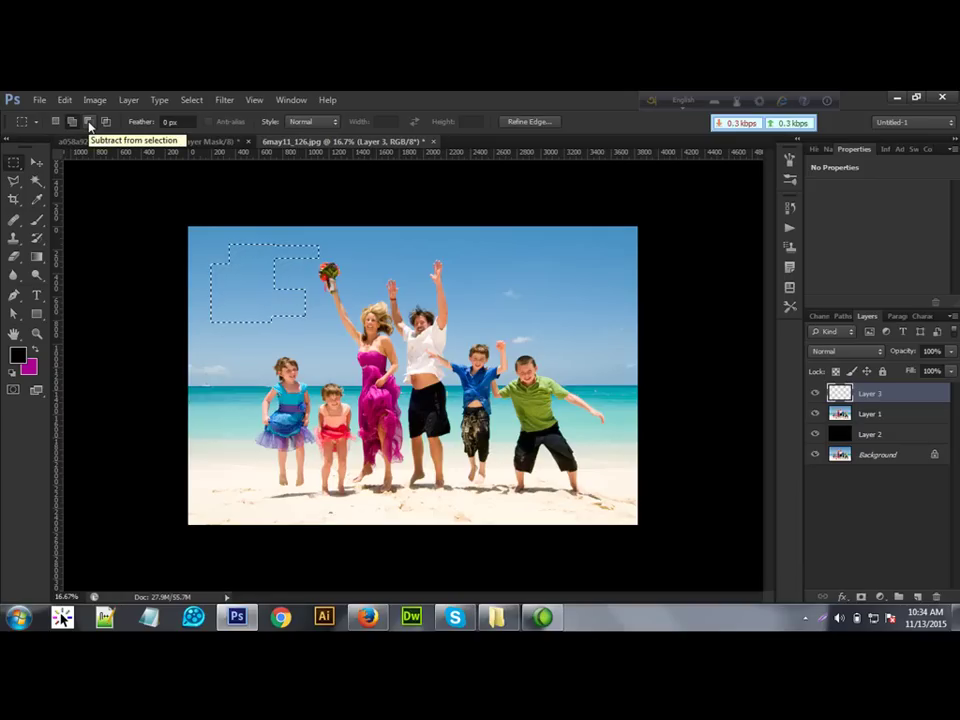
Subtract rectangles from the left side and the middle of the sky selection.
click(88, 121)
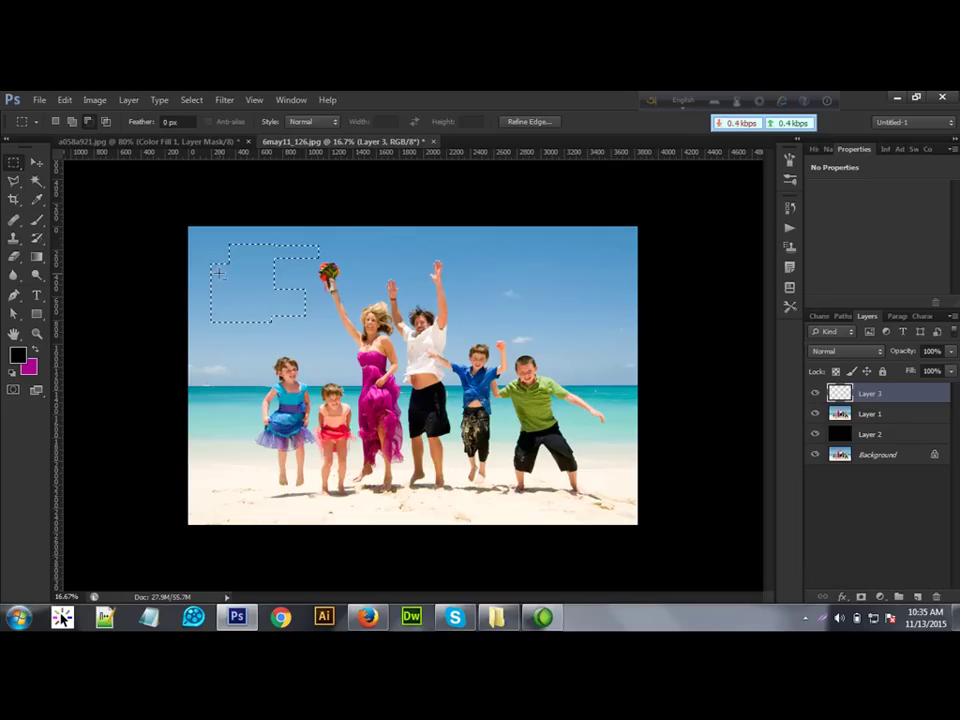
drag(205, 248, 230, 288)
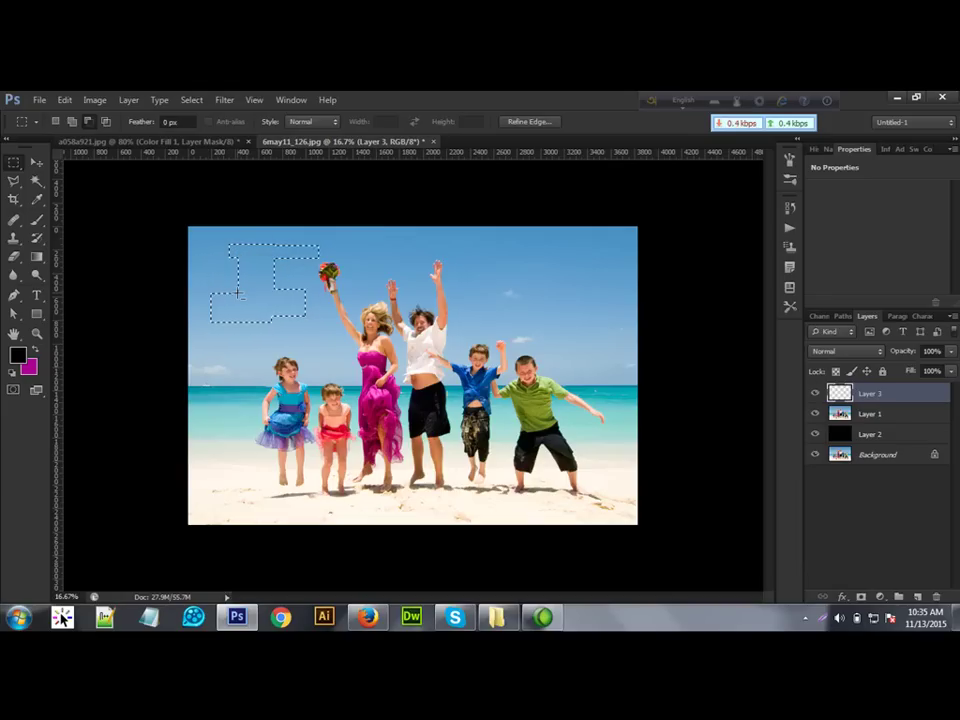
drag(268, 316, 269, 317)
drag(239, 250, 270, 285)
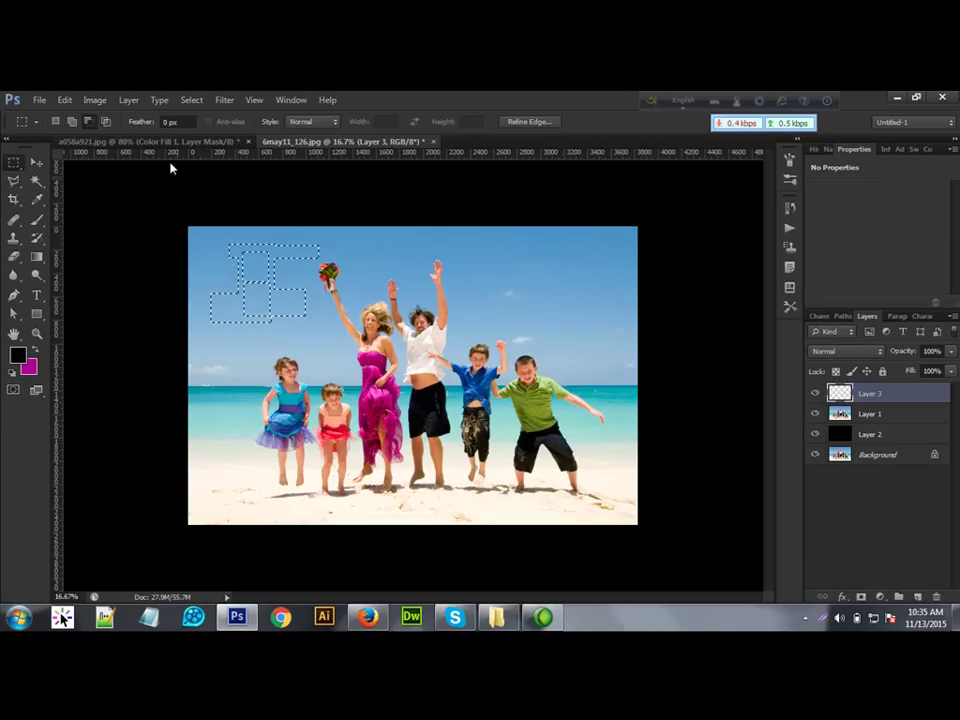
click(56, 122)
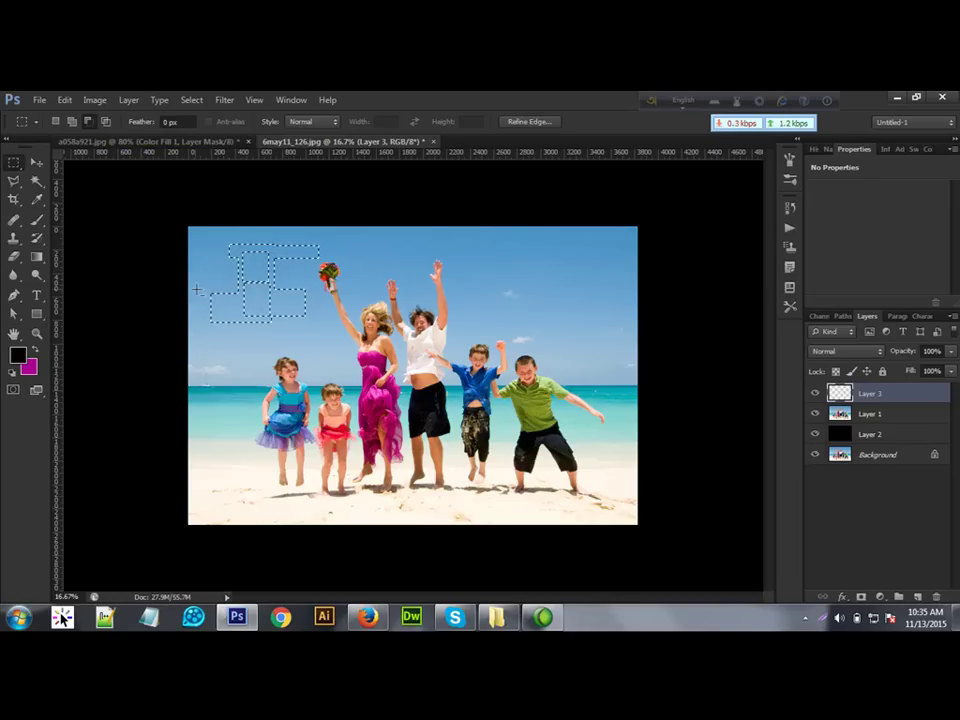
drag(202, 283, 232, 312)
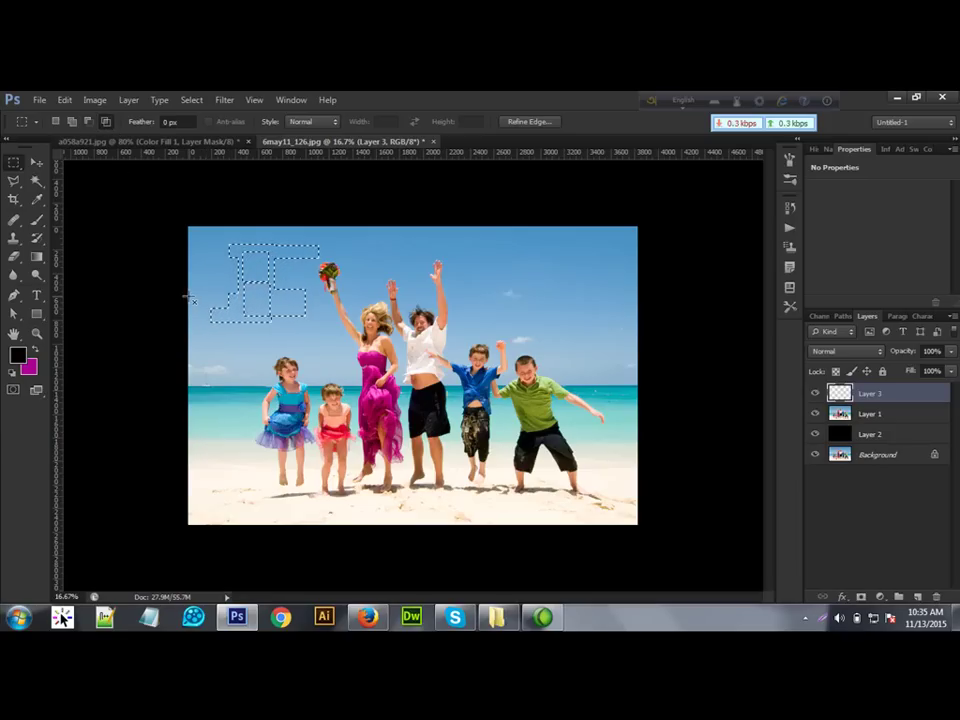
Intersect the sky selection with a rectangle over its lower-left corner, and deselect everything.
drag(196, 303, 229, 343)
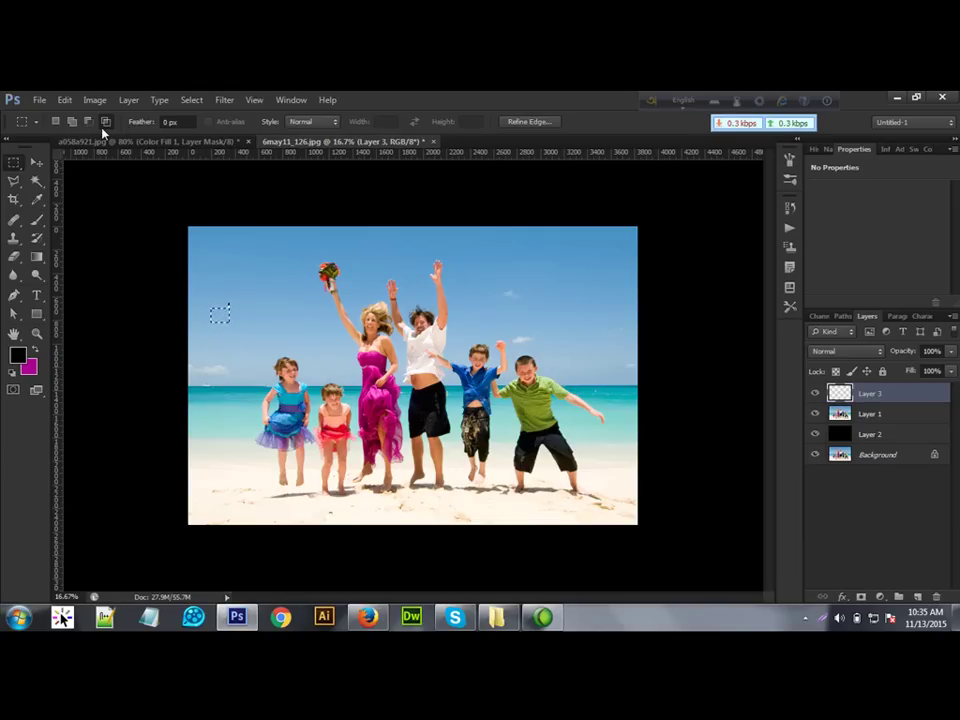
key(ctrl+d)
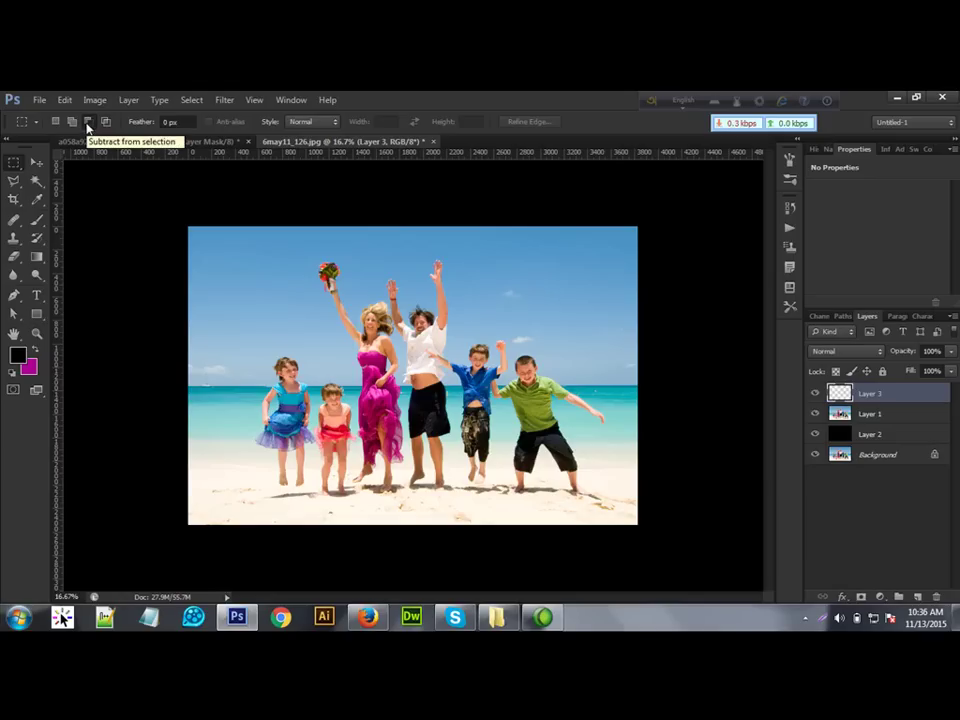
click(87, 122)
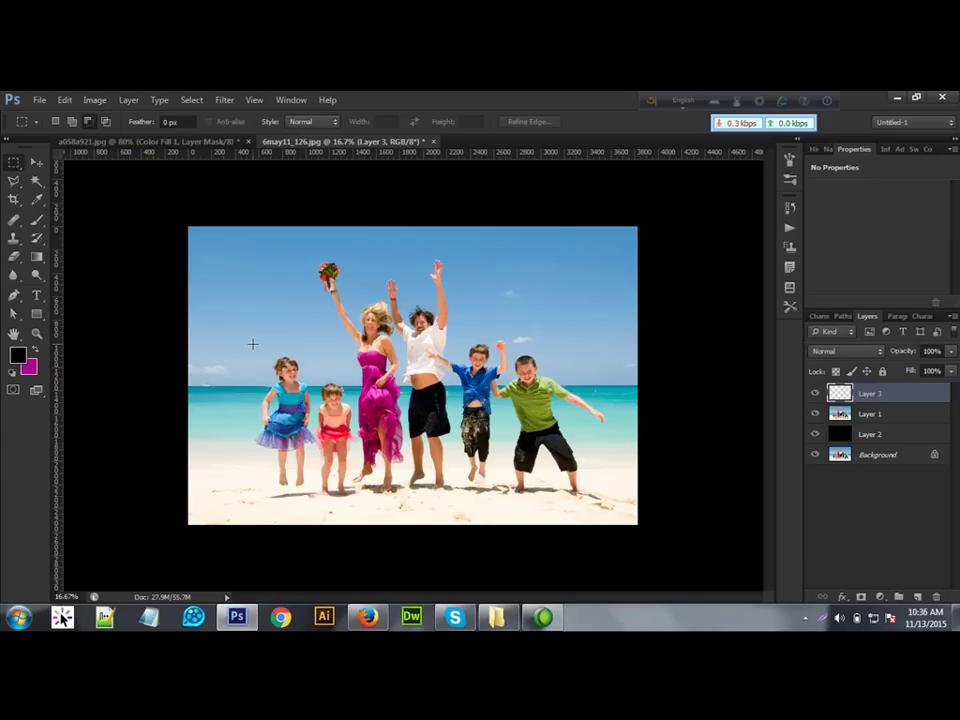
drag(262, 351, 351, 437)
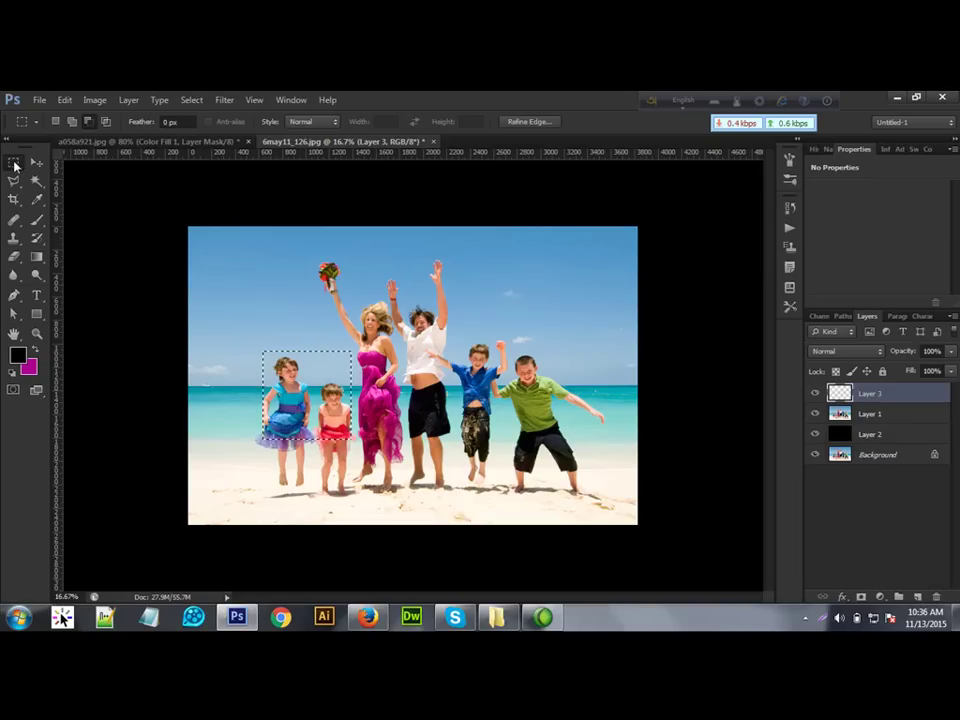
click(88, 122)
drag(325, 405, 340, 429)
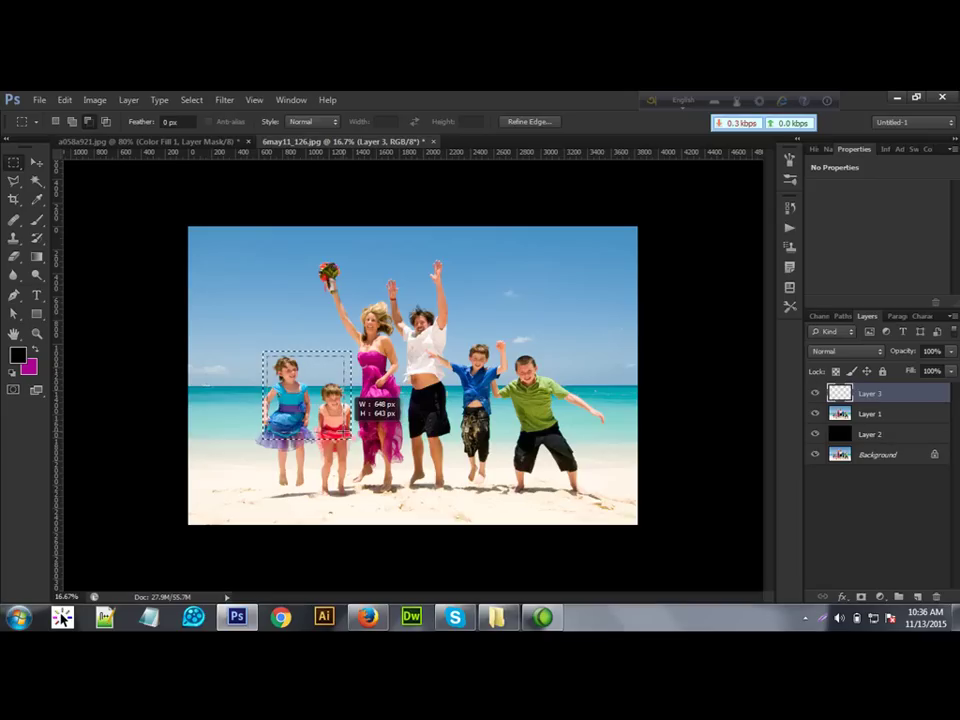
drag(343, 430, 343, 430)
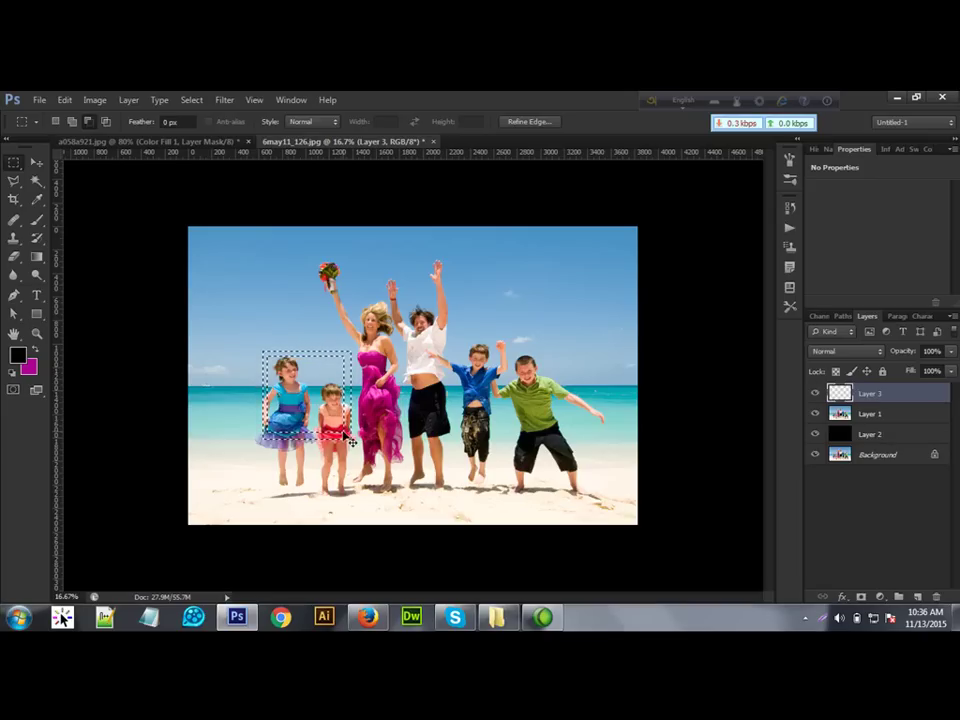
key(ctrl+d)
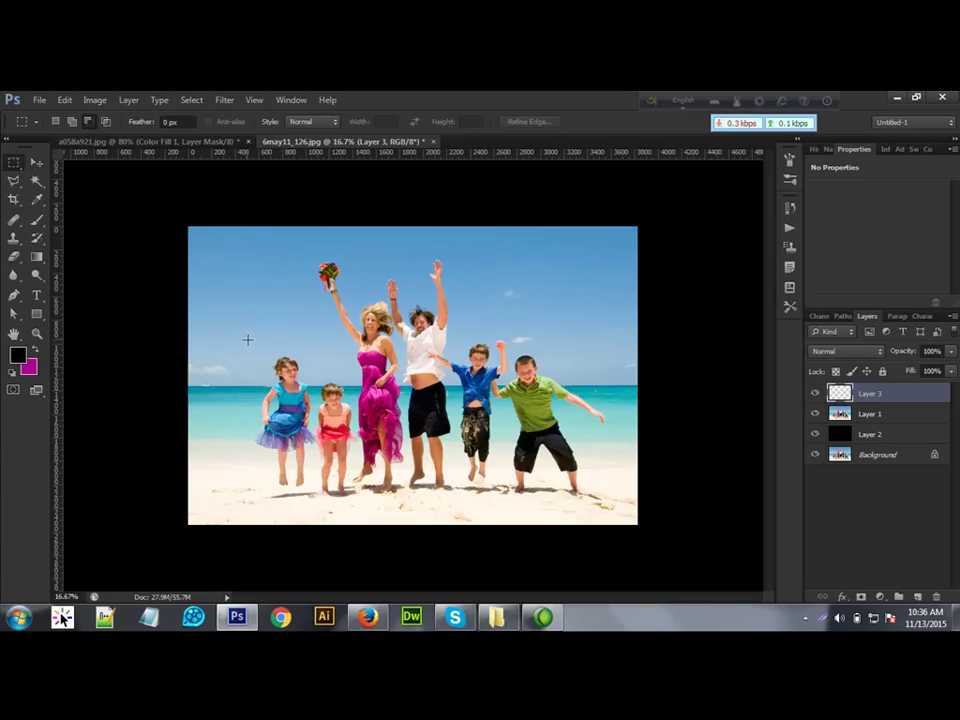
Select a square around the two girls with the Rectangular Marquee and subtract a slightly smaller square to leave a thin frame.
drag(254, 339, 284, 369)
drag(323, 401, 352, 430)
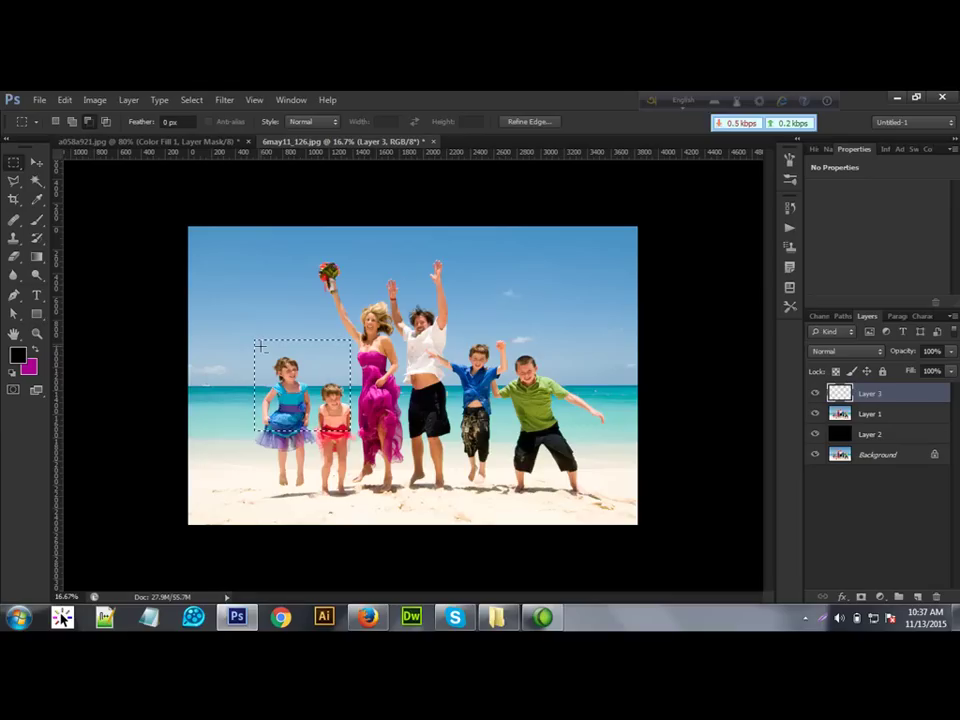
drag(261, 349, 349, 428)
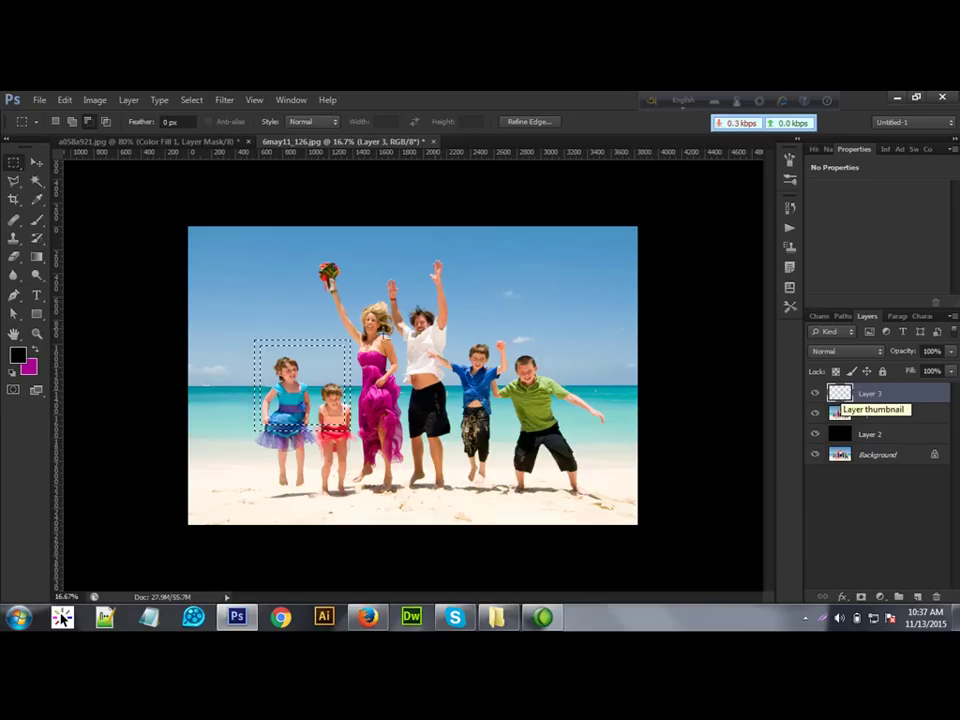
Set the foreground colour to near-white fafeff, fill the frame selection with it on Layer 3, and deselect.
click(17, 355)
click(600, 297)
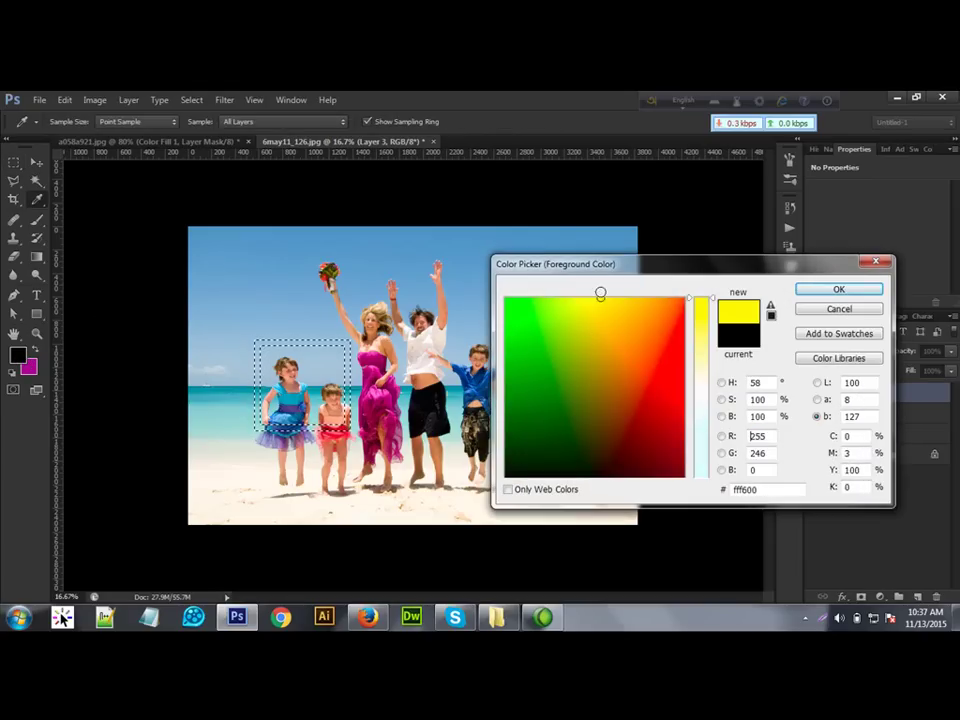
mouse_move(698, 374)
mouse_down()
mouse_move(708, 484)
mouse_move(705, 397)
mouse_up()
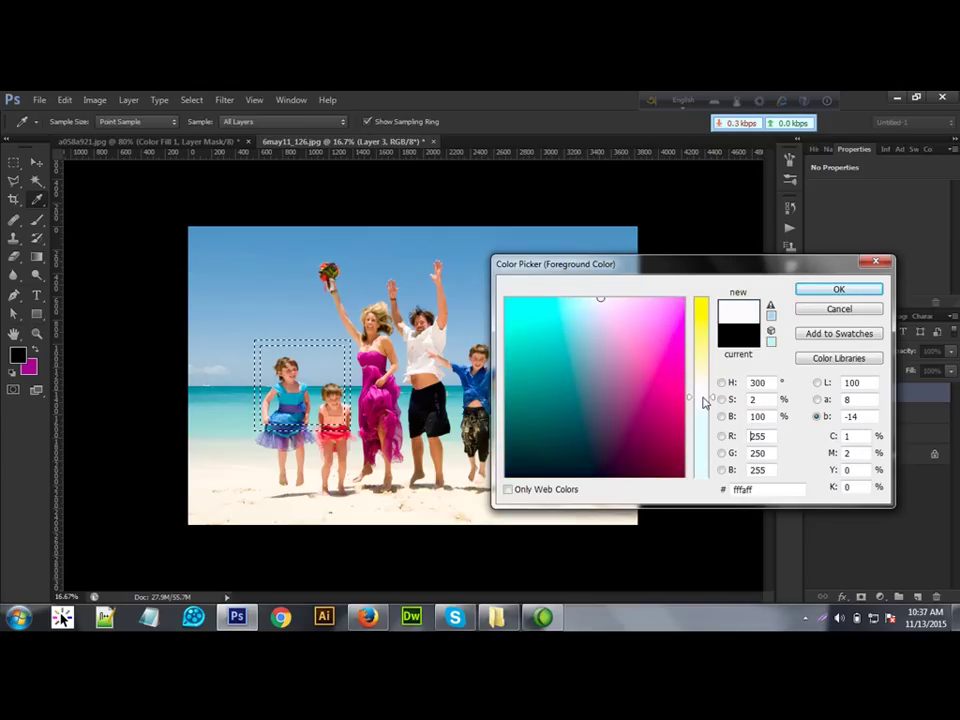
click(596, 298)
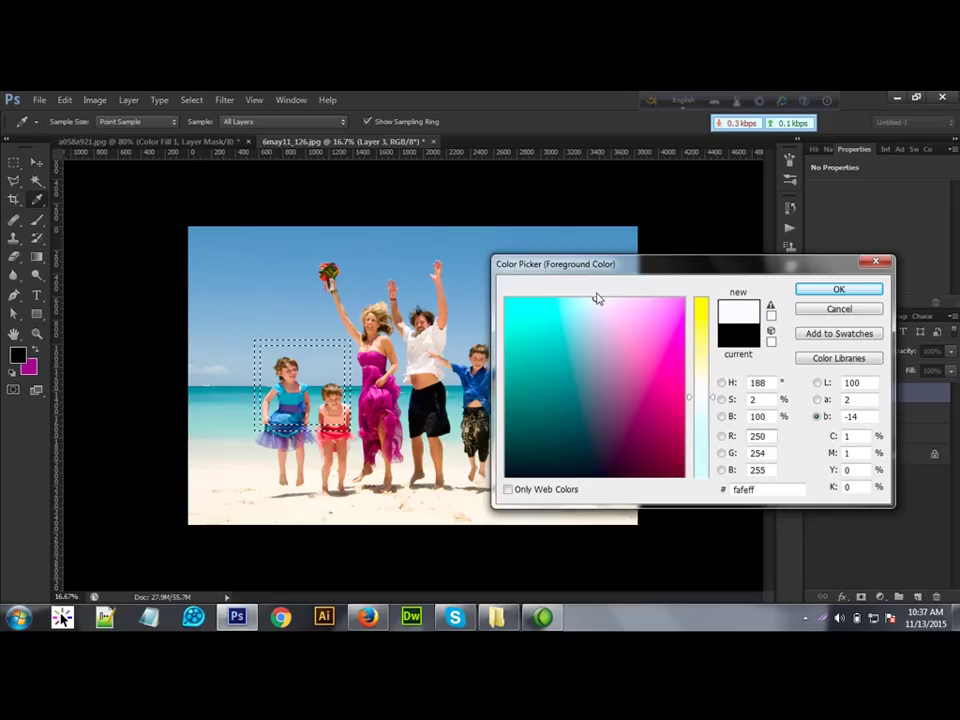
click(839, 290)
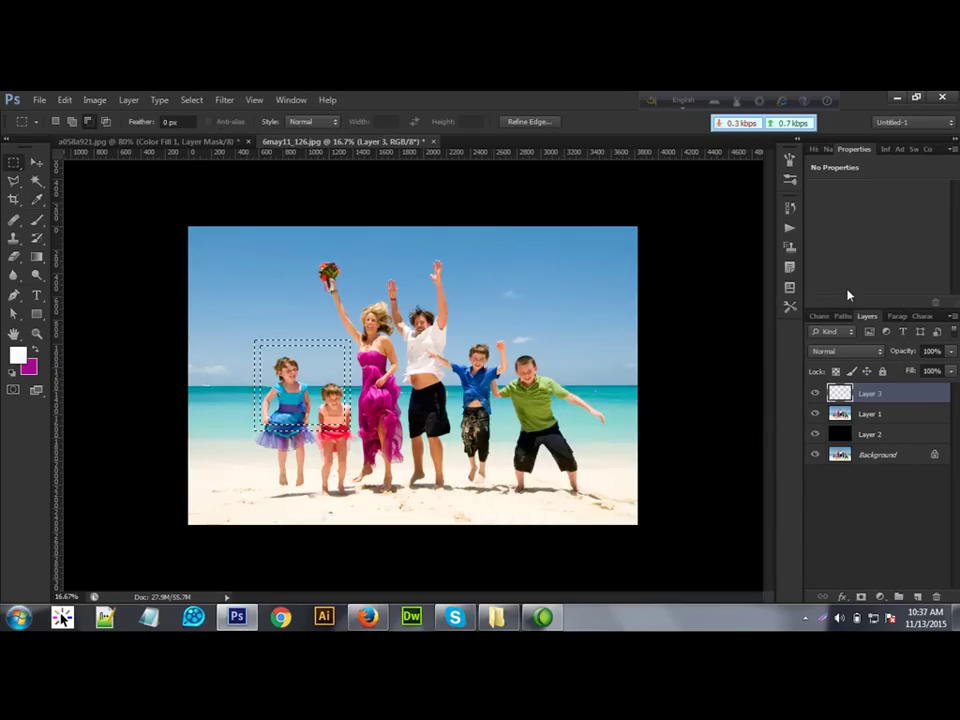
key(ctrl+BackSpace)
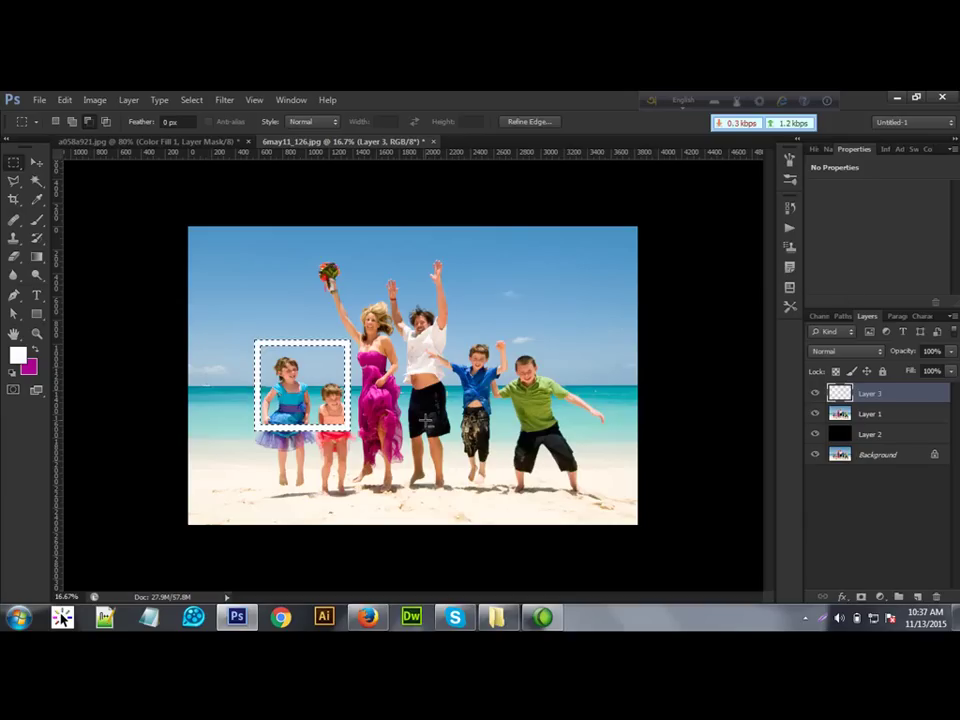
key(v)
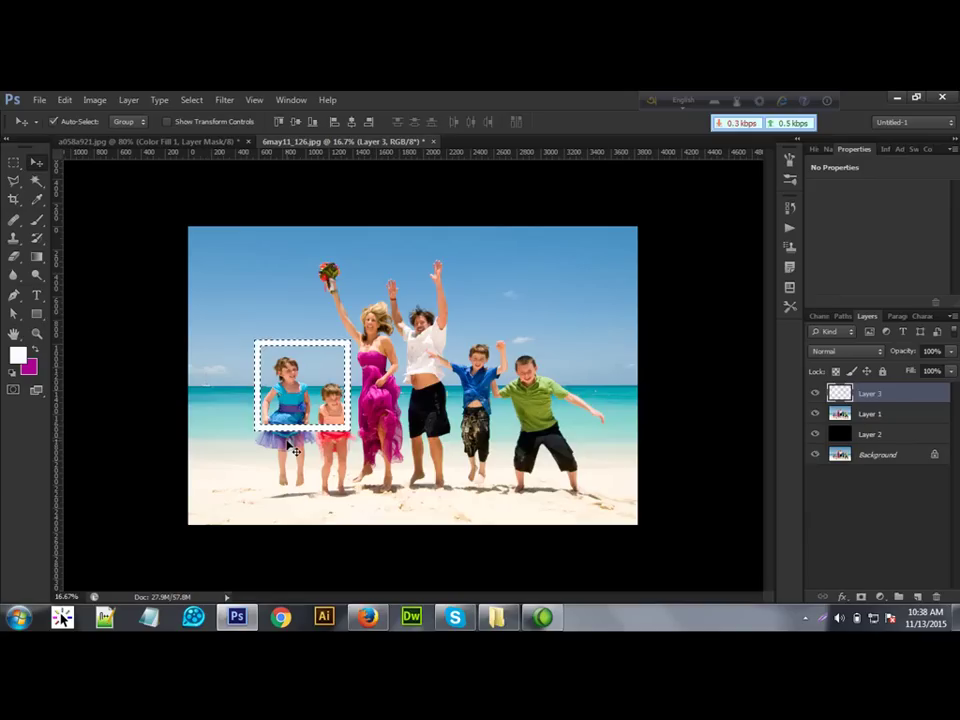
key(ctrl+d)
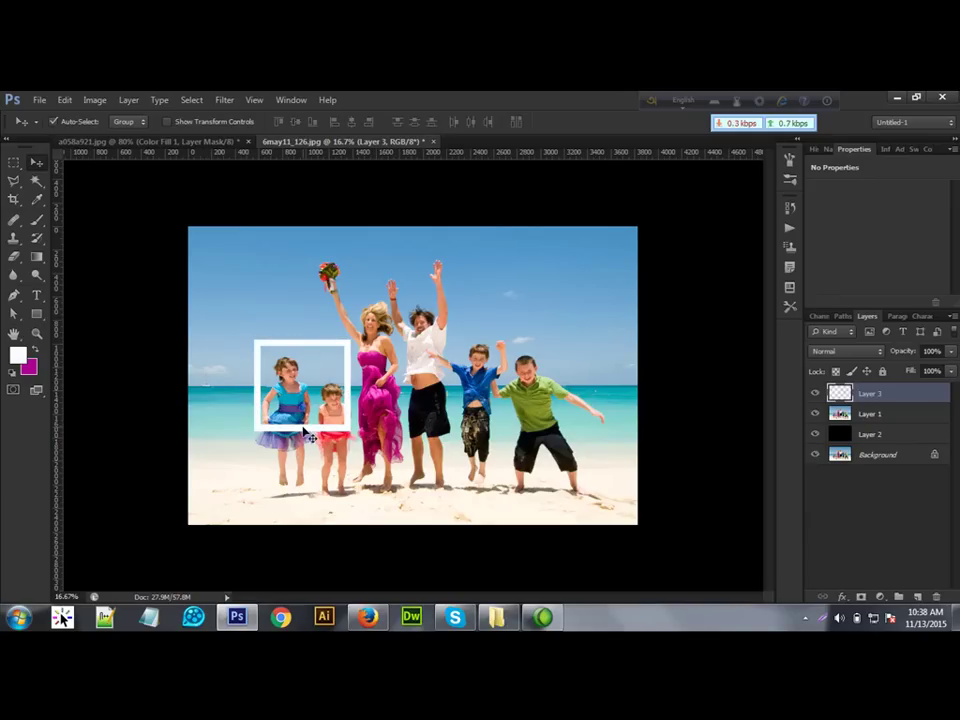
Move the white frame up and left around the girl in blue, keeping Auto-Select on and its layer selected.
drag(313, 449, 330, 386)
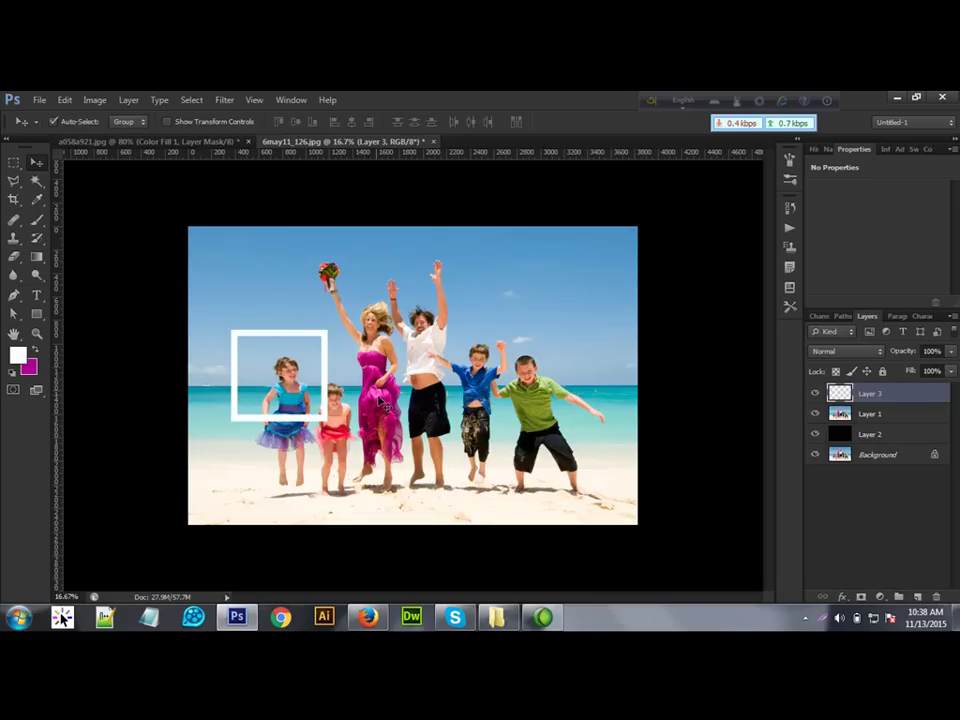
click(355, 395)
key(alt+bracketright)
click(59, 124)
click(54, 122)
click(552, 347)
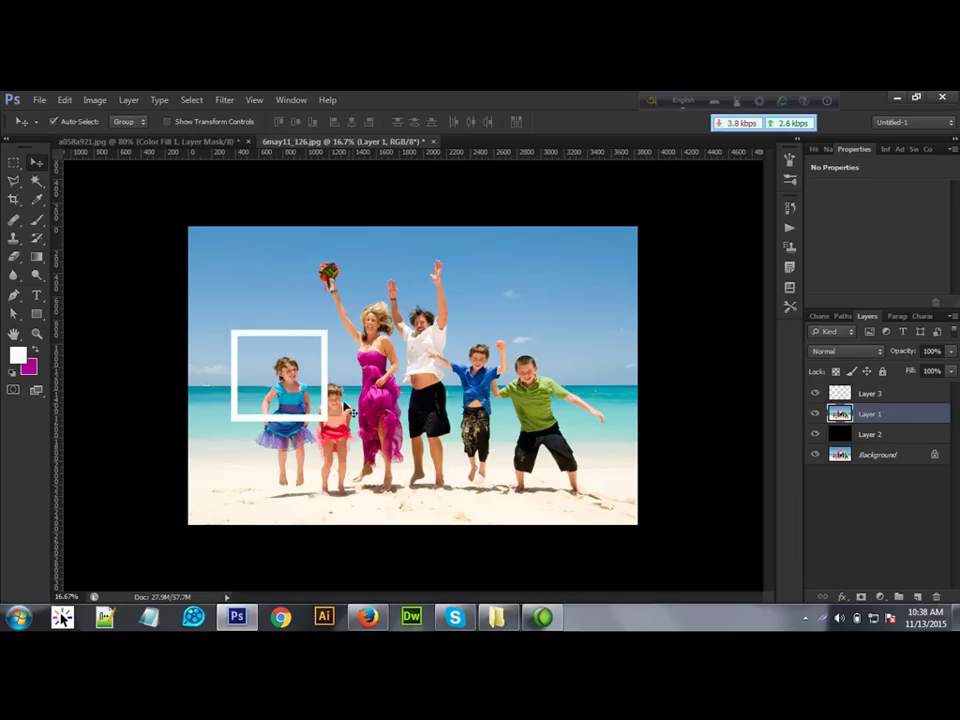
click(326, 388)
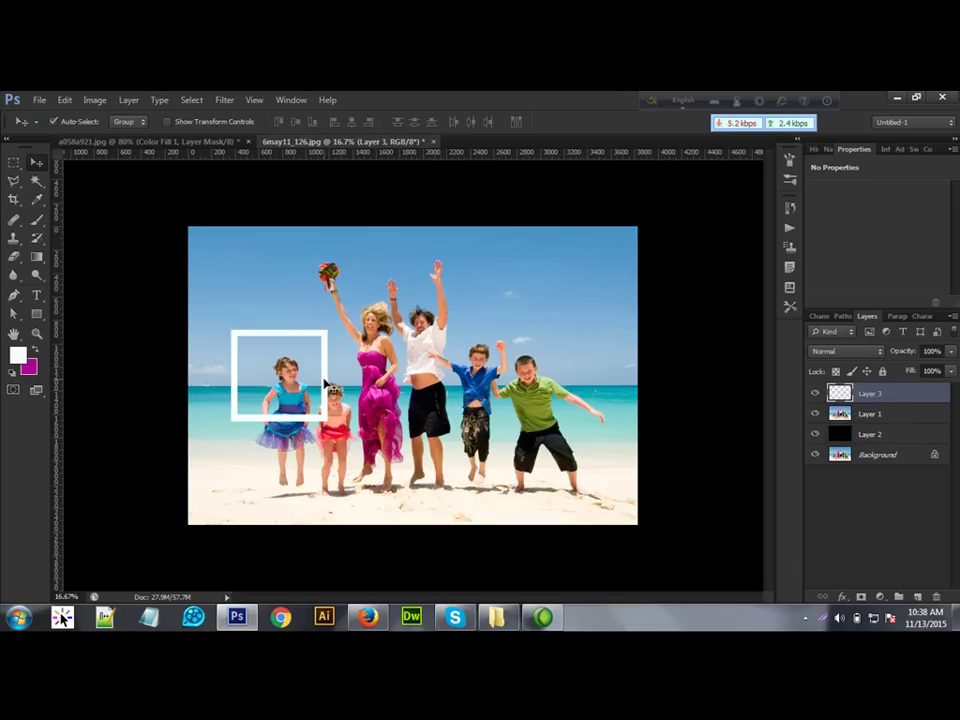
Add a drop shadow to the white frame's layer with a size of 51 px and a distance of 7 px.
right_click(877, 397)
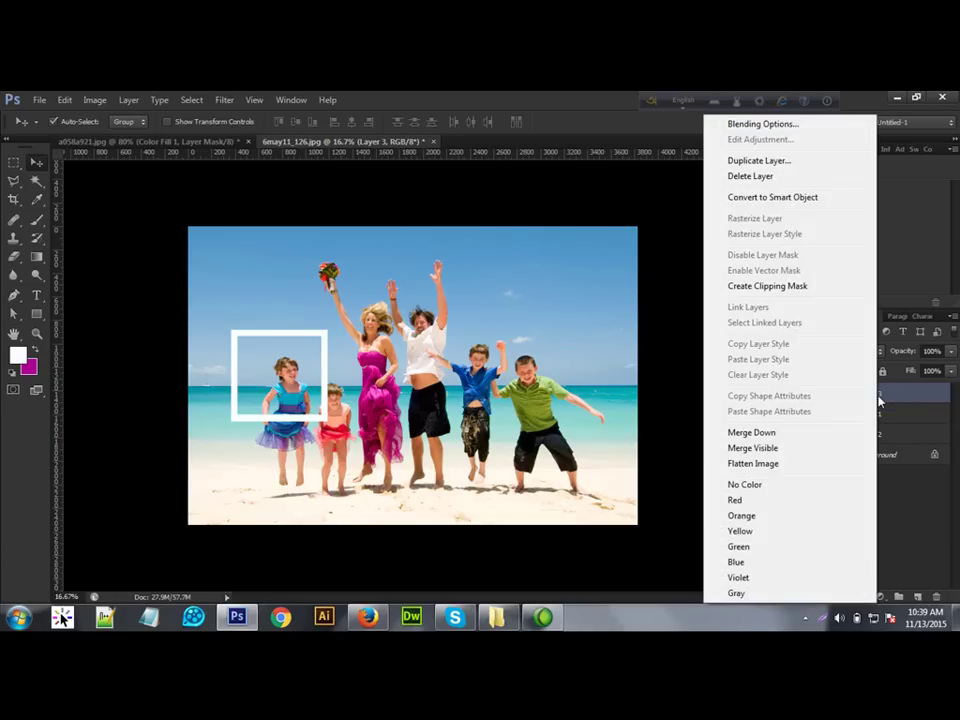
click(762, 125)
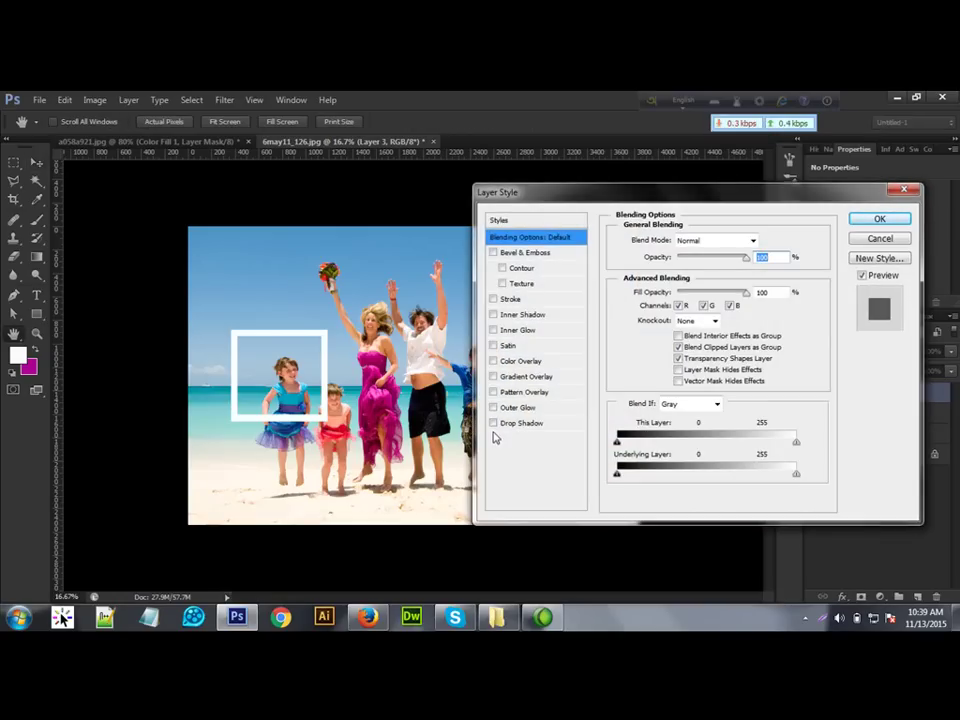
click(494, 425)
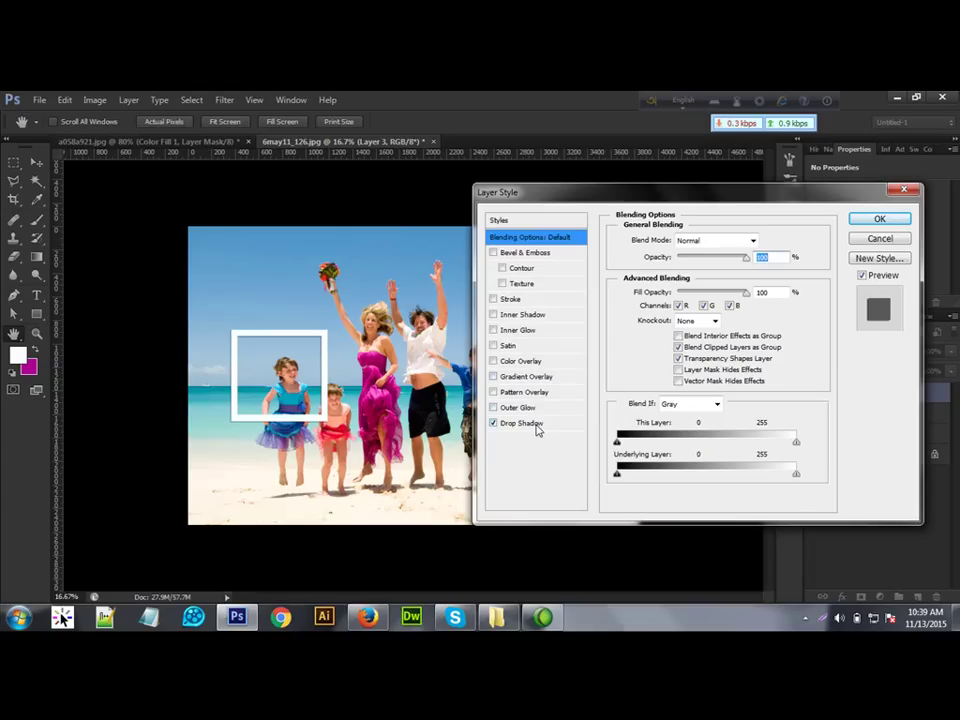
click(537, 428)
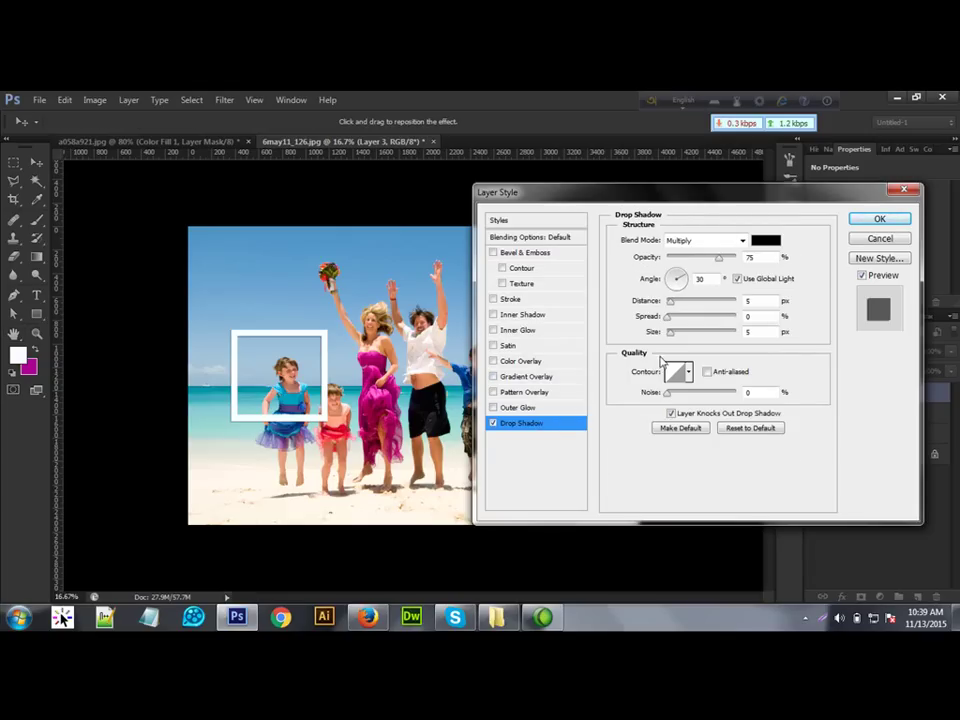
drag(672, 338, 686, 338)
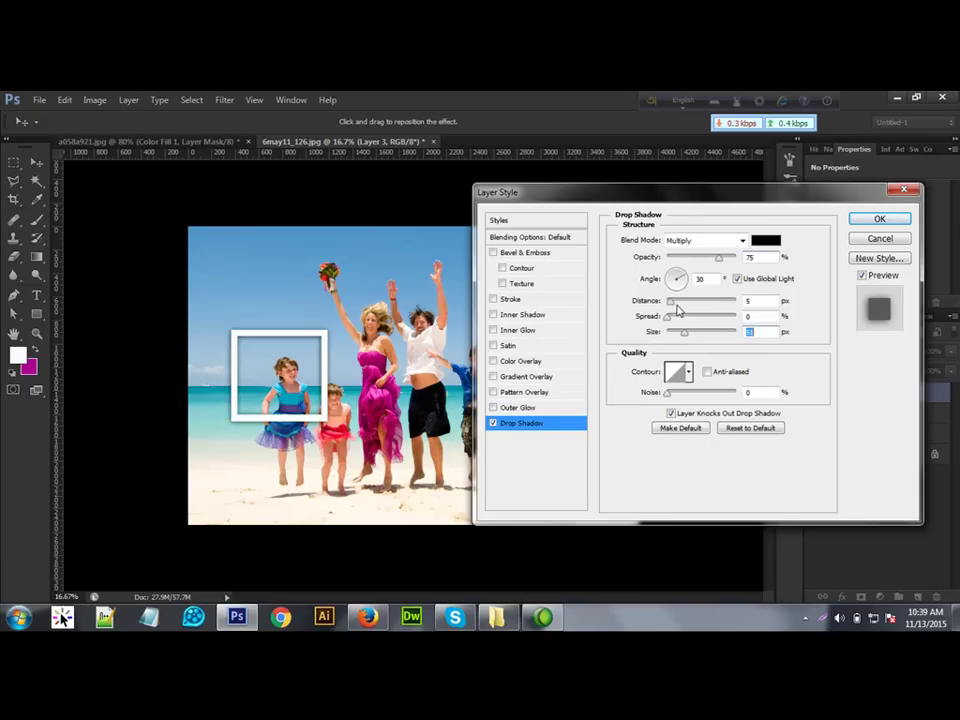
mouse_move(668, 305)
mouse_down()
mouse_move(693, 307)
mouse_move(672, 308)
mouse_up()
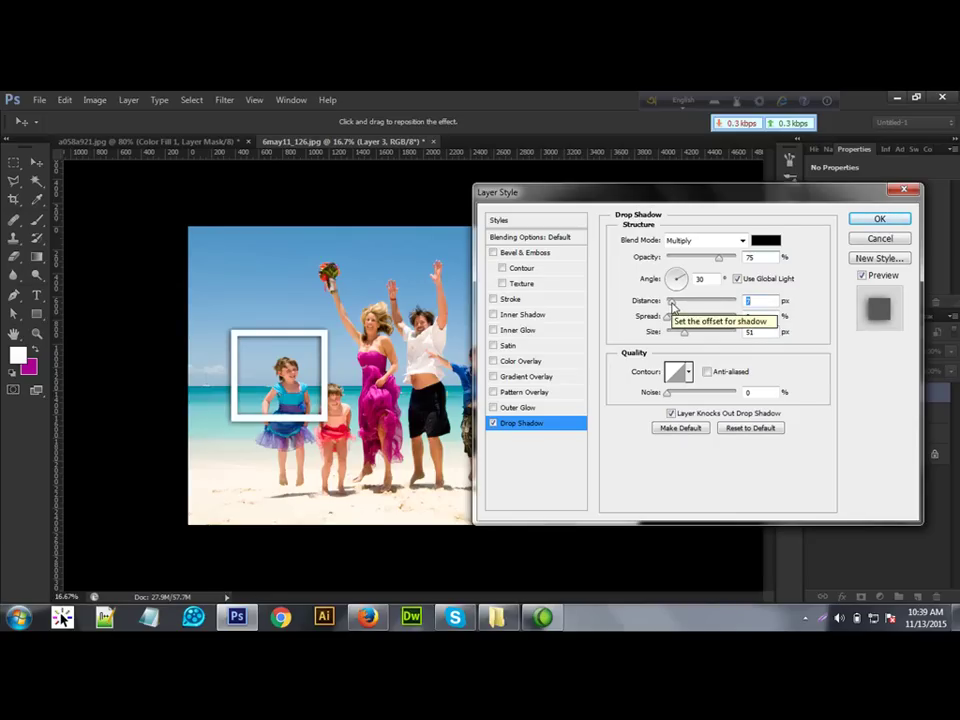
click(882, 221)
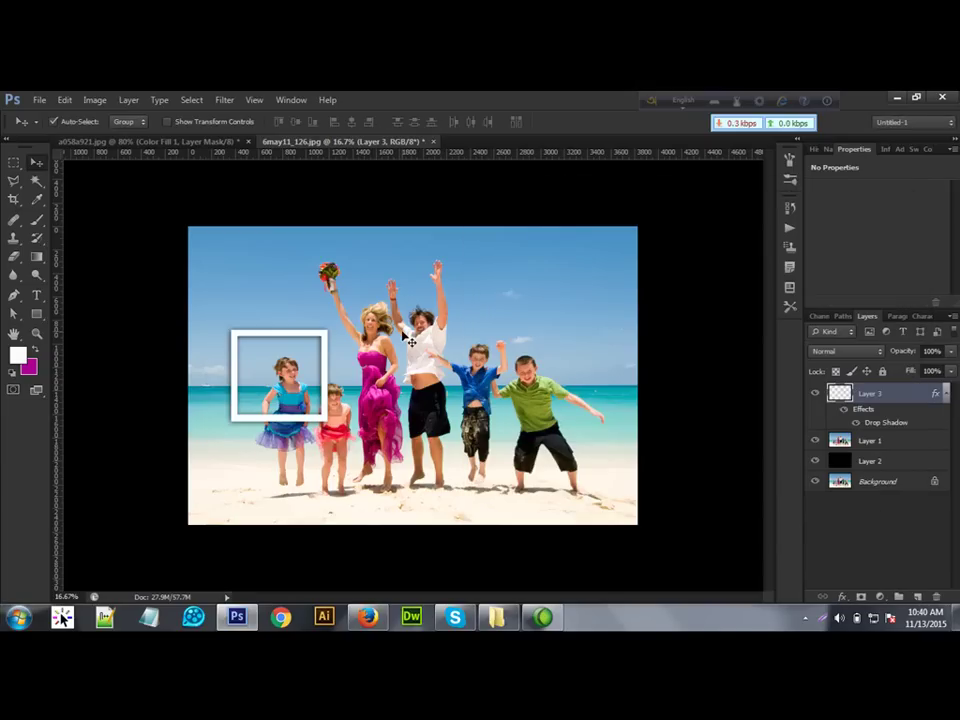
Duplicate the white frame's layer twice, keeping its drop shadow.
right_click(869, 395)
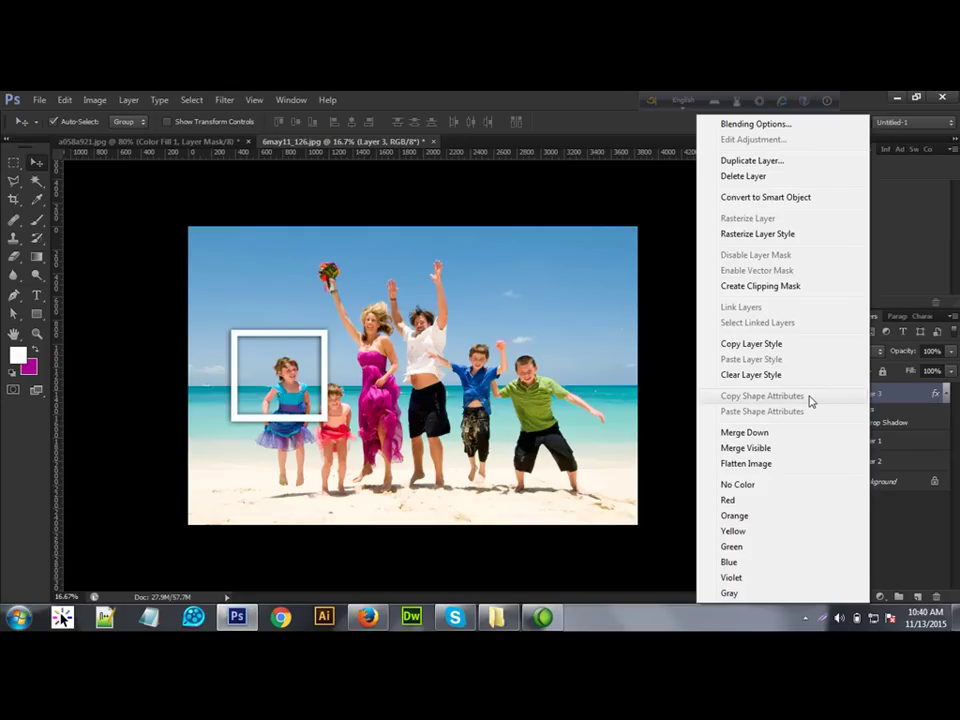
click(725, 174)
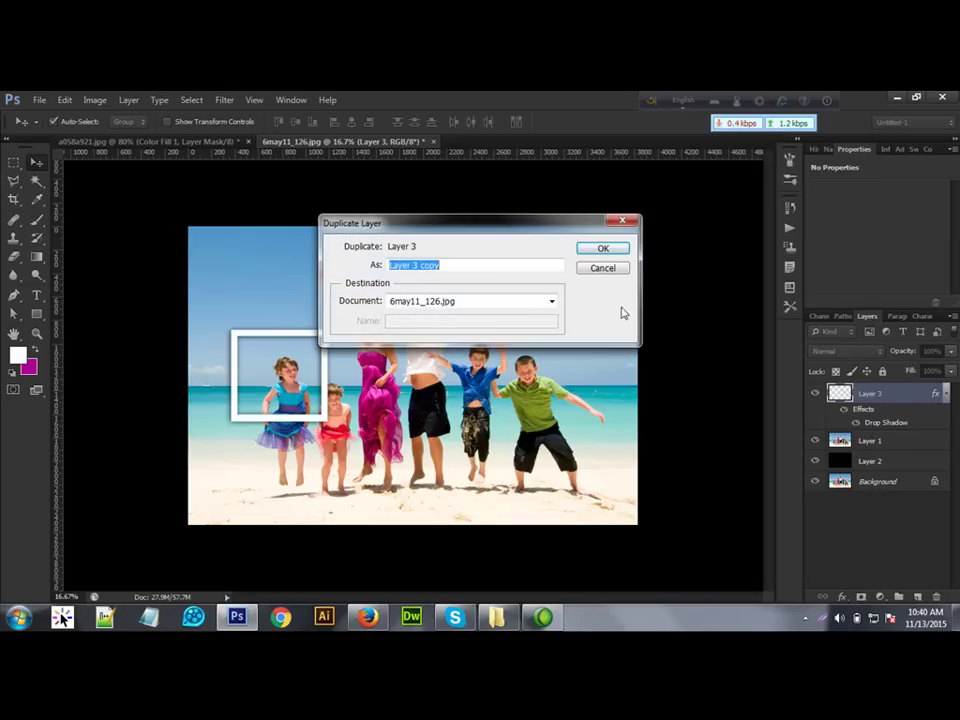
click(602, 250)
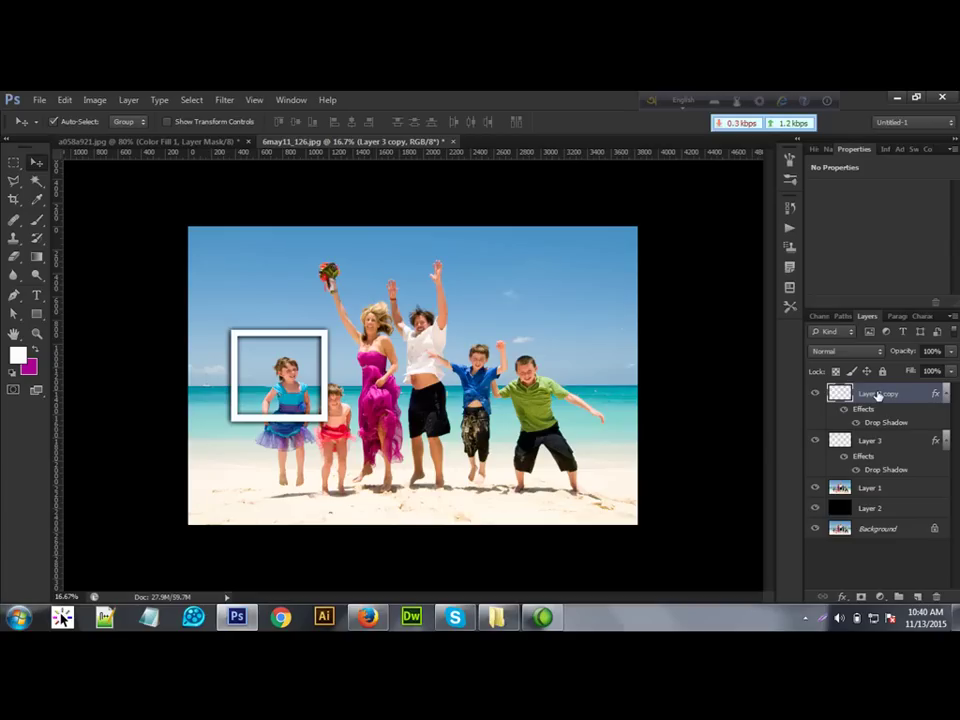
key(ctrl+j)
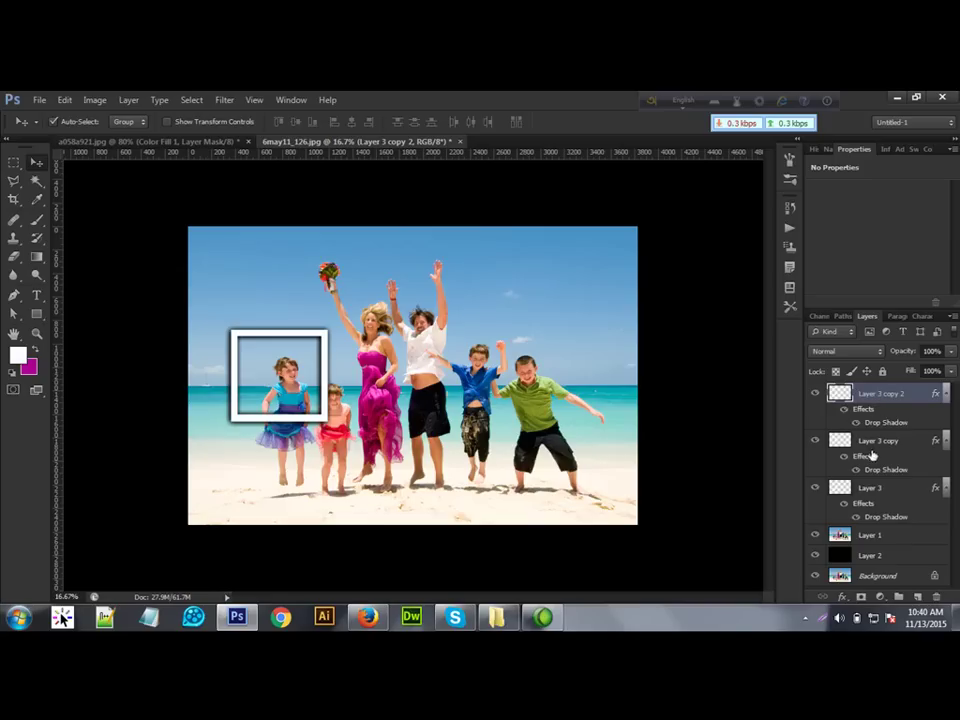
Place the two frame copies around the woman and the man, and rotate the man's frame clockwise by about 21.6°.
click(874, 448)
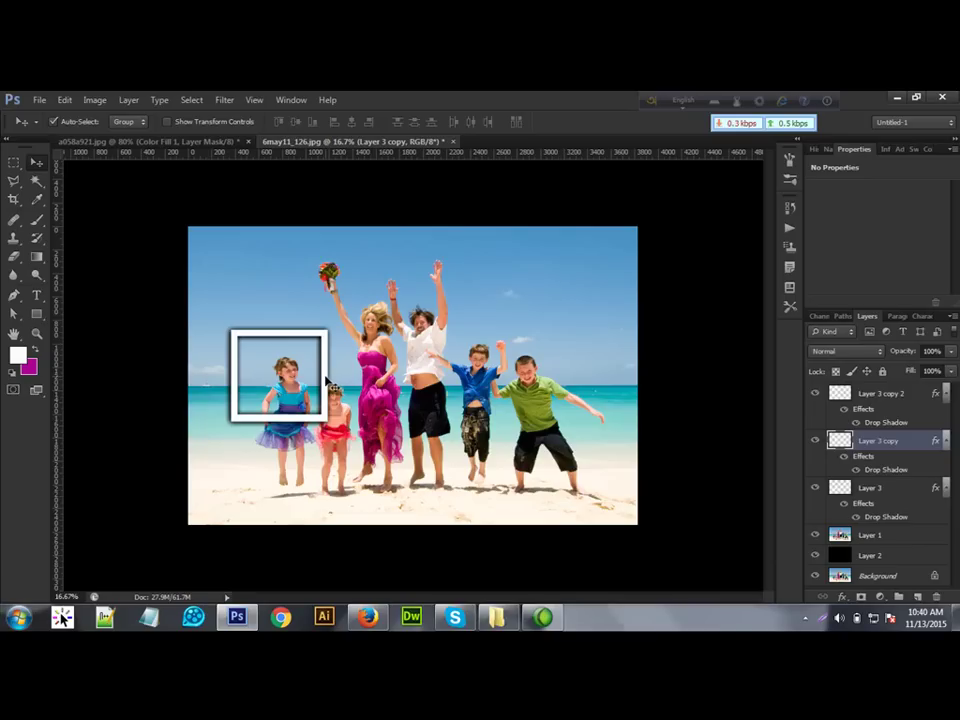
drag(326, 382, 493, 331)
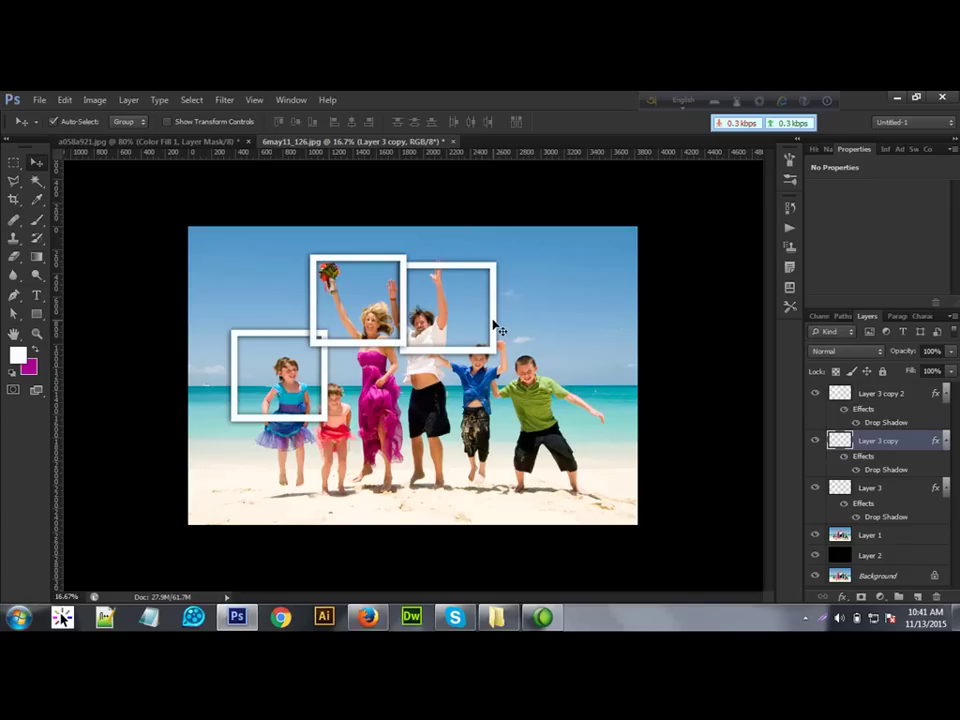
key(ctrl+t)
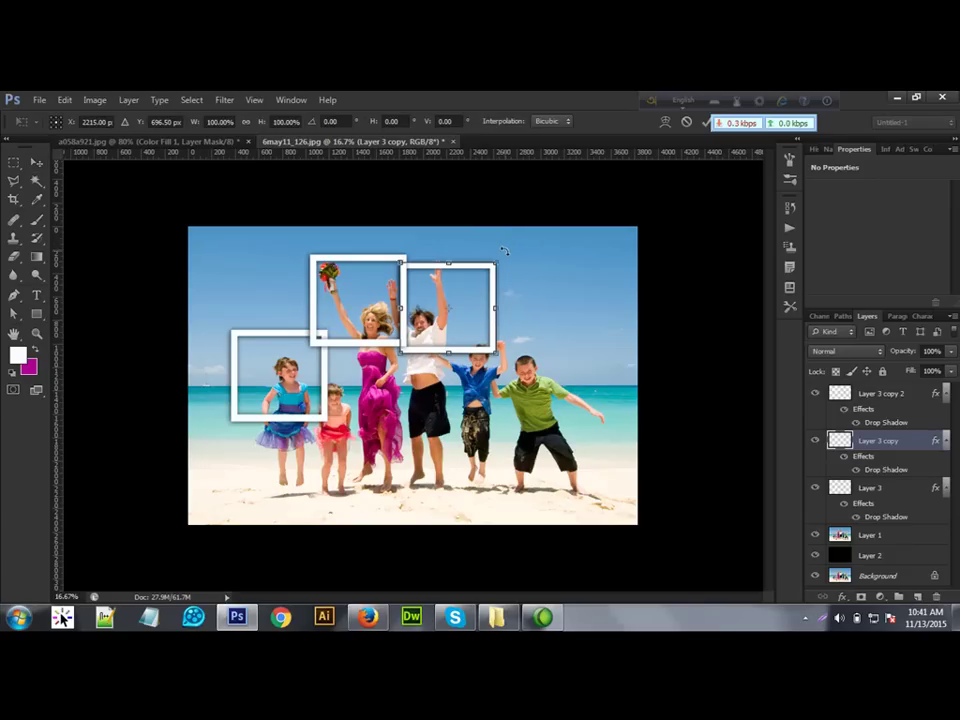
drag(505, 251, 522, 274)
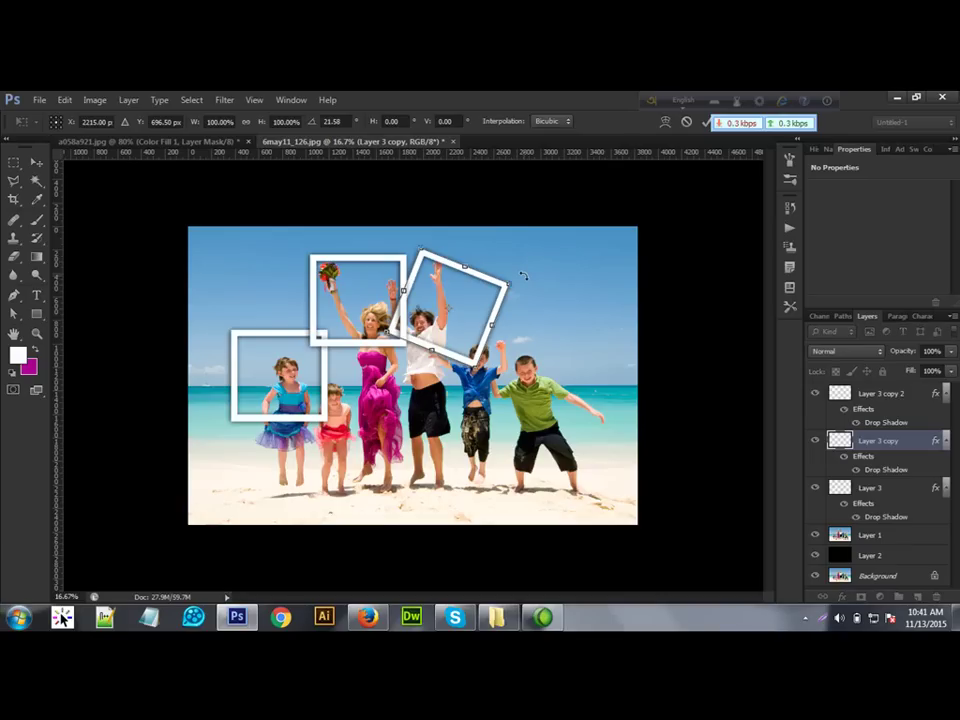
key(Return)
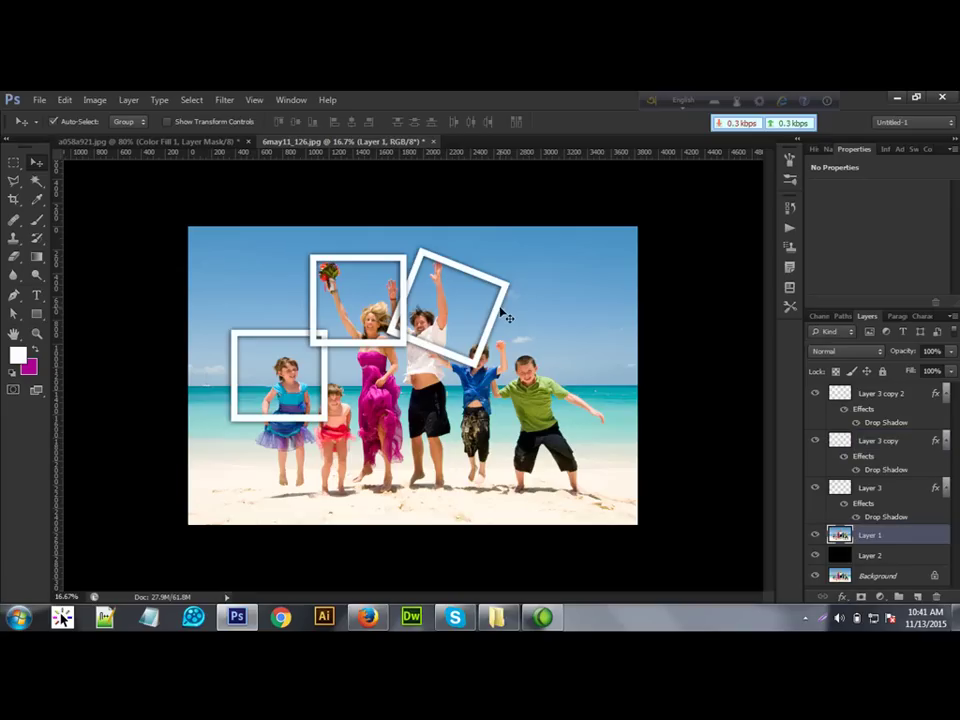
Shift the man's frame slightly left and rotate it clockwise by about another 13°.
drag(500, 307, 493, 310)
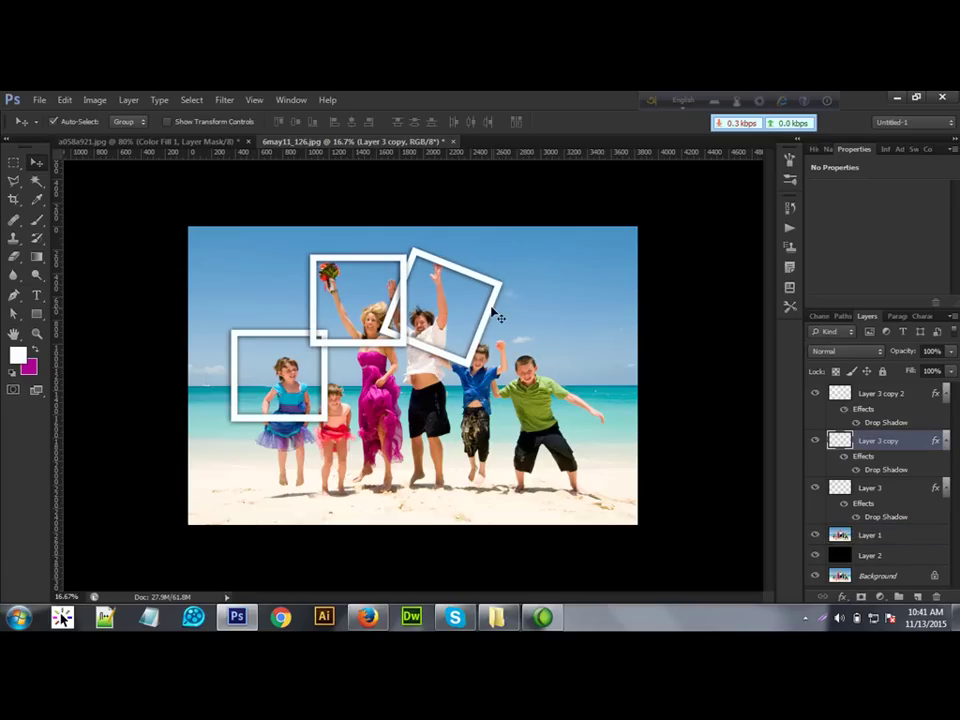
key(ctrl+t)
drag(510, 236, 537, 243)
drag(477, 335, 474, 333)
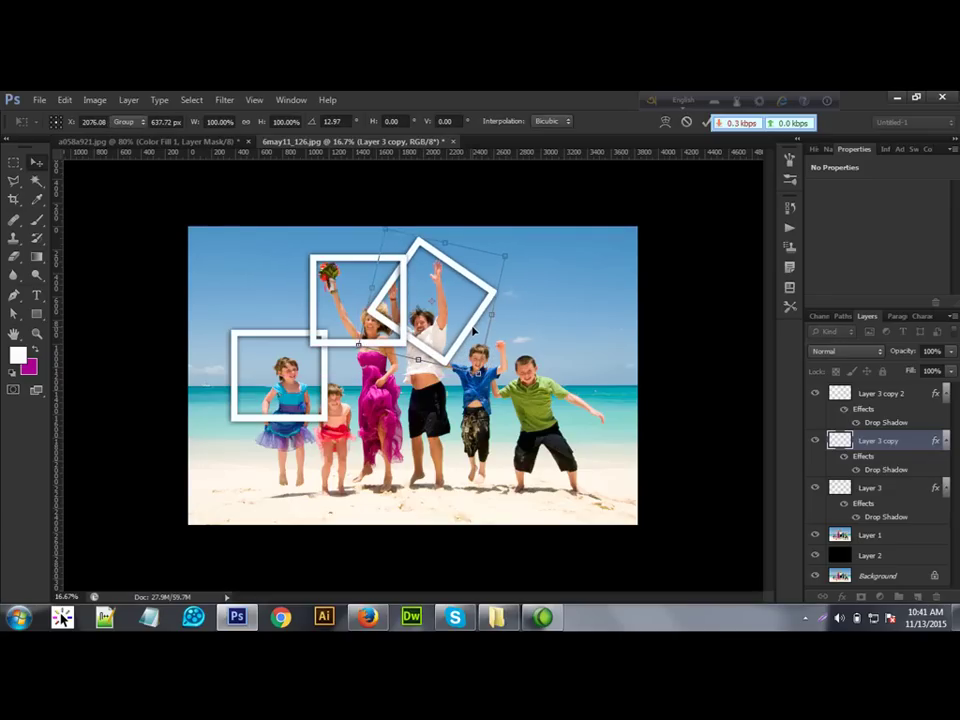
key(Return)
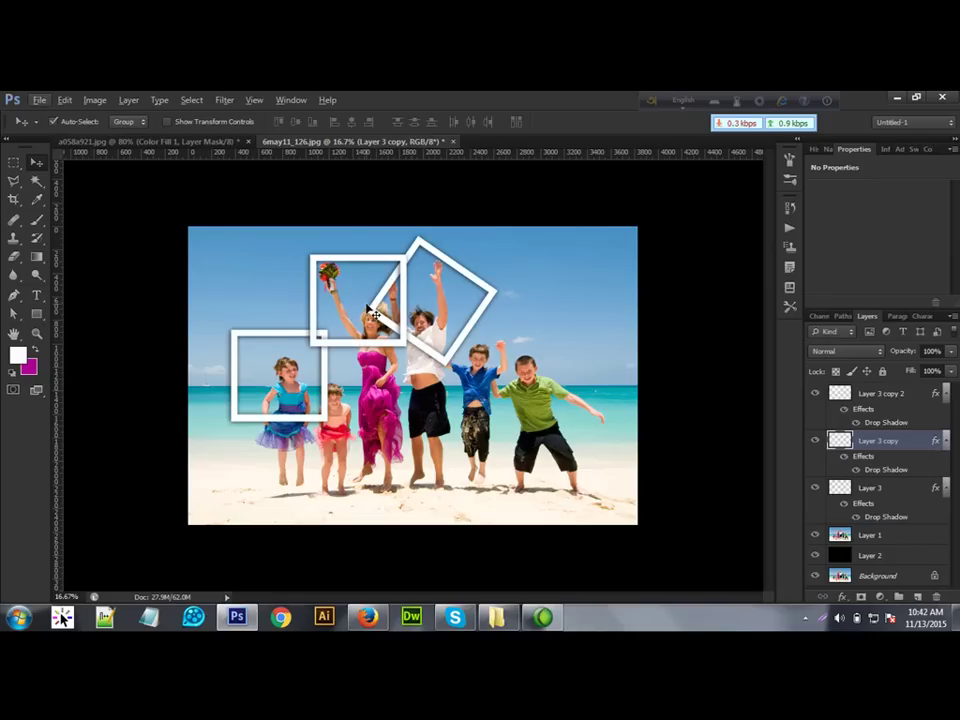
Make seven more frame copies around the boys, the small girl and the group's lower bodies, tilting several of them counterclockwise.
drag(357, 341, 578, 472)
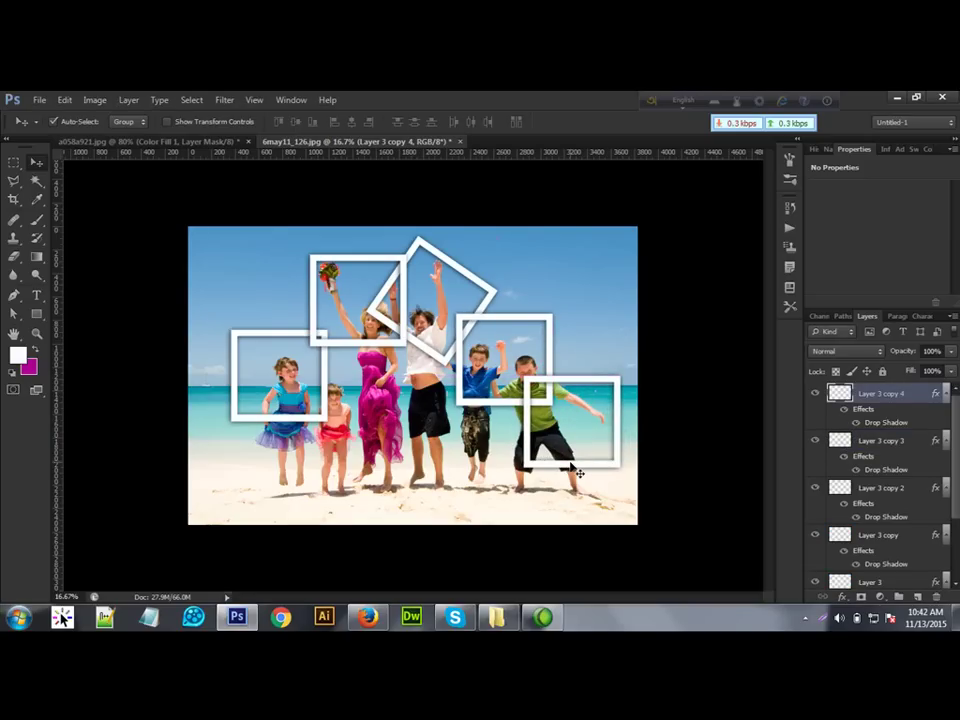
key(ctrl+t)
drag(624, 358, 594, 346)
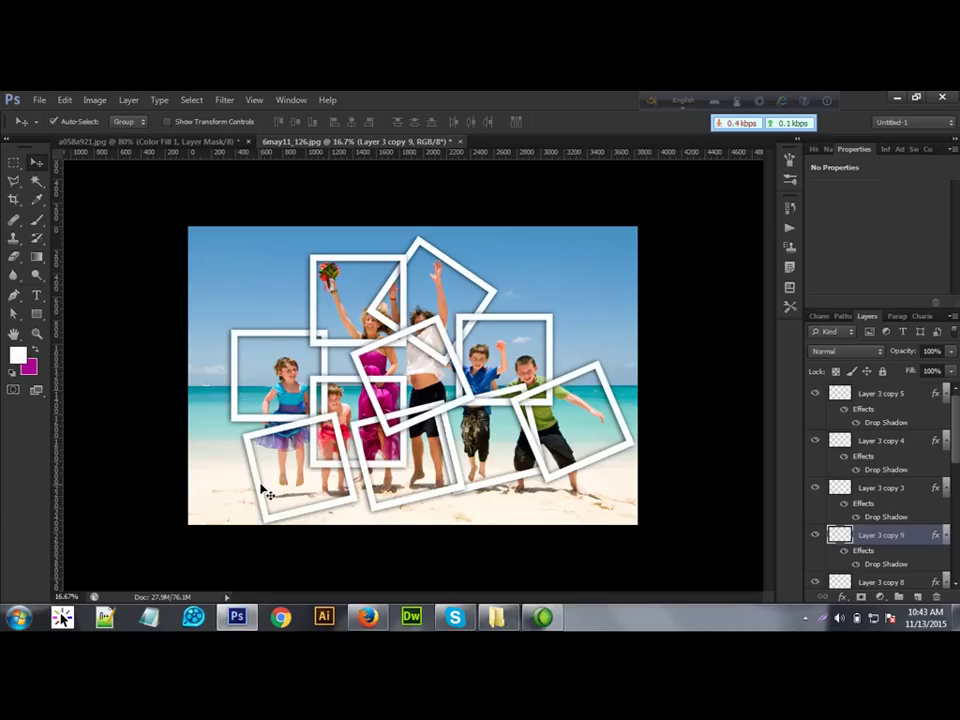
Trace the outer contour of the whole frame cluster with the Polygonal Lasso tool to select everything inside it.
click(16, 180)
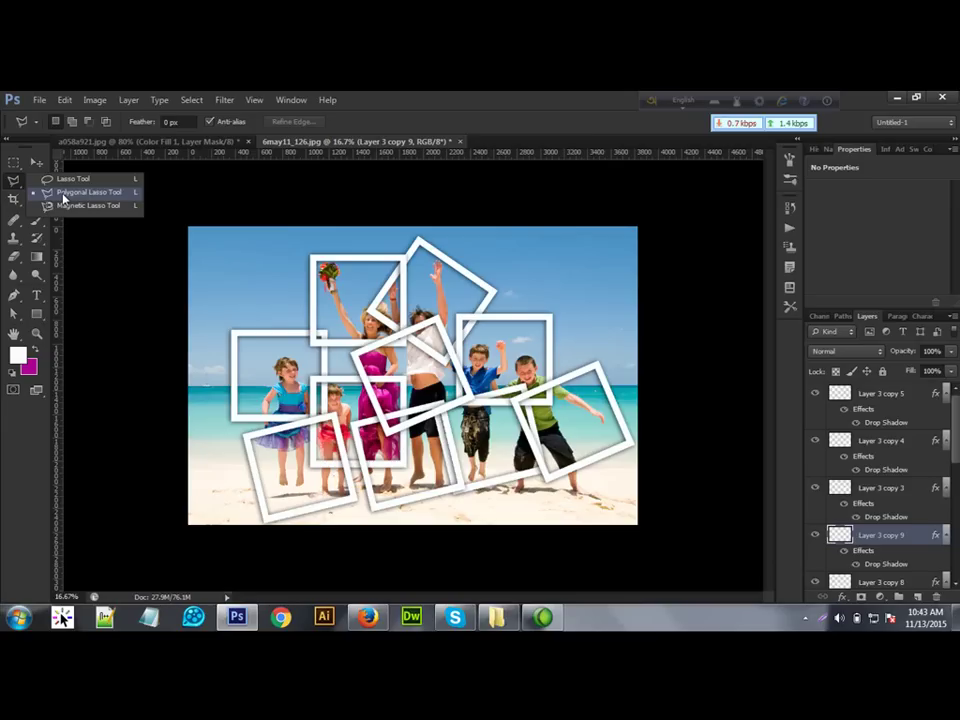
click(70, 196)
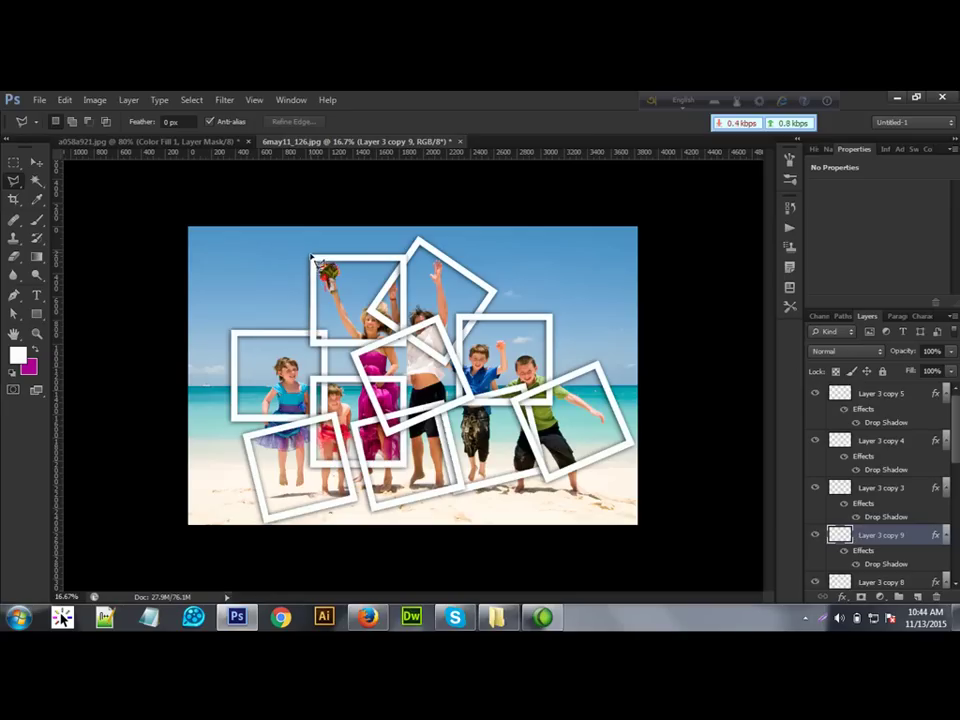
click(312, 257)
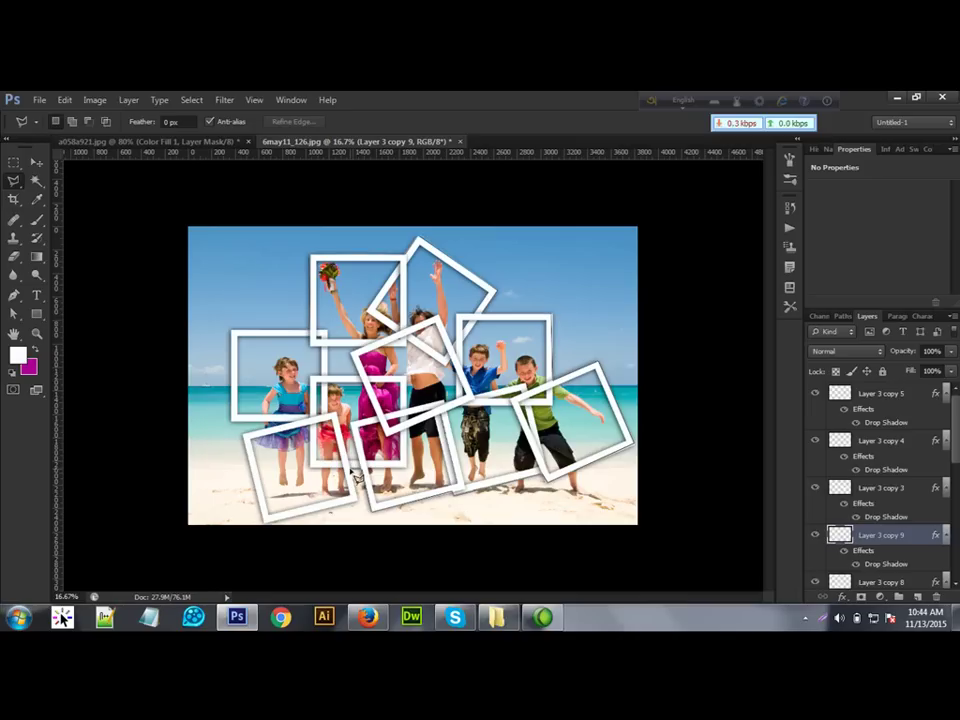
mouse_move(357, 479)
mouse_down()
mouse_move(363, 510)
mouse_move(328, 510)
mouse_move(362, 511)
mouse_move(332, 519)
mouse_move(358, 513)
mouse_move(330, 512)
mouse_move(354, 479)
mouse_up()
mouse_move(356, 480)
mouse_down()
mouse_move(339, 508)
mouse_move(272, 535)
mouse_move(249, 440)
mouse_move(275, 435)
mouse_move(238, 429)
mouse_move(242, 342)
mouse_up()
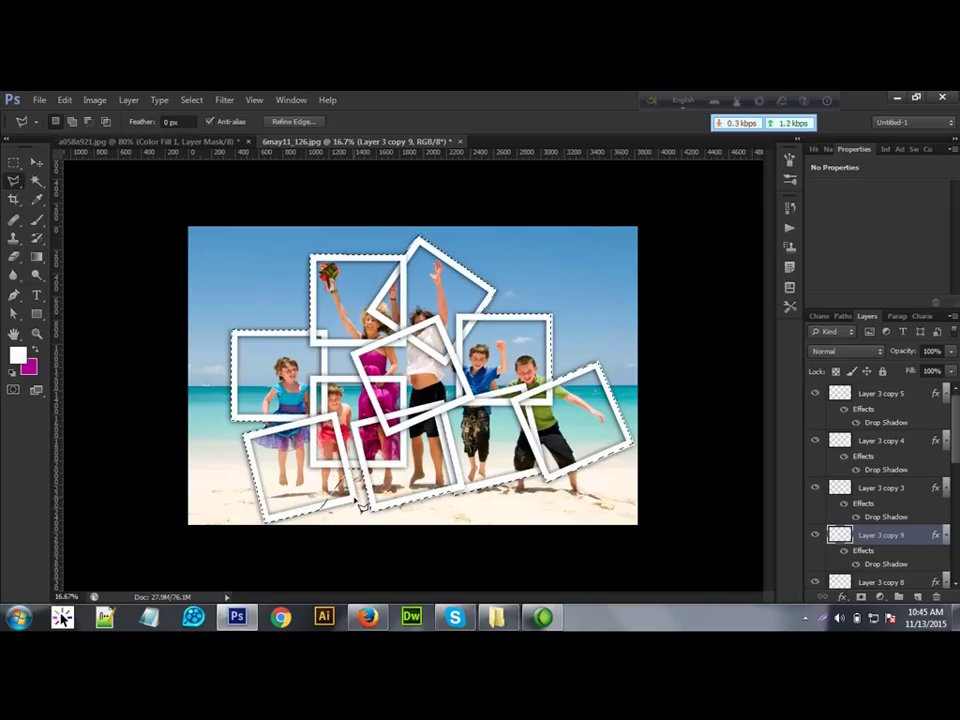
key(ctrl+d)
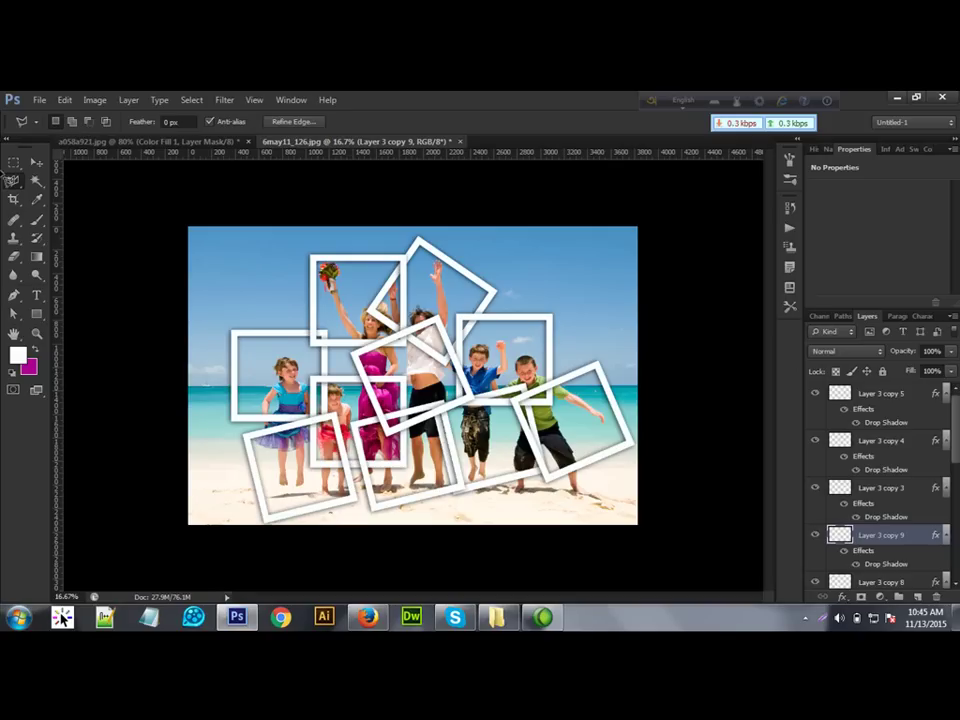
double_click(71, 124)
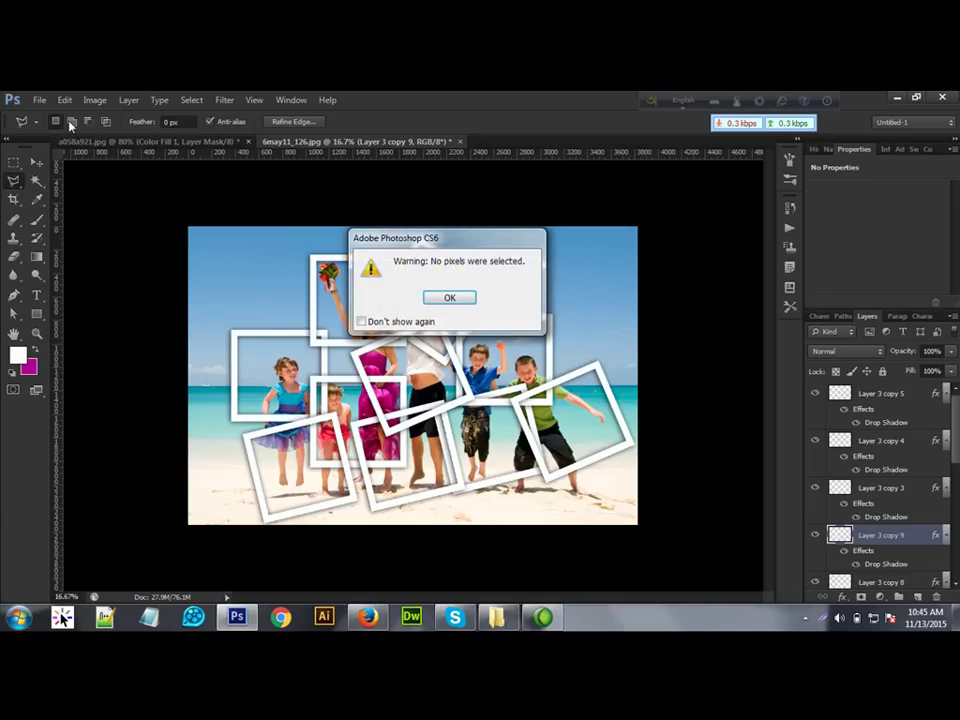
click(450, 297)
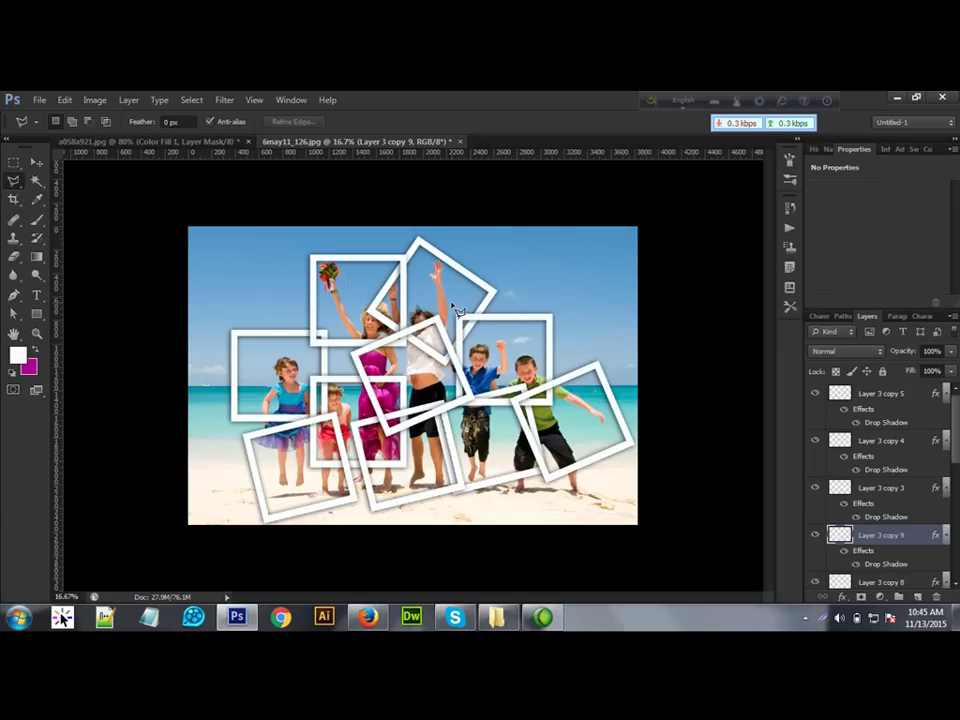
key(ctrl+shift+d)
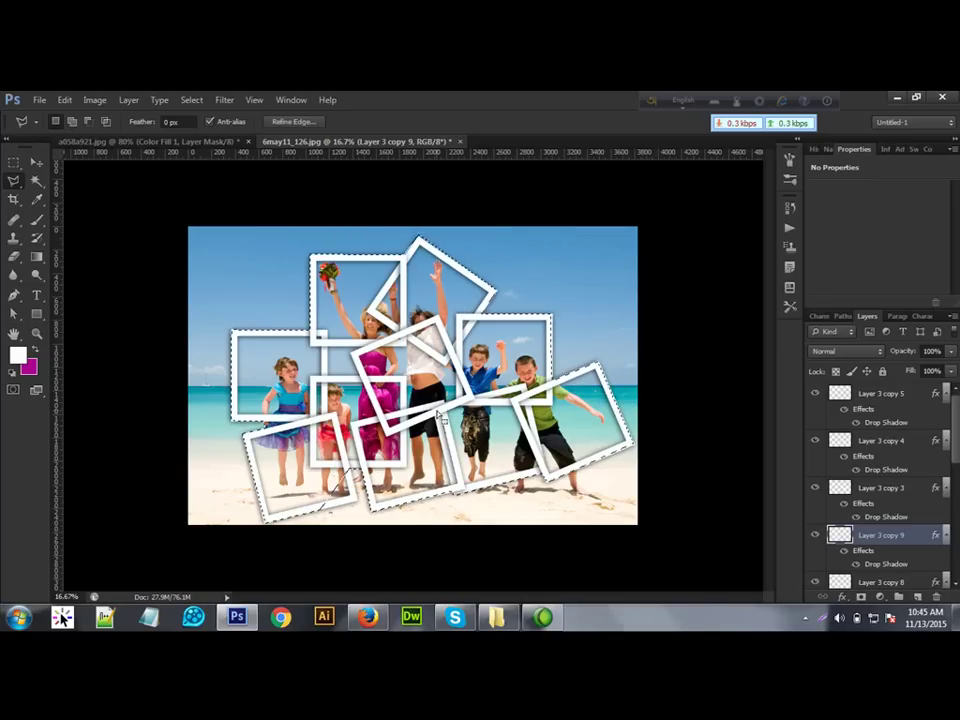
Add the missed areas at the lower-left frame's bottom-right corner to the selection with the Rectangular Marquee in Add mode.
right_click(18, 163)
click(102, 157)
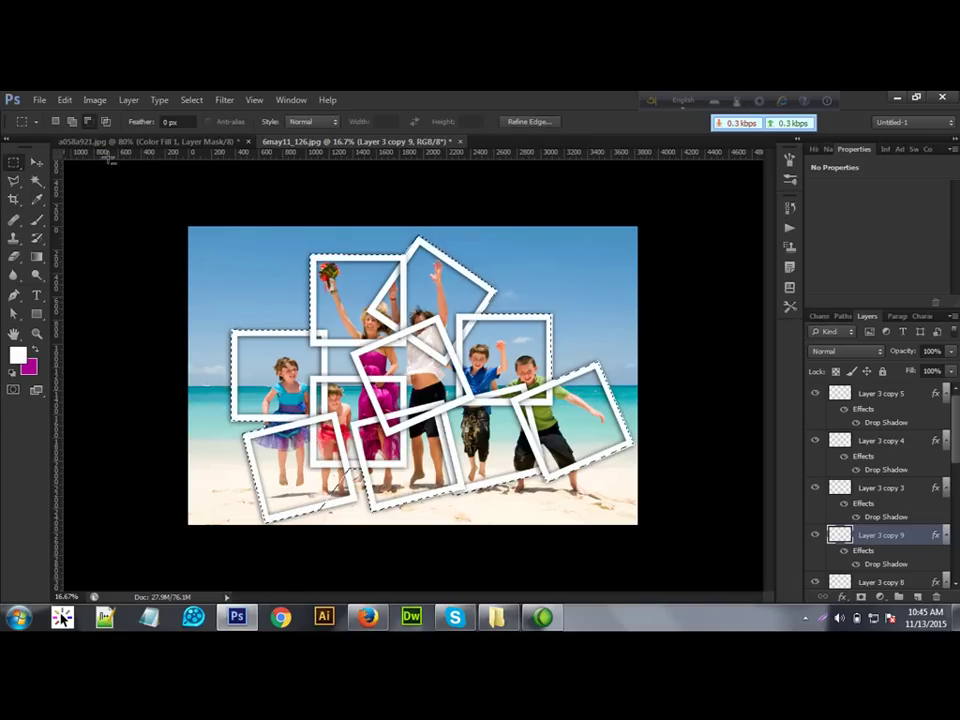
click(71, 121)
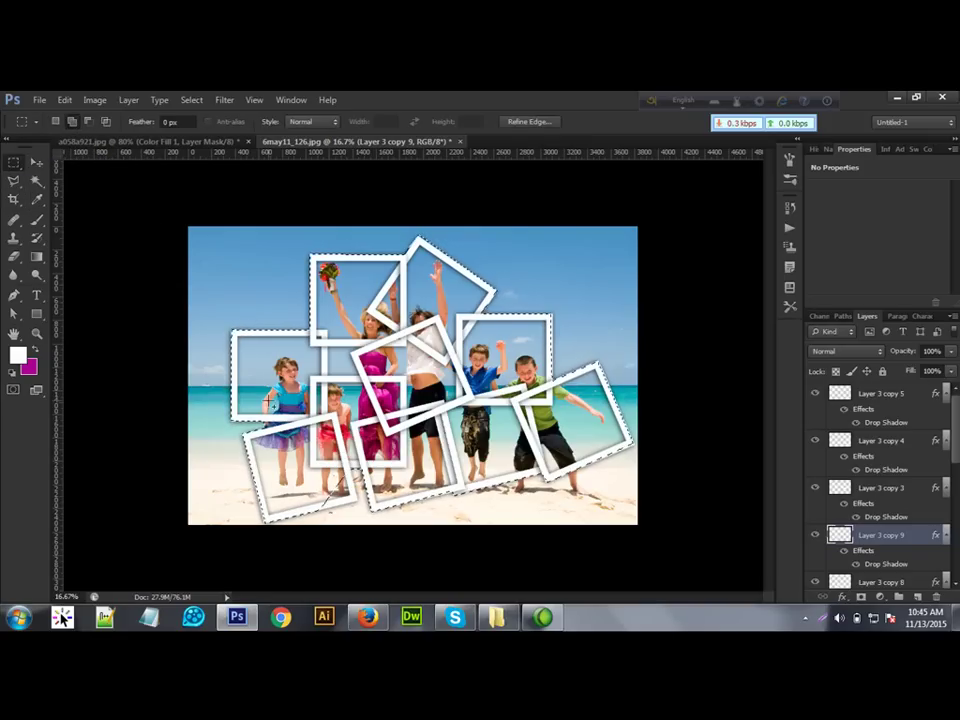
drag(347, 460, 358, 500)
drag(272, 508, 312, 510)
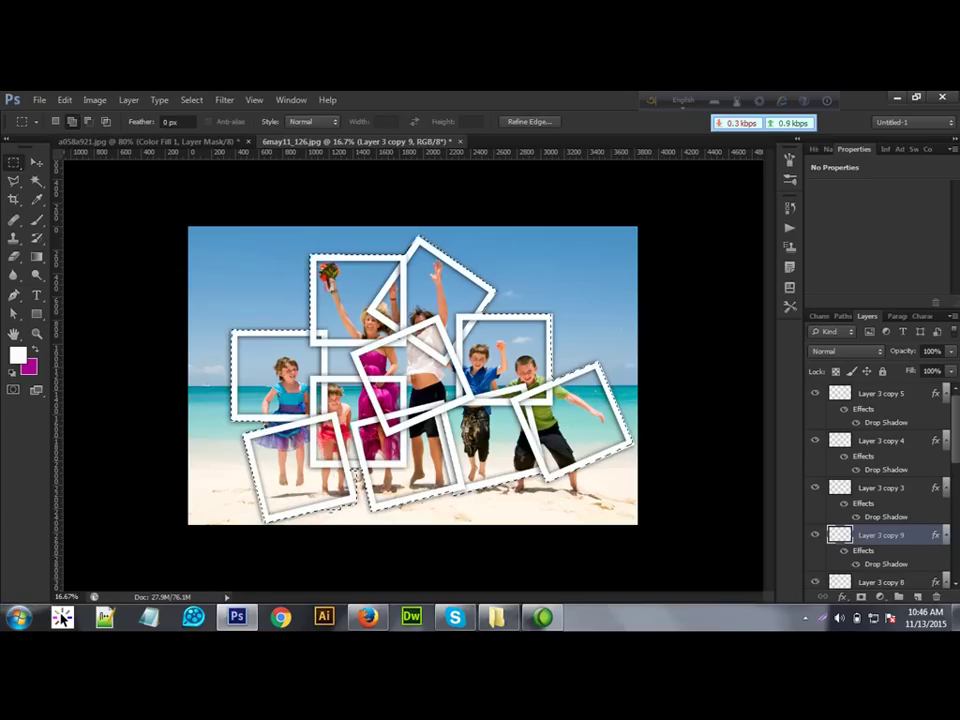
Add a layer mask to Layer 1 from the selection, hiding the photo outside the frames.
scroll(957, 453, down, 1)
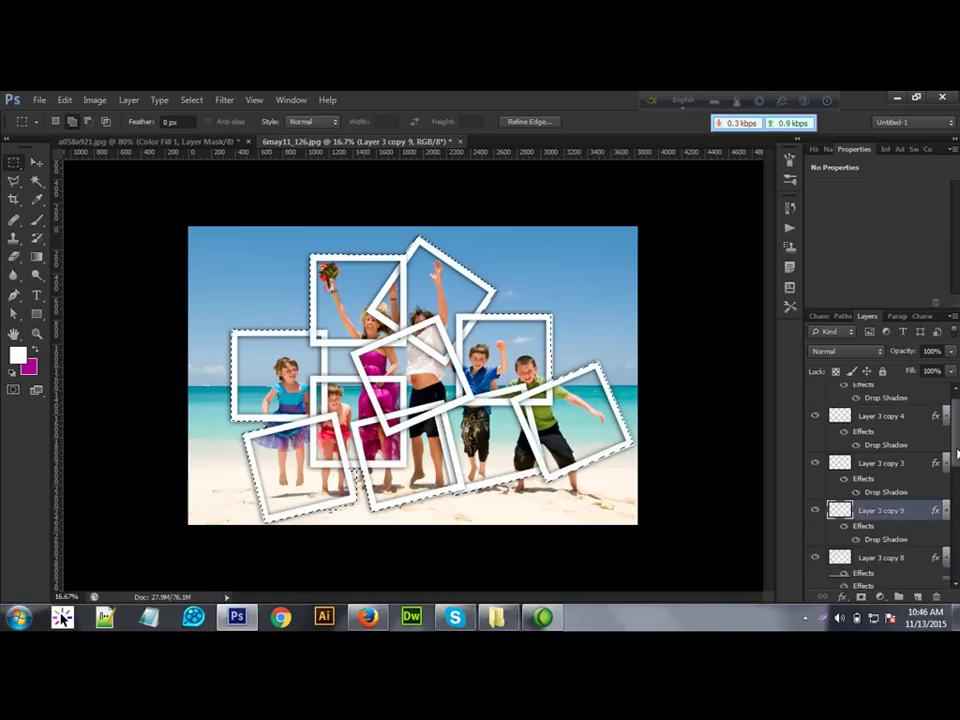
scroll(957, 453, down, 5)
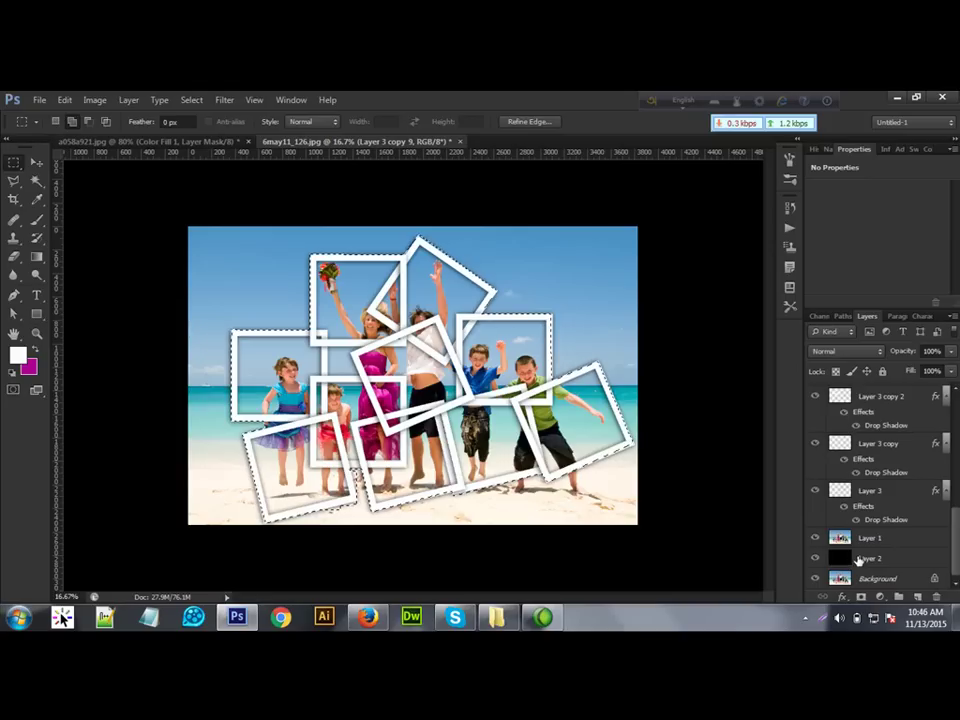
click(877, 538)
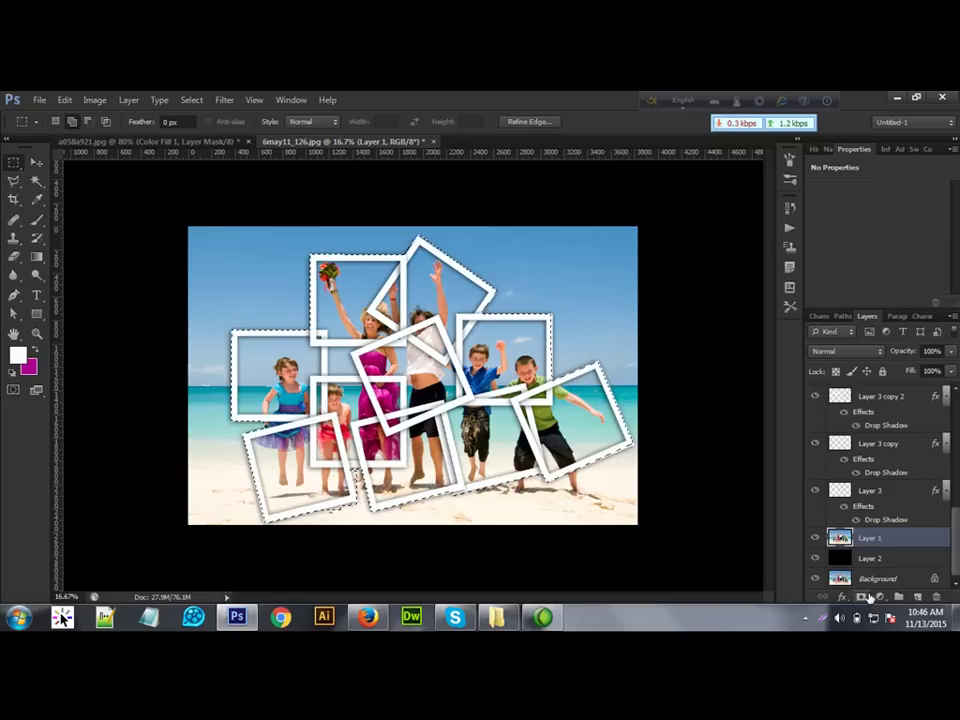
click(863, 597)
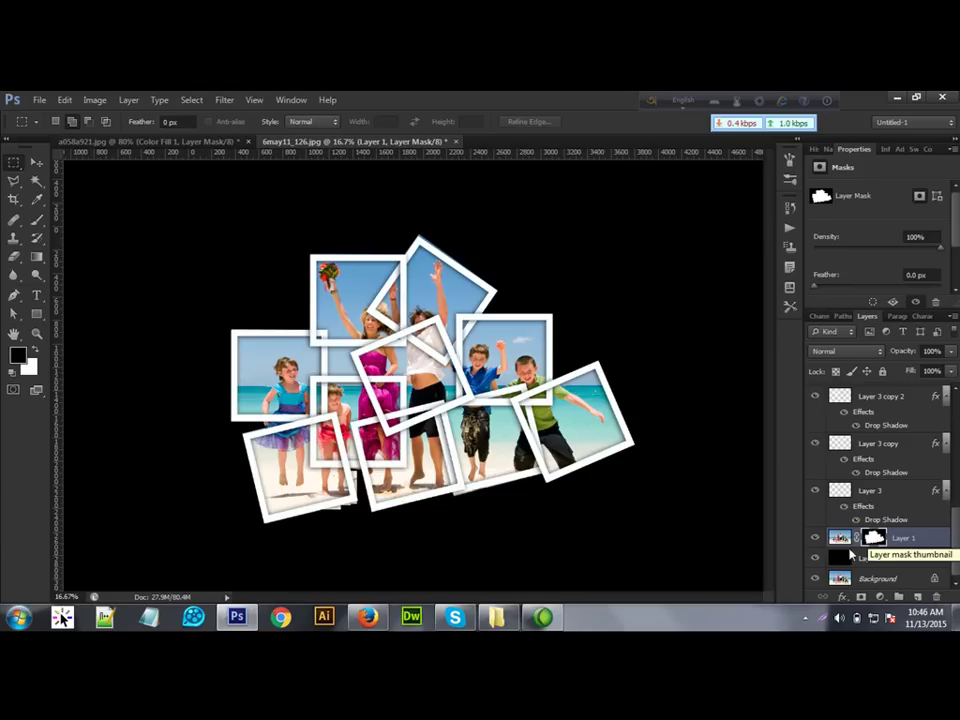
Select the photo area inside the woman's frame with the Rectangular Marquee tool.
key(v)
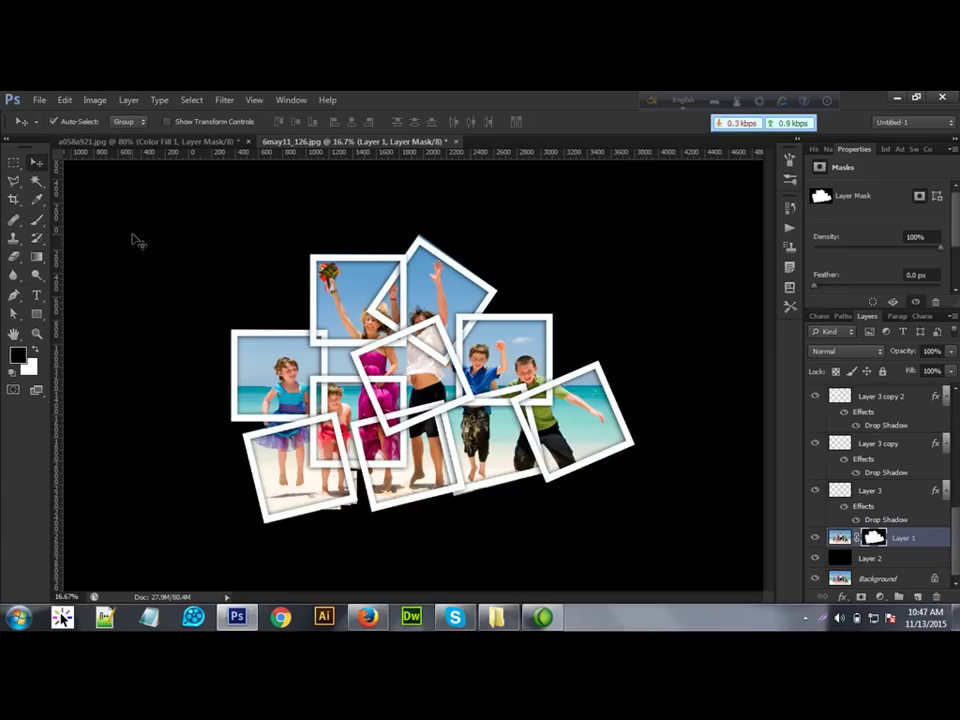
click(17, 182)
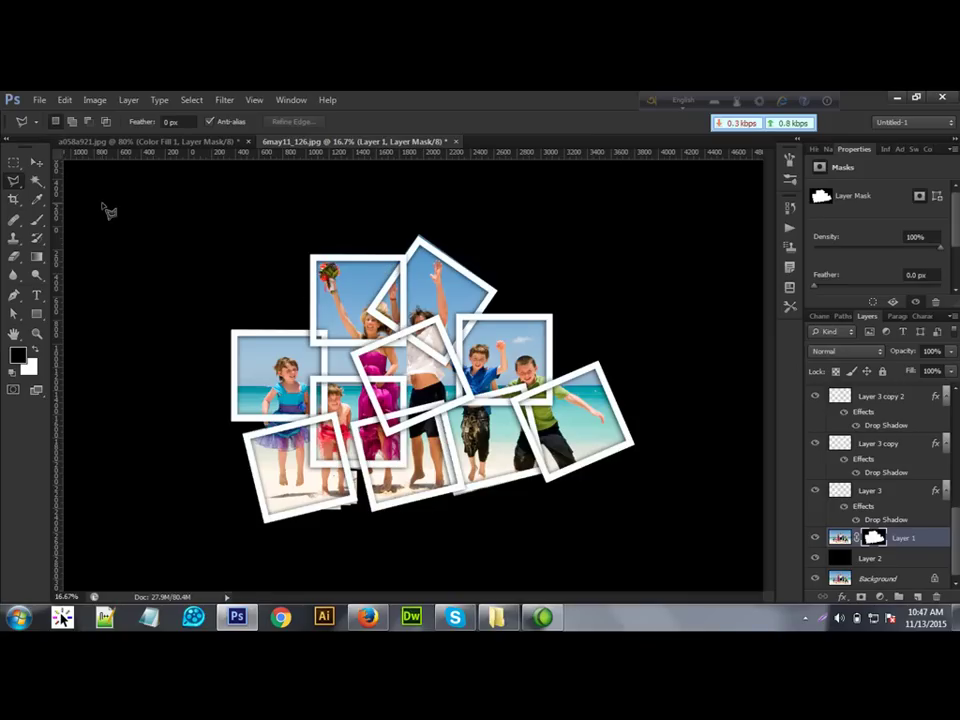
click(11, 164)
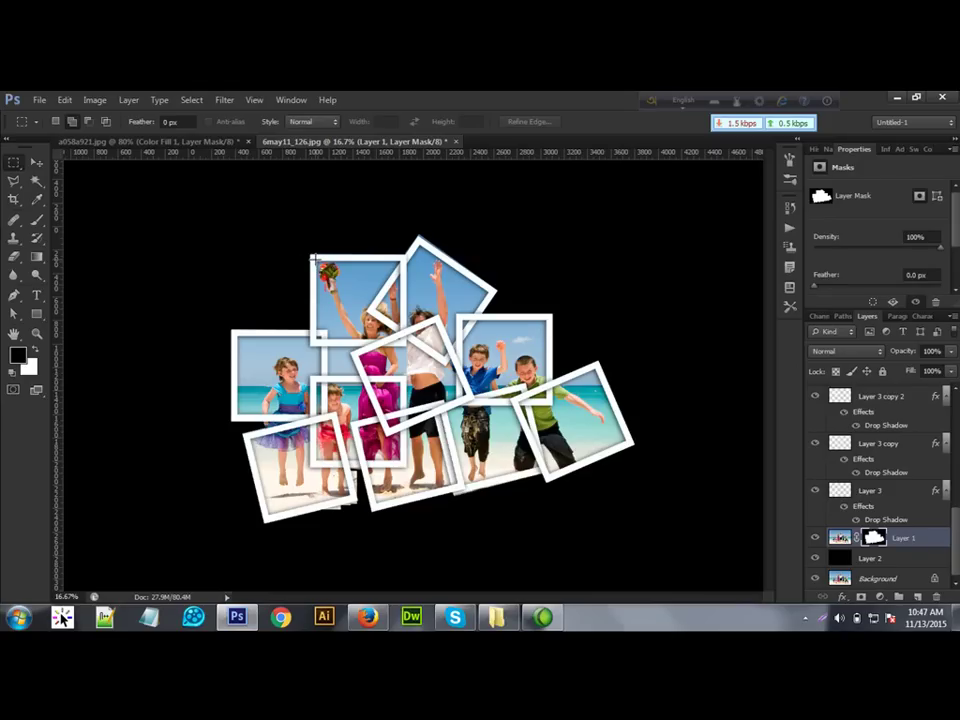
drag(316, 258, 404, 341)
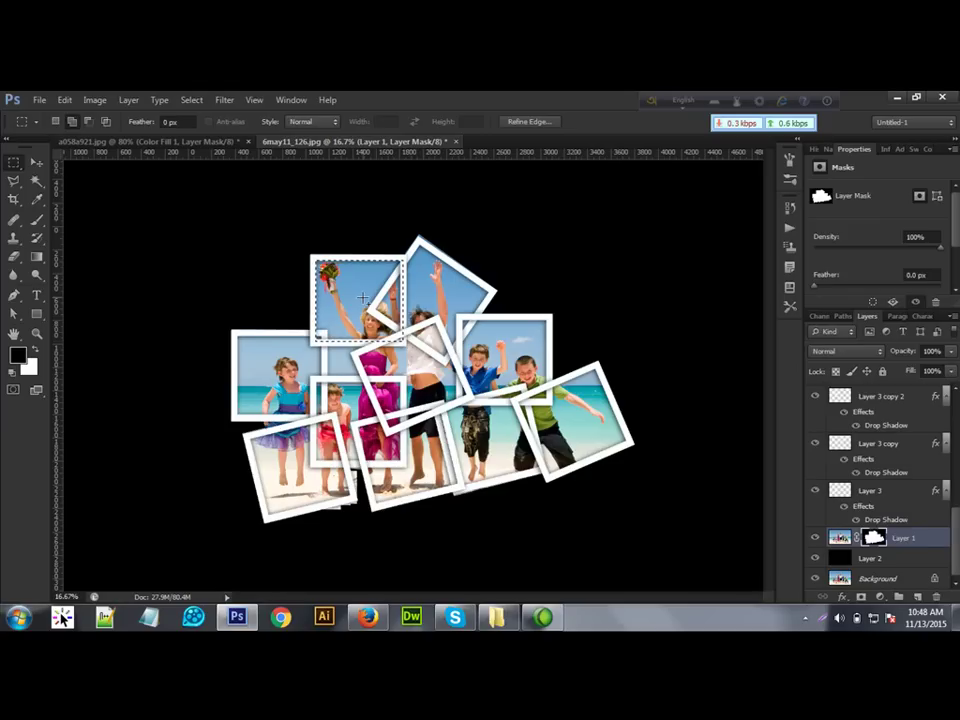
Delete the parts of the man's, the middle tilted and the blue-dressed girl's frames that overlap inside the woman's frame selection.
click(37, 164)
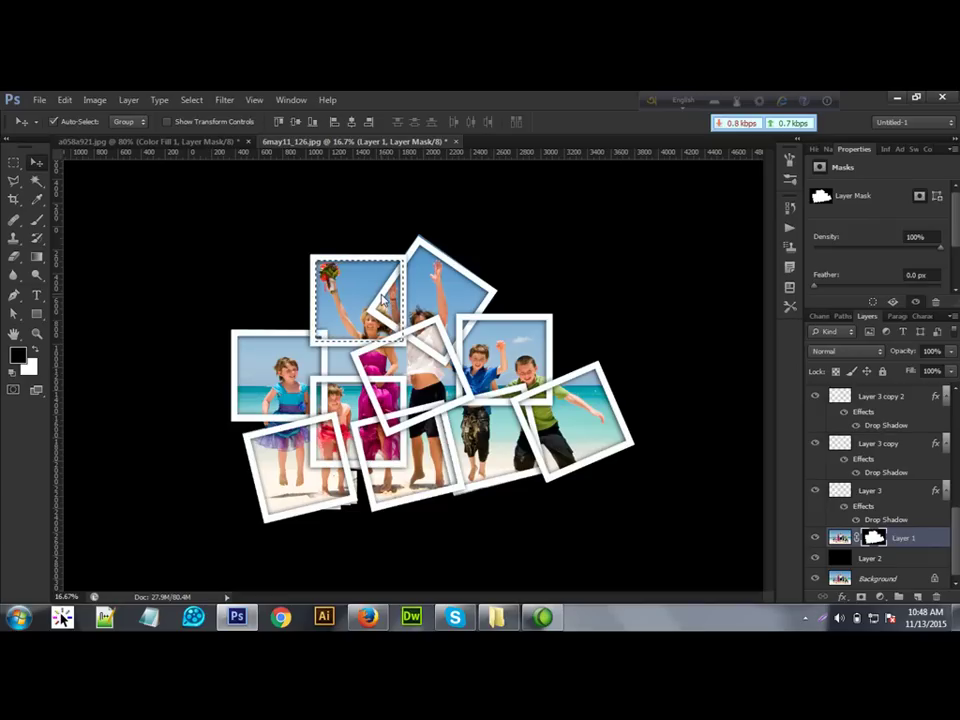
click(425, 257)
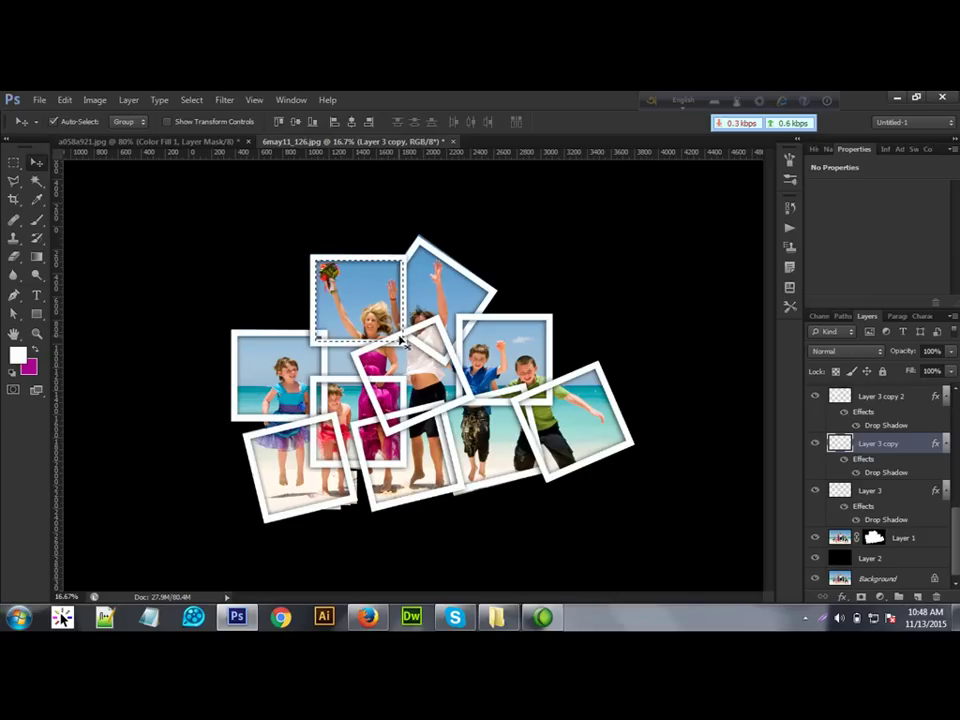
click(428, 333)
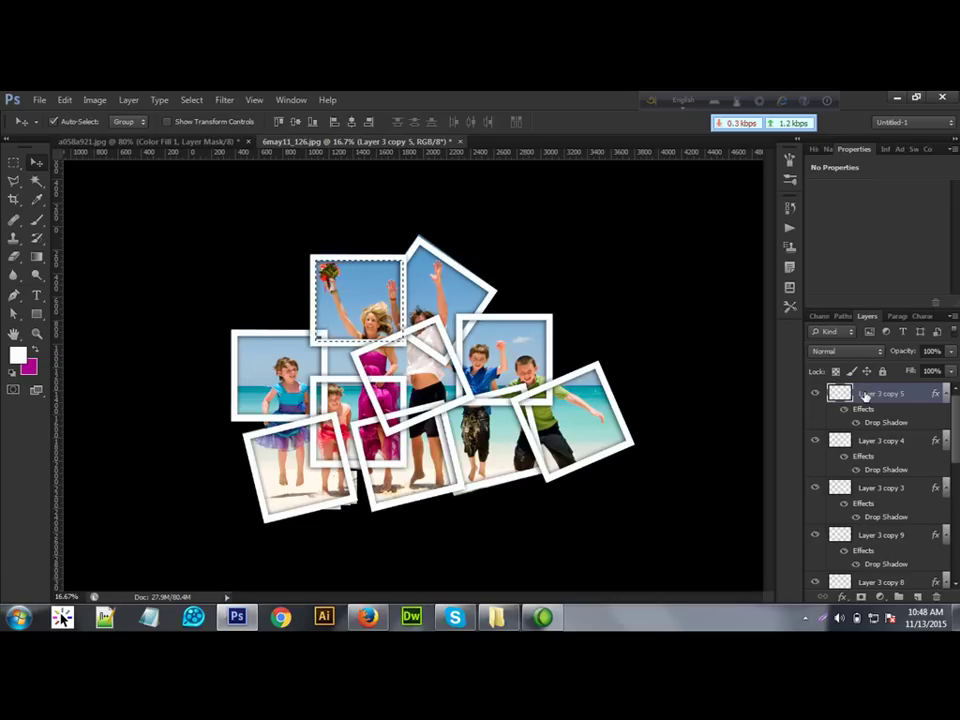
click(324, 362)
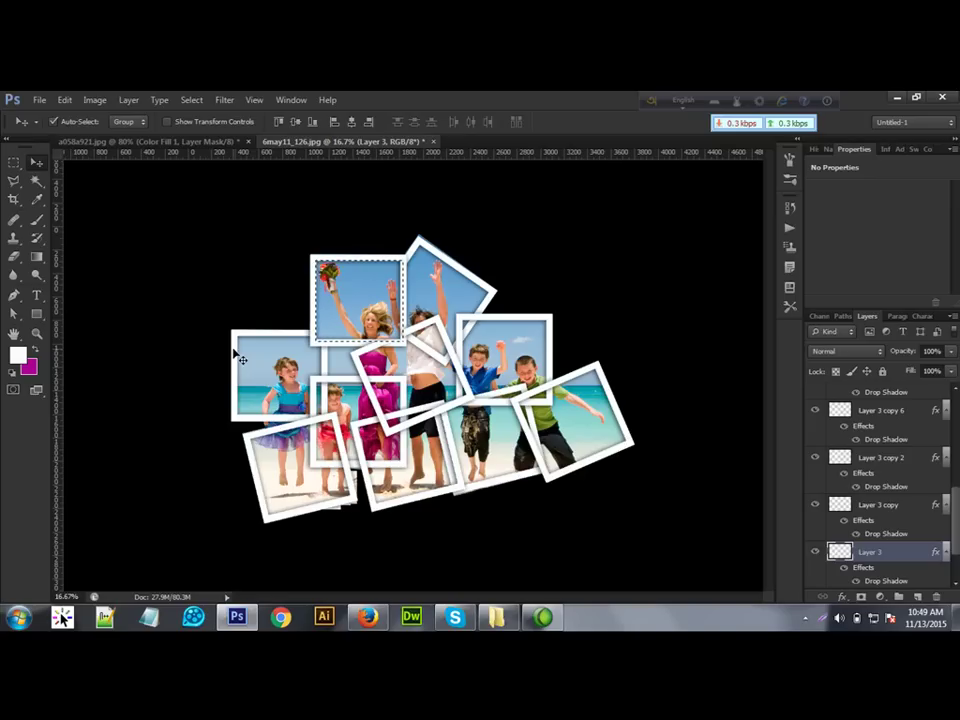
Clear the selection and bring the woman's frame layer to the top of the layer stack.
key(ctrl+d)
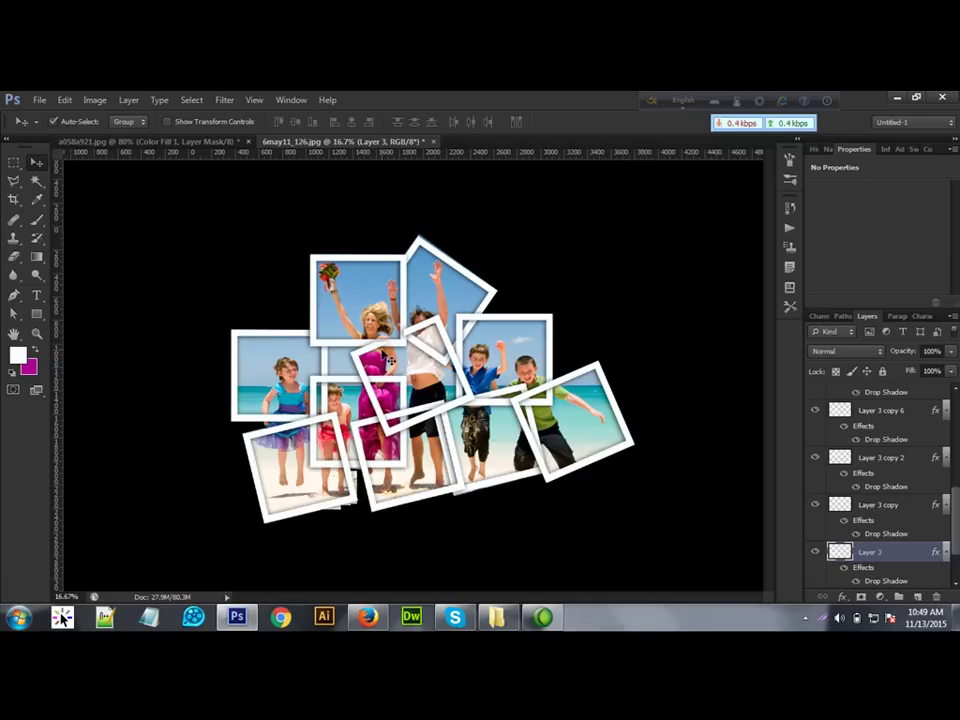
click(405, 315)
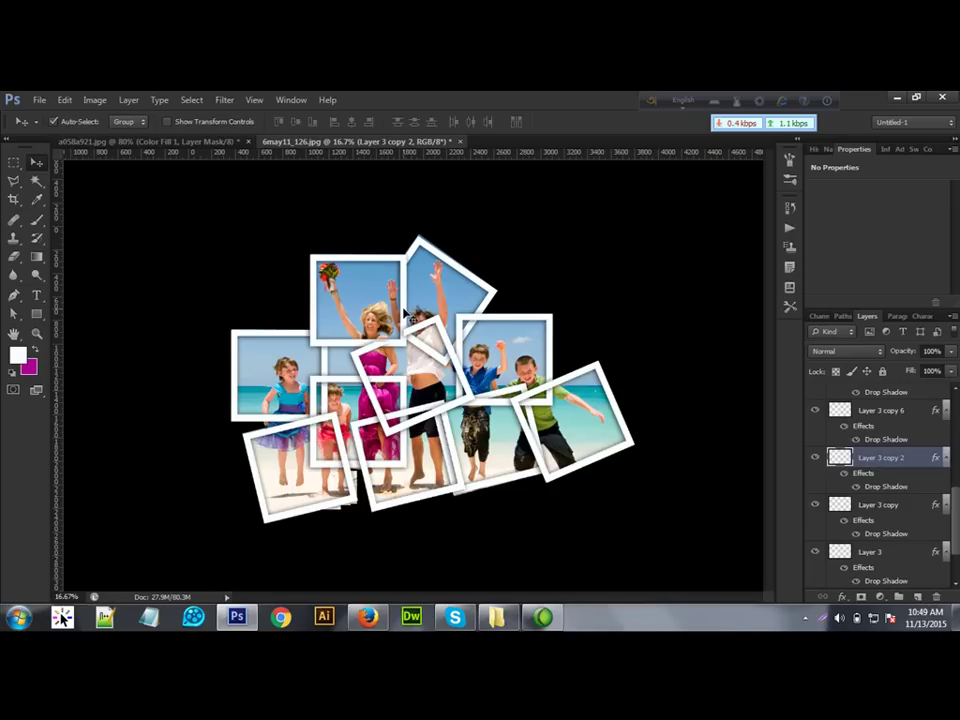
key(ctrl+shift+bracketright)
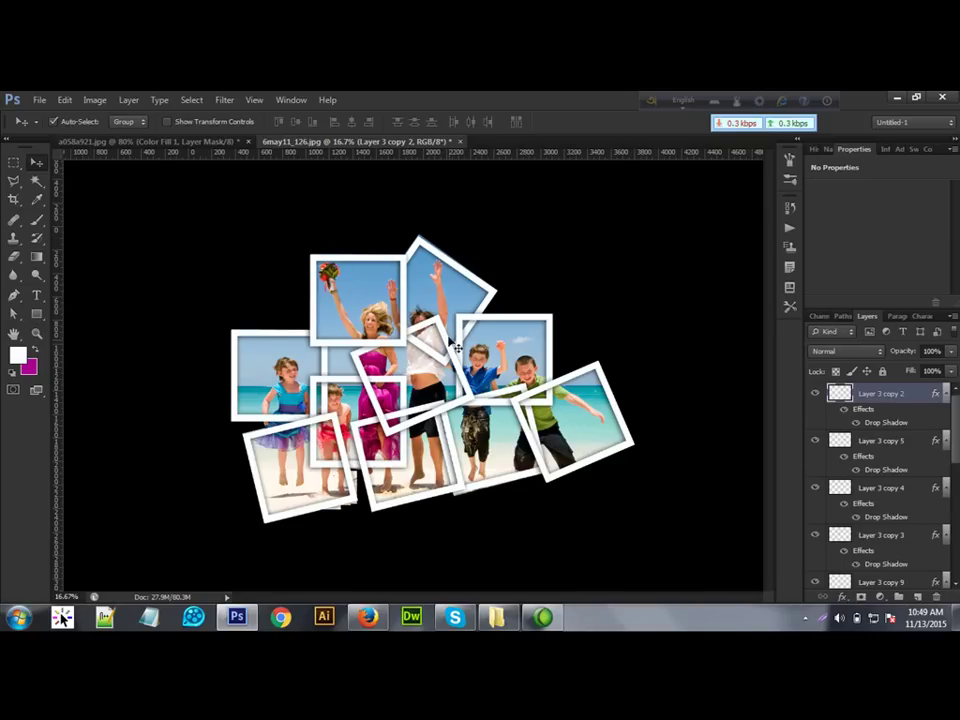
Select the area inside the man's tilted frame with the Polygonal Lasso tool, following its inner corners.
click(13, 183)
drag(8, 181, 60, 199)
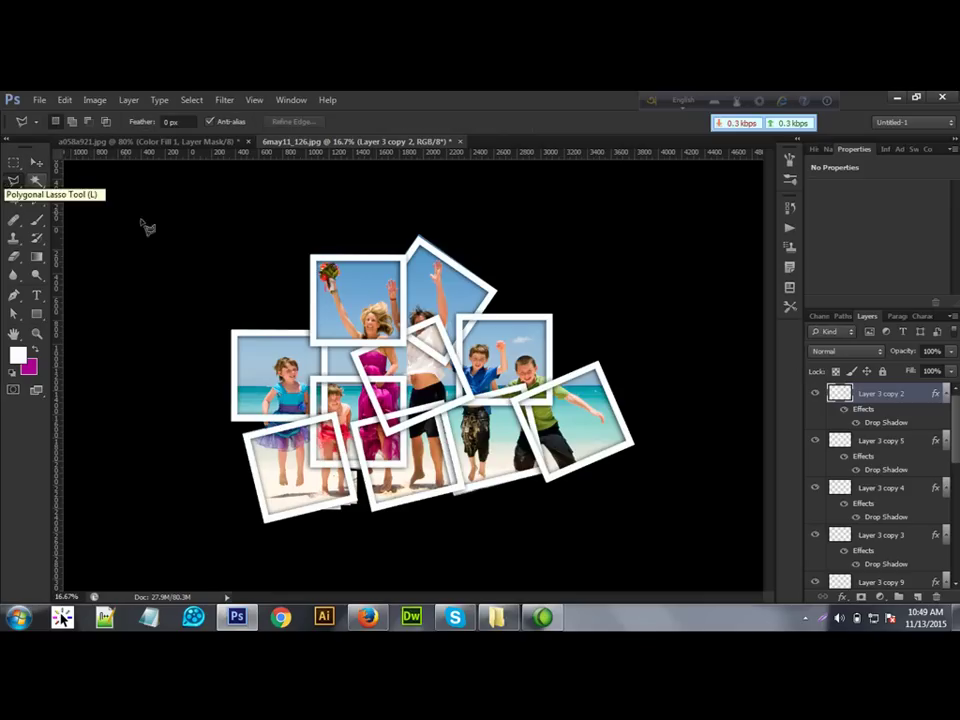
click(424, 250)
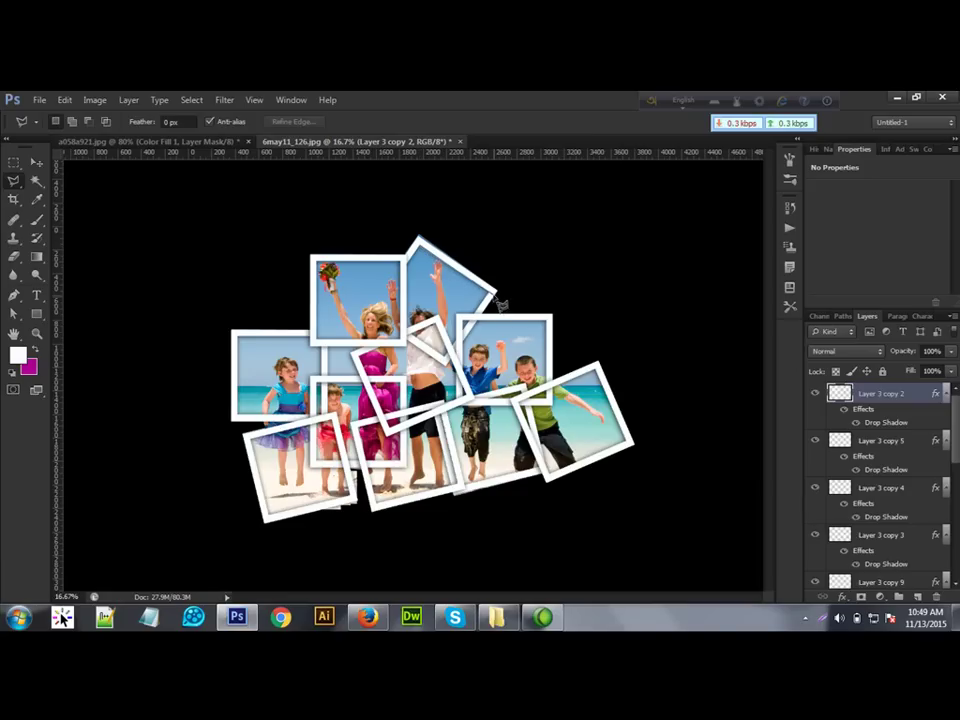
click(495, 298)
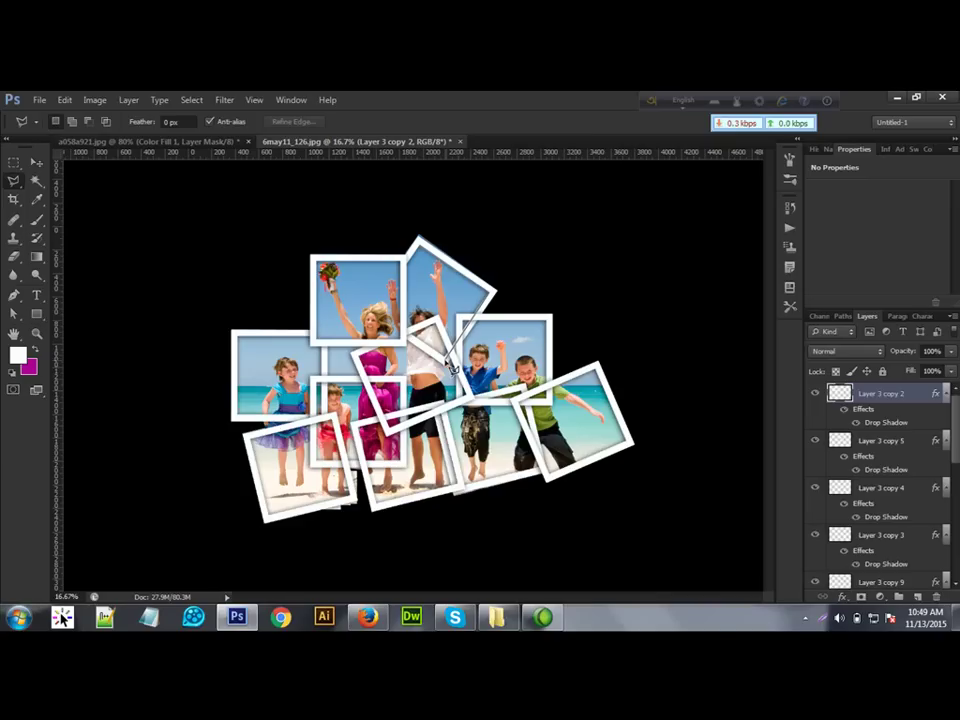
click(443, 360)
click(426, 254)
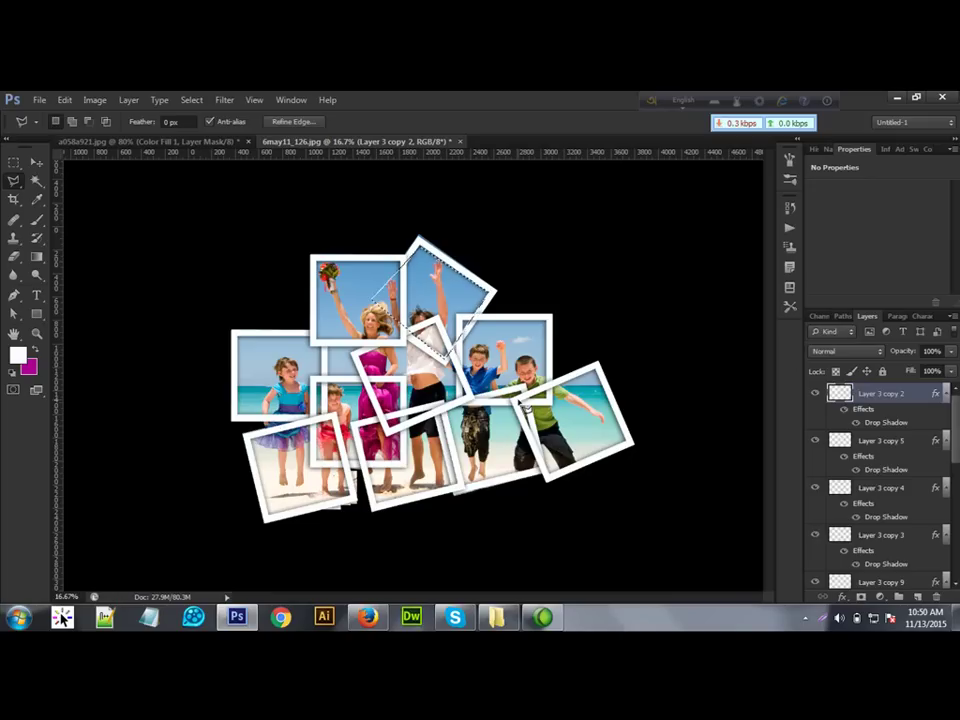
Delete the parts of the boys' frame and the middle tilted frame inside the man's frame selection, and clear the selection.
click(38, 163)
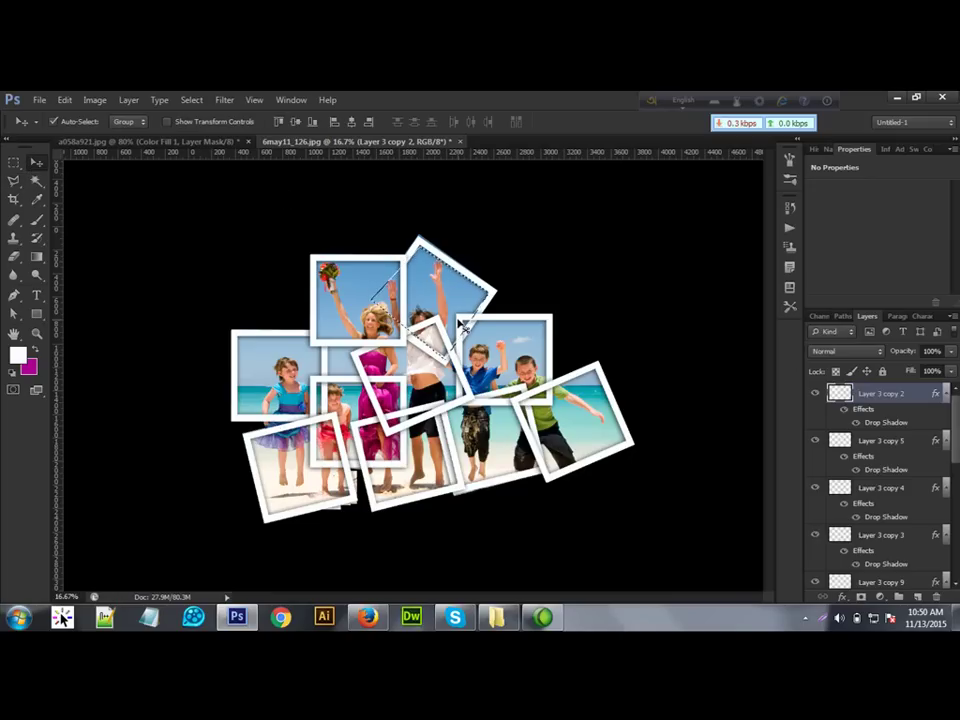
click(505, 327)
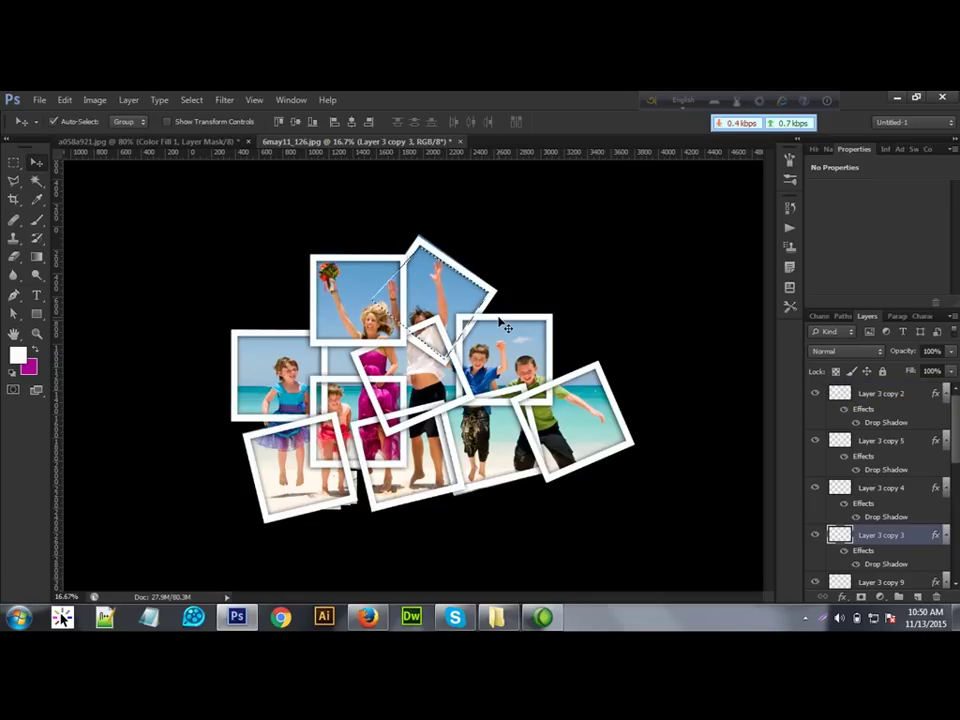
click(459, 377)
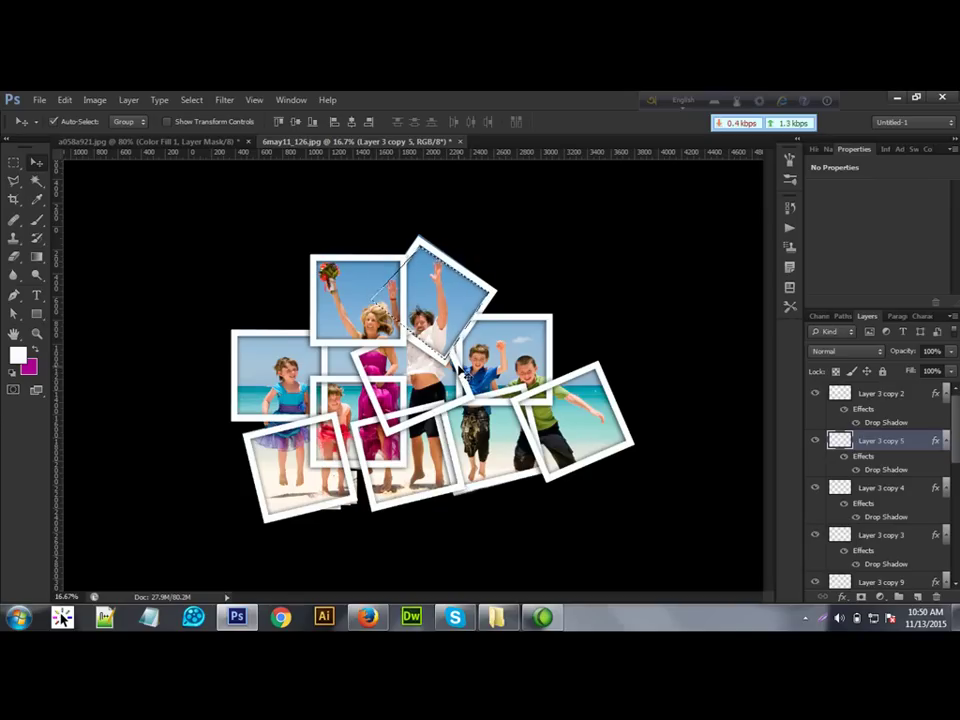
key(ctrl+d)
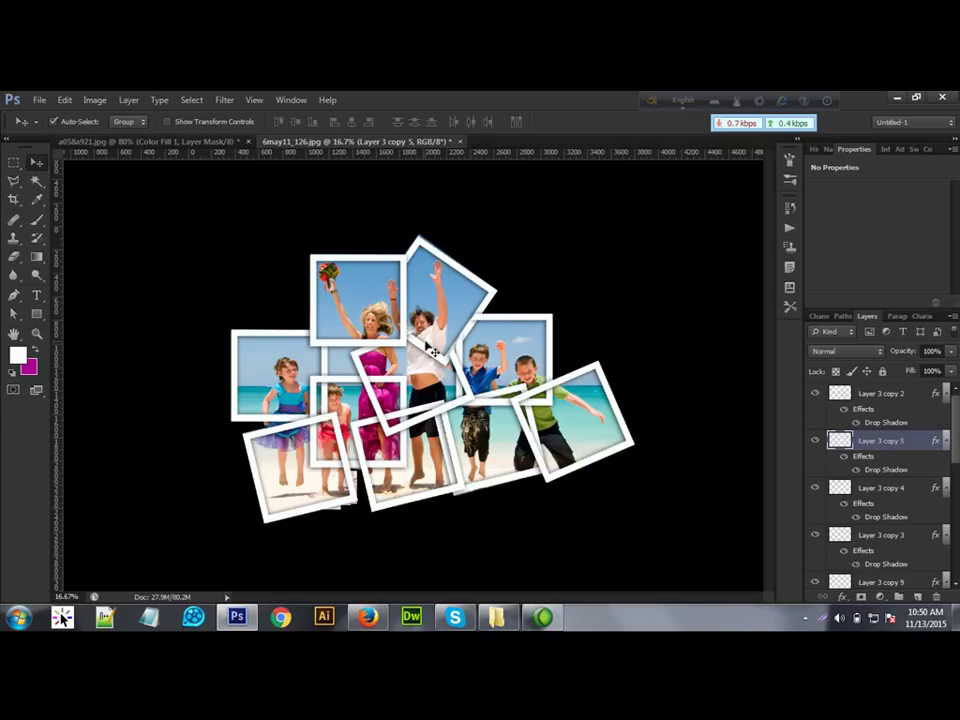
Raise the man's tilted frame layer in the layer stack to directly below the woman's frame layer.
click(497, 301)
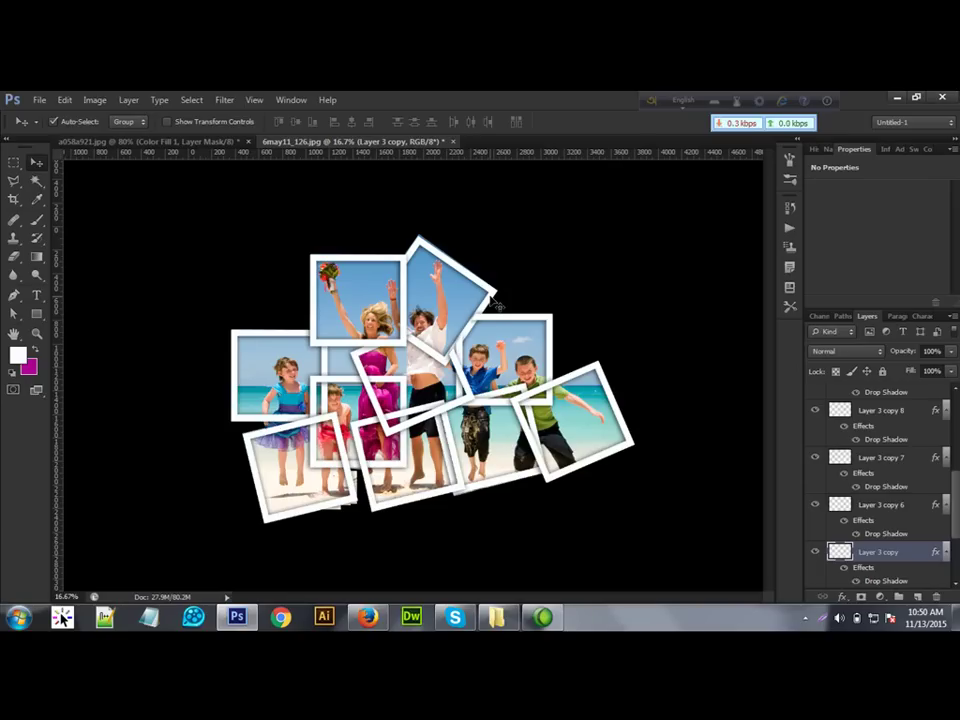
key(ctrl+bracketright)
key(ctrl+bracketright)
key(ctrl+bracketright)
key(ctrl+bracketright)
key(ctrl+bracketright)
key(ctrl+bracketright)
key(ctrl+bracketright)
key(ctrl+bracketright)
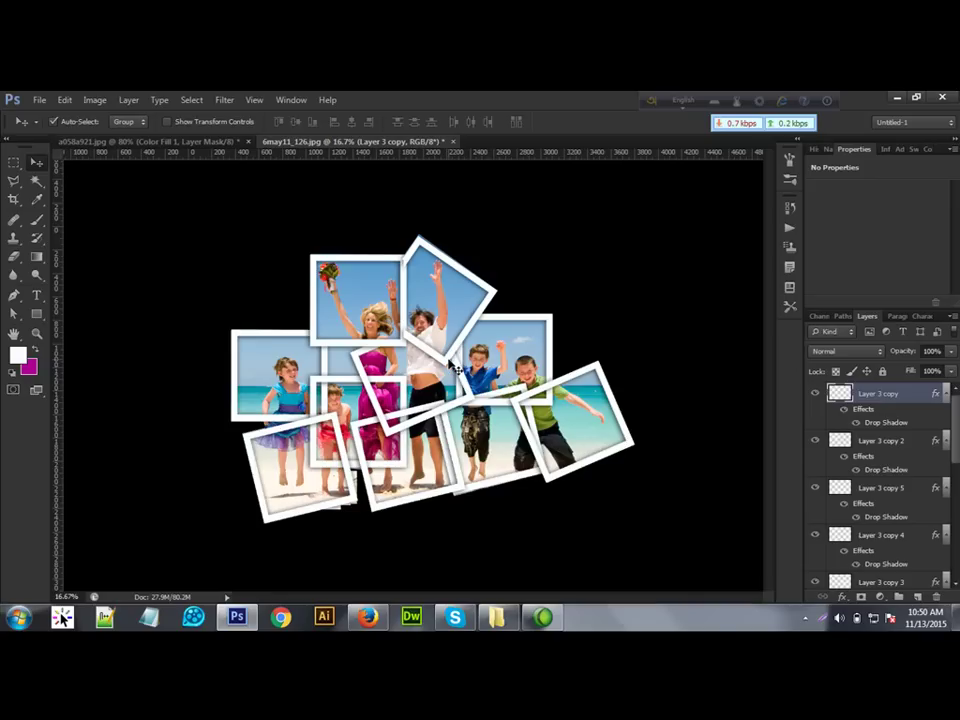
key(ctrl+bracketleft)
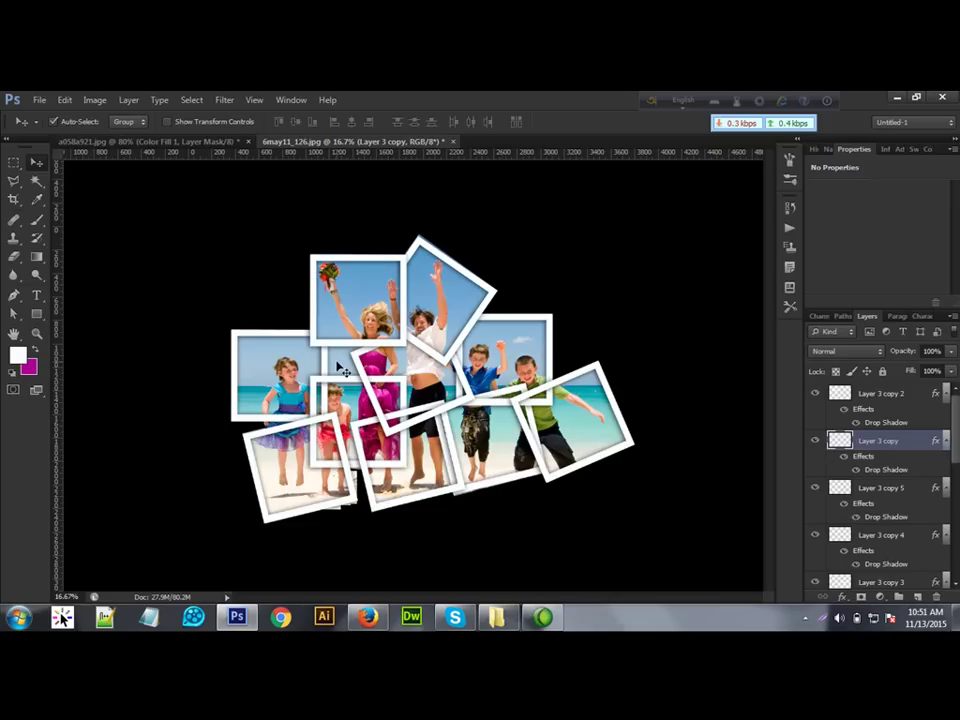
Select the photo area inside the two boys' frame with the Rectangular Marquee tool.
click(560, 366)
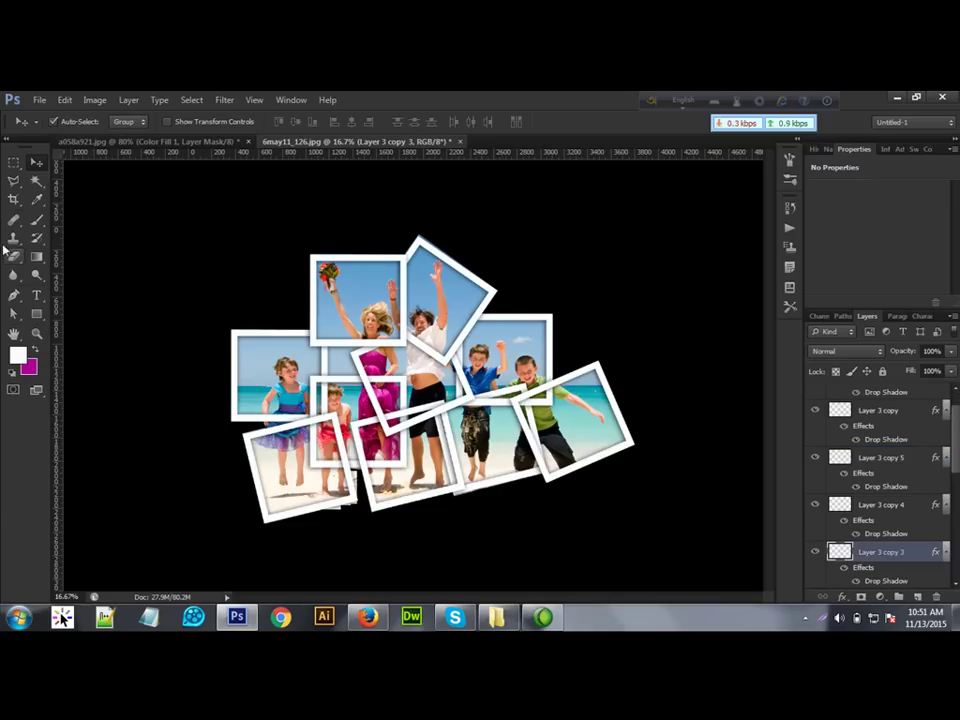
click(14, 163)
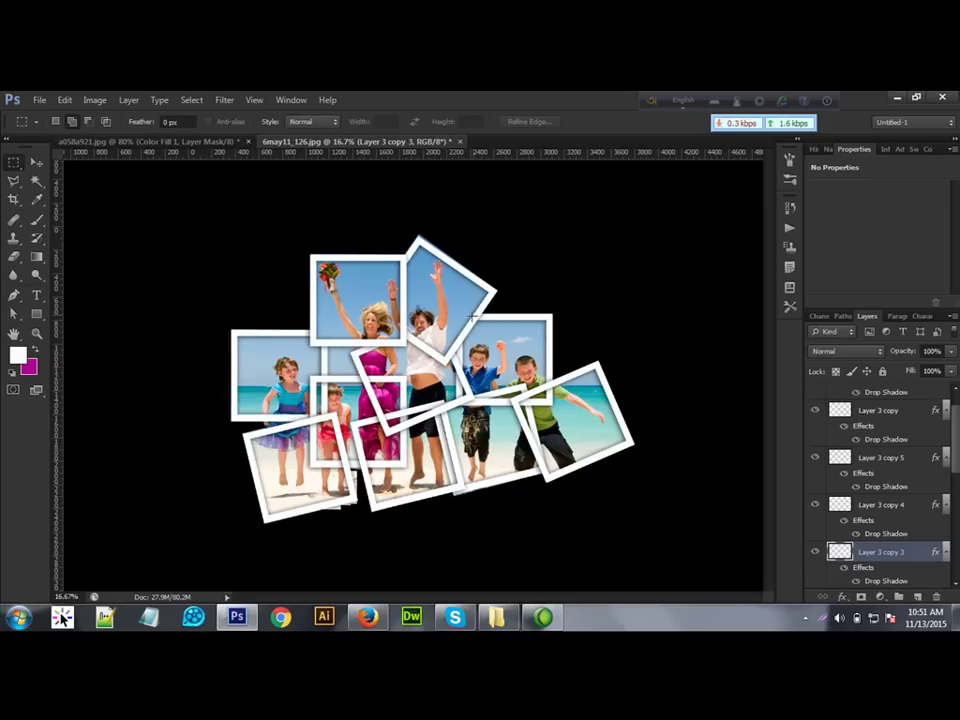
drag(548, 318, 457, 400)
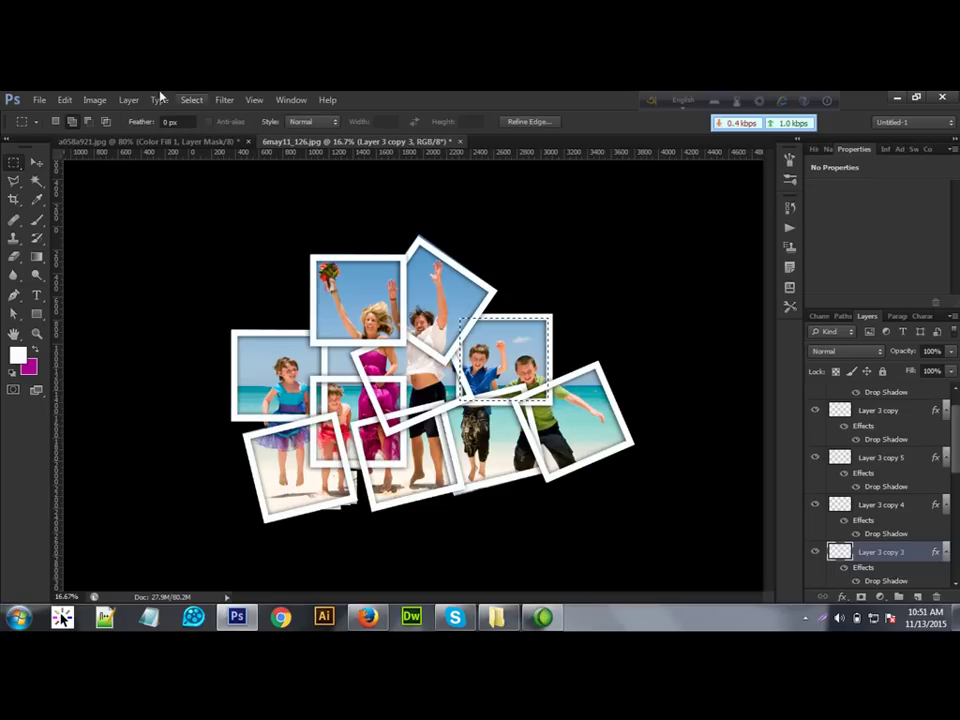
Delete the parts of the green-shirted boy's tilted frame and neighbouring frames that overlap inside the boys' frame, and clear the selection.
click(34, 164)
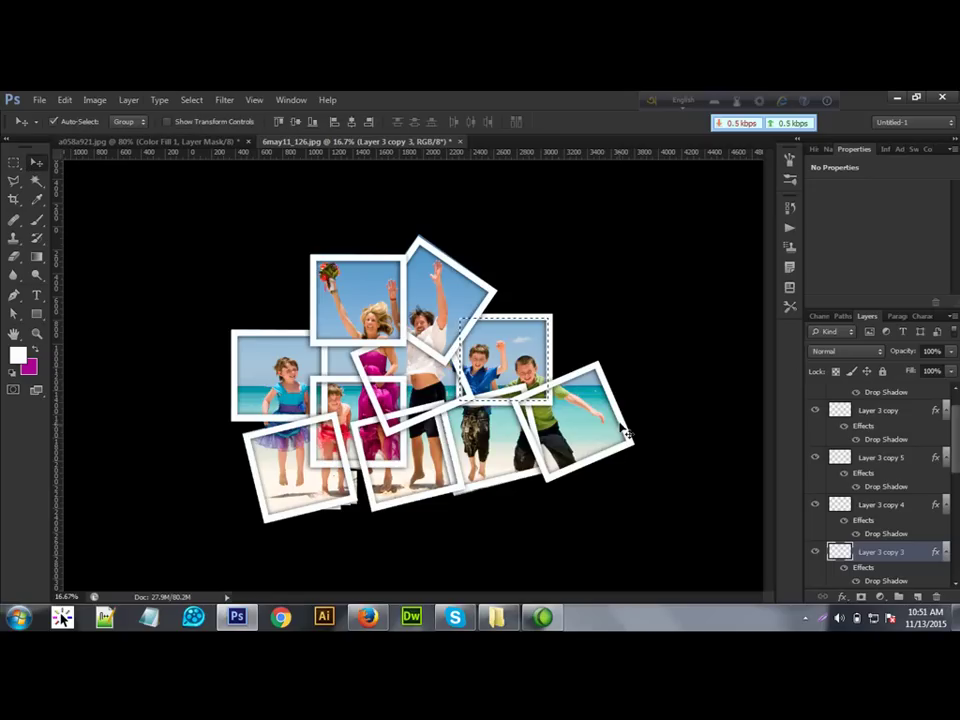
click(578, 377)
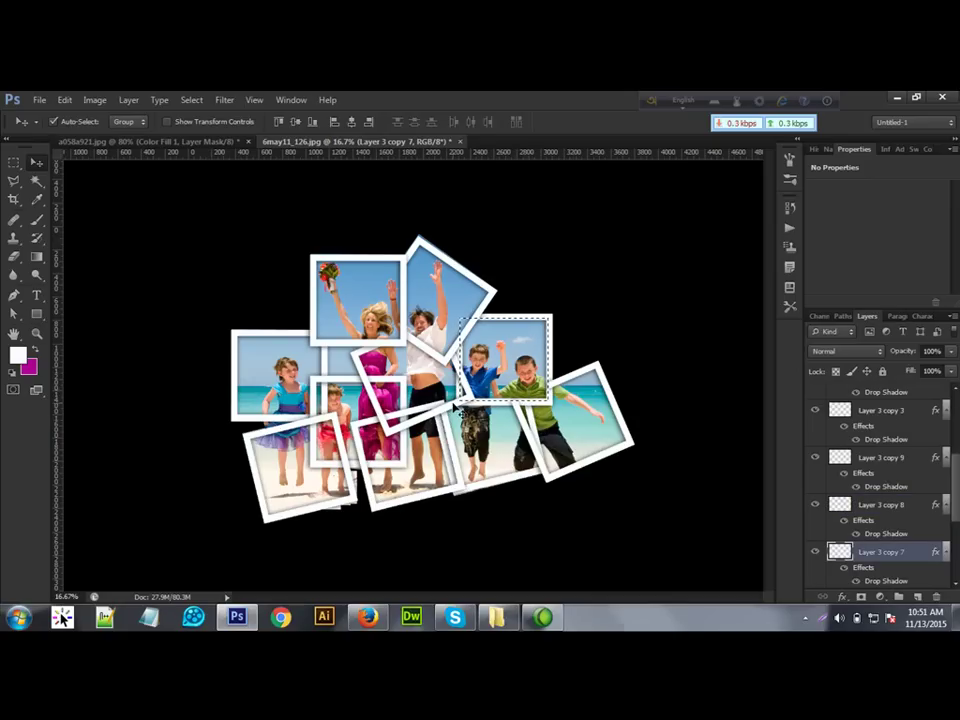
click(456, 405)
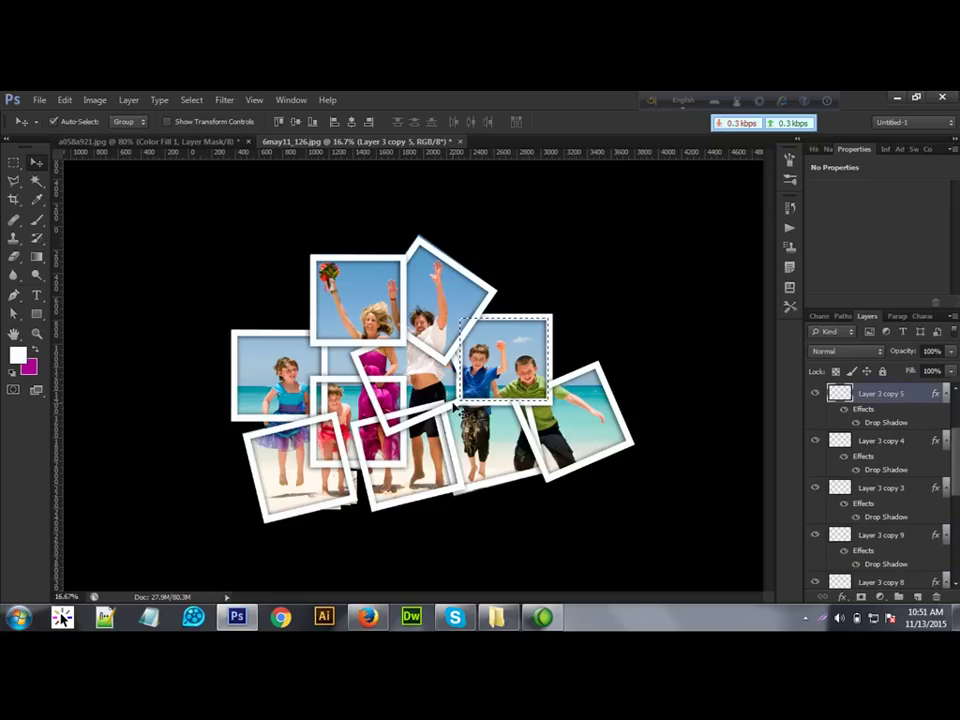
key(ctrl+d)
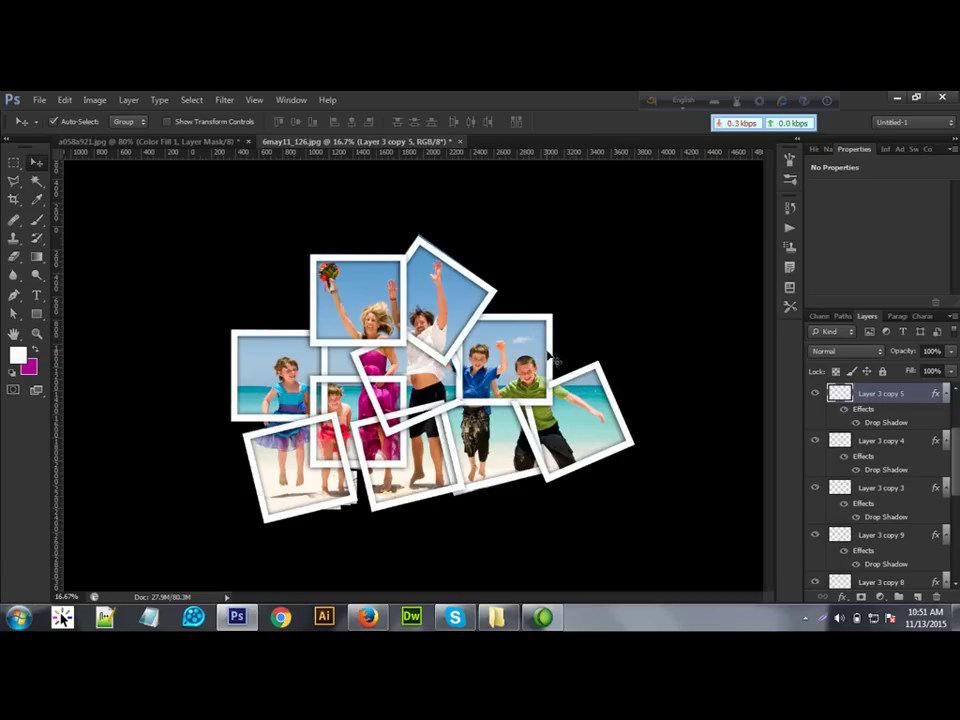
Raise the two boys' frame layer above the middle tilted frame's layer.
click(416, 270)
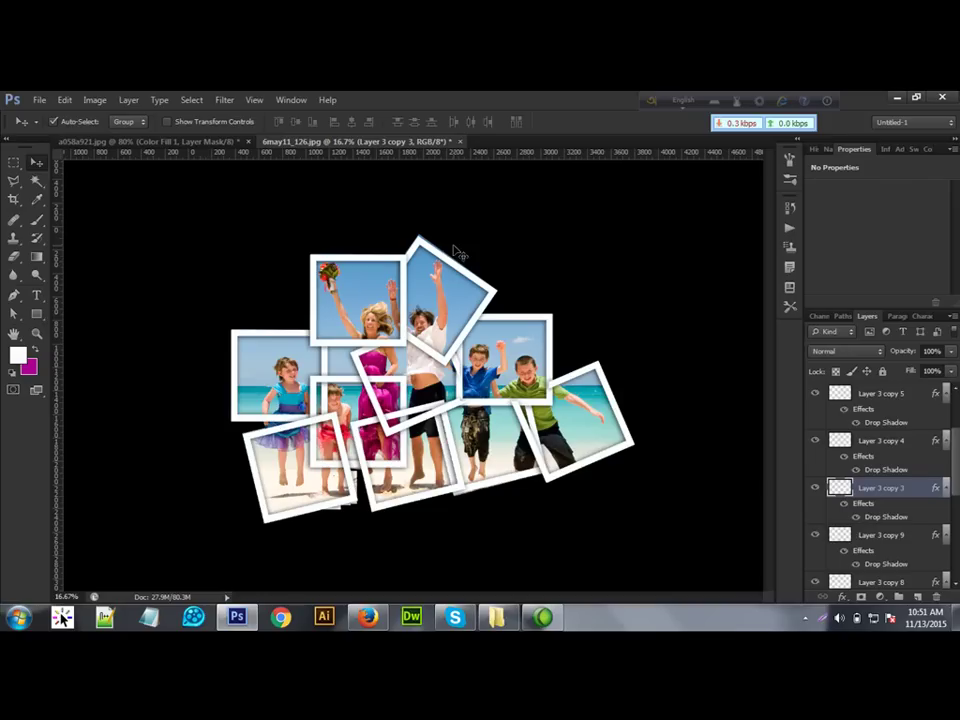
key(ctrl+bracketright)
key(ctrl+bracketright)
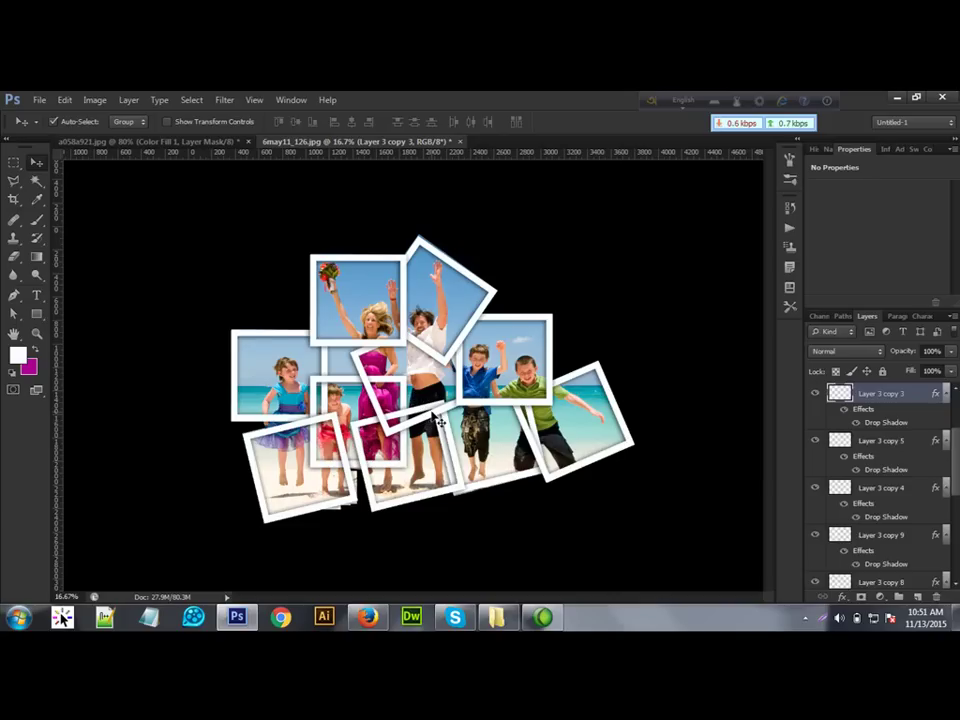
Select the area inside the middle tilted frame with the Polygonal Lasso tool, following its corners.
click(11, 183)
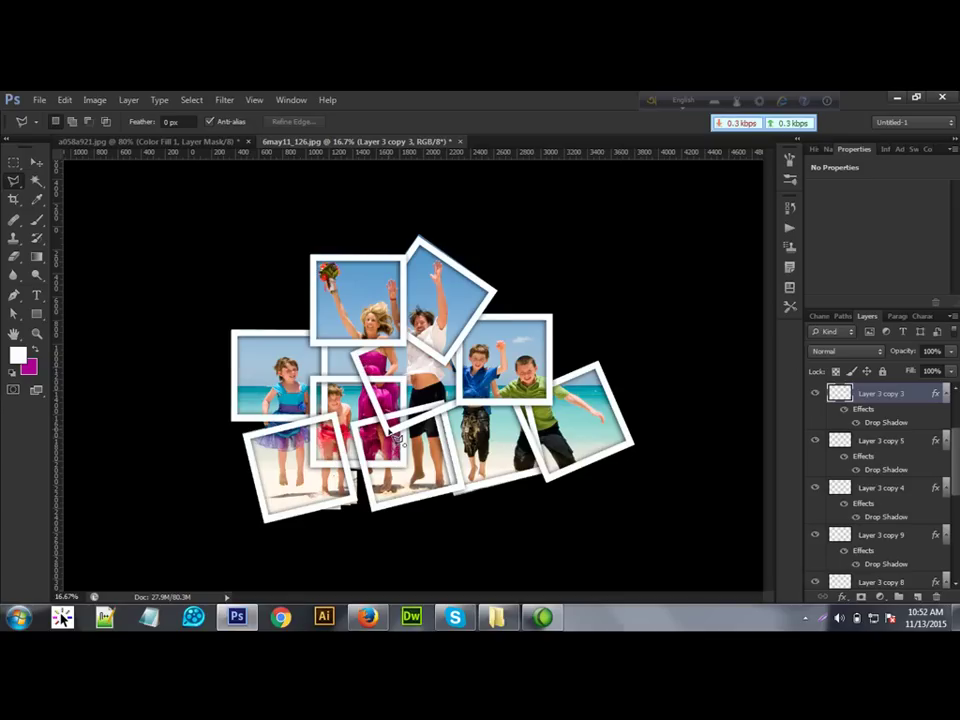
click(469, 392)
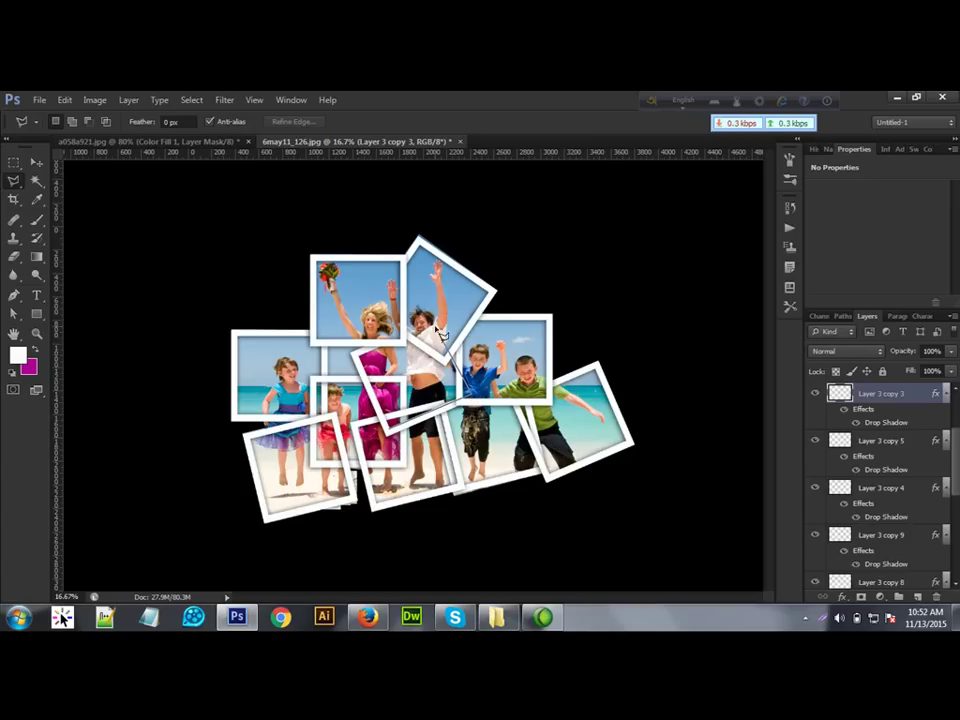
click(436, 325)
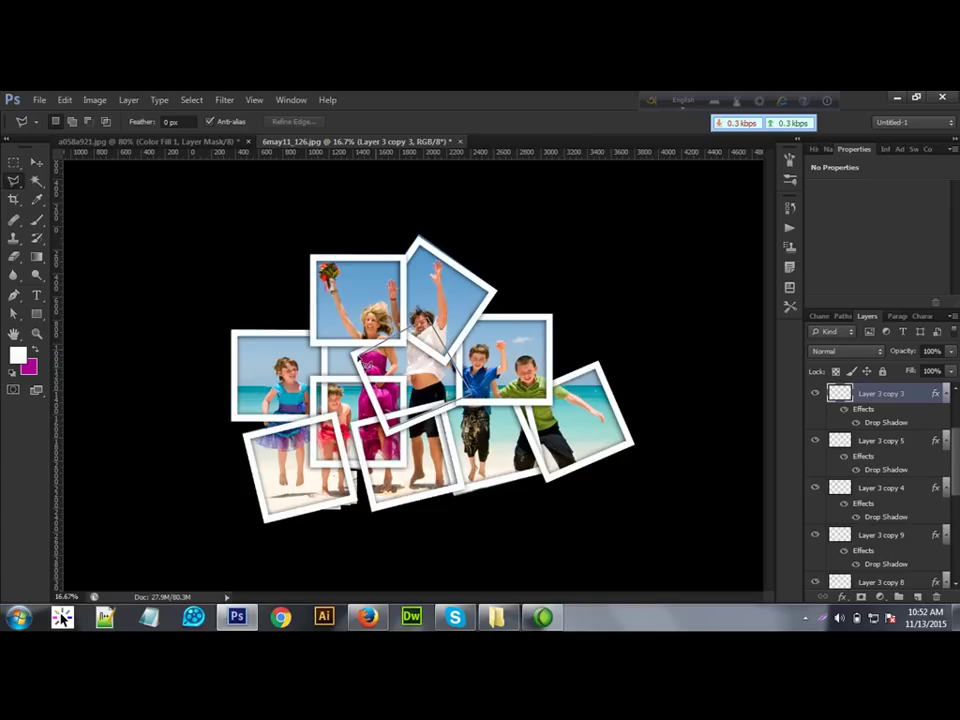
click(360, 359)
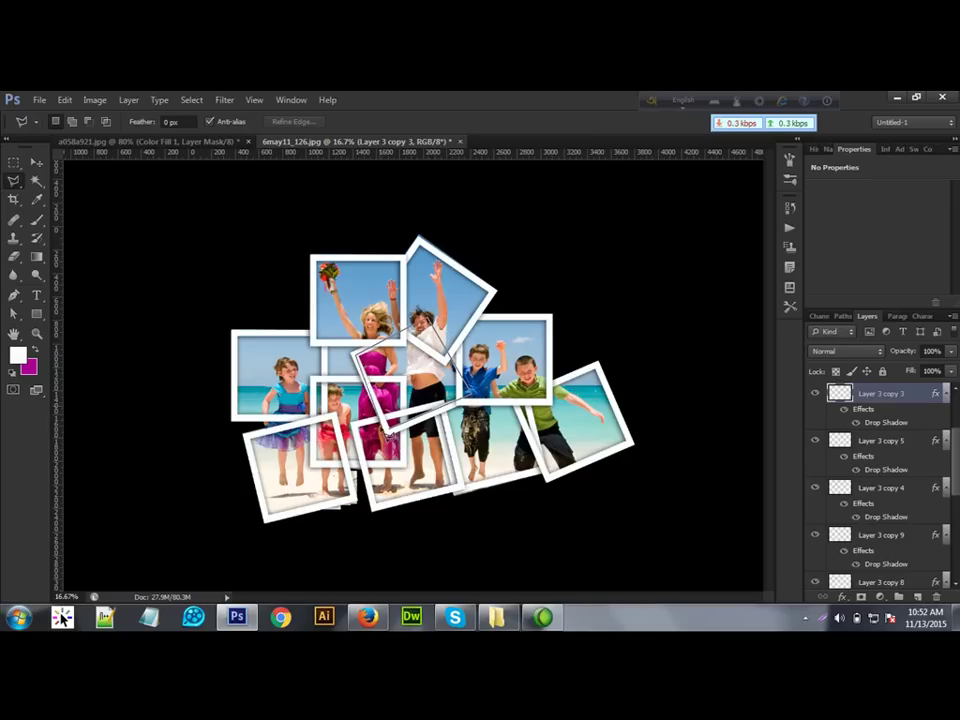
double_click(396, 437)
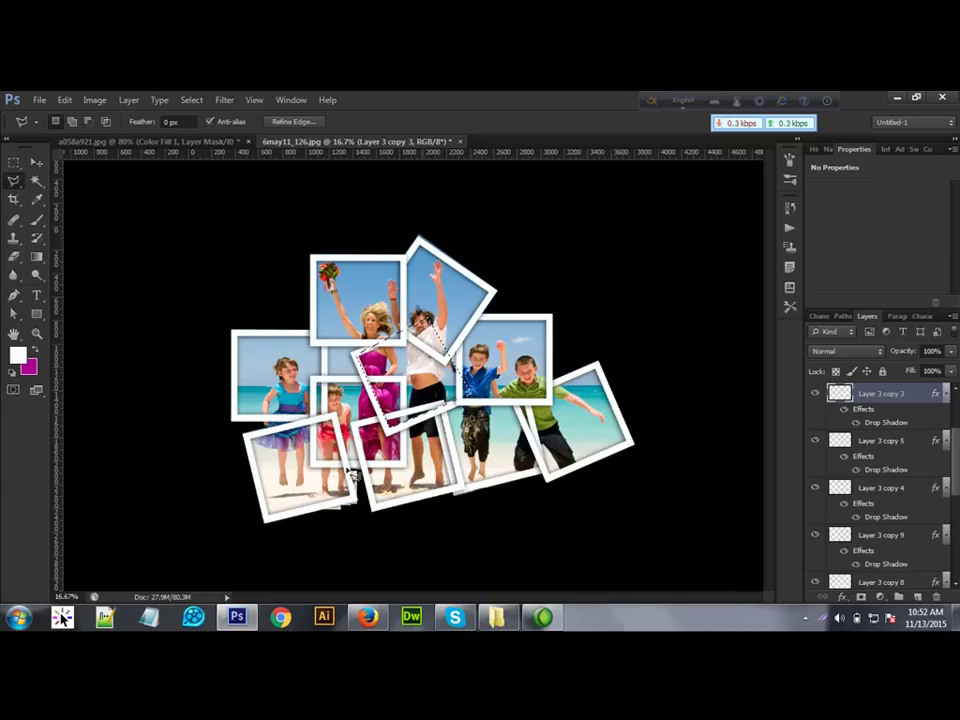
Delete the remaining overlapping frame parts inside the middle tilted frame and the lower frames, and clear the selection.
key(v)
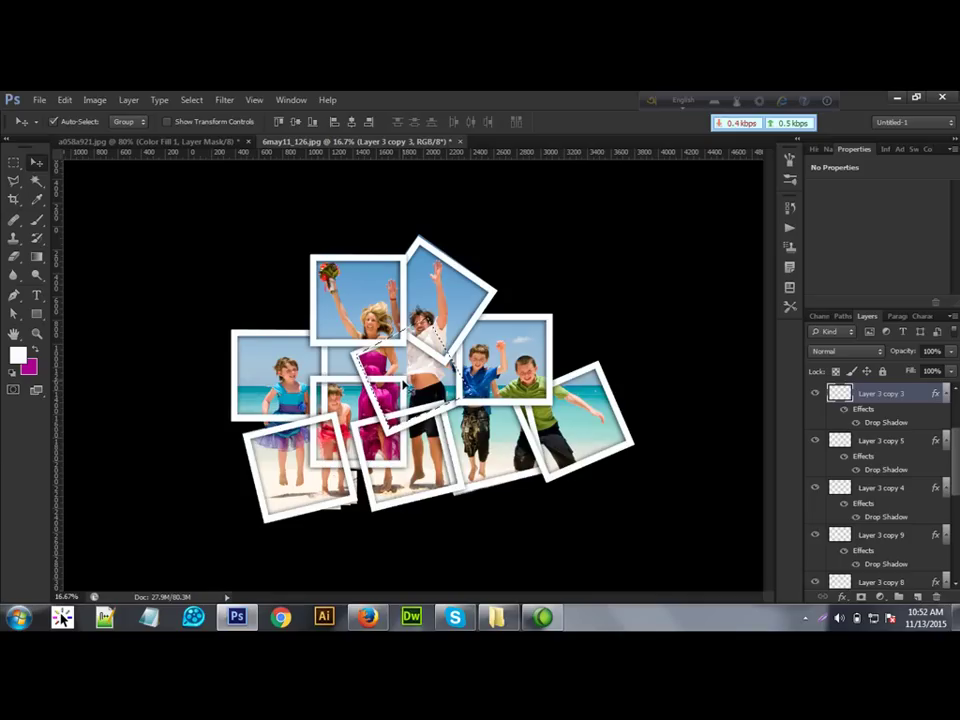
click(350, 384)
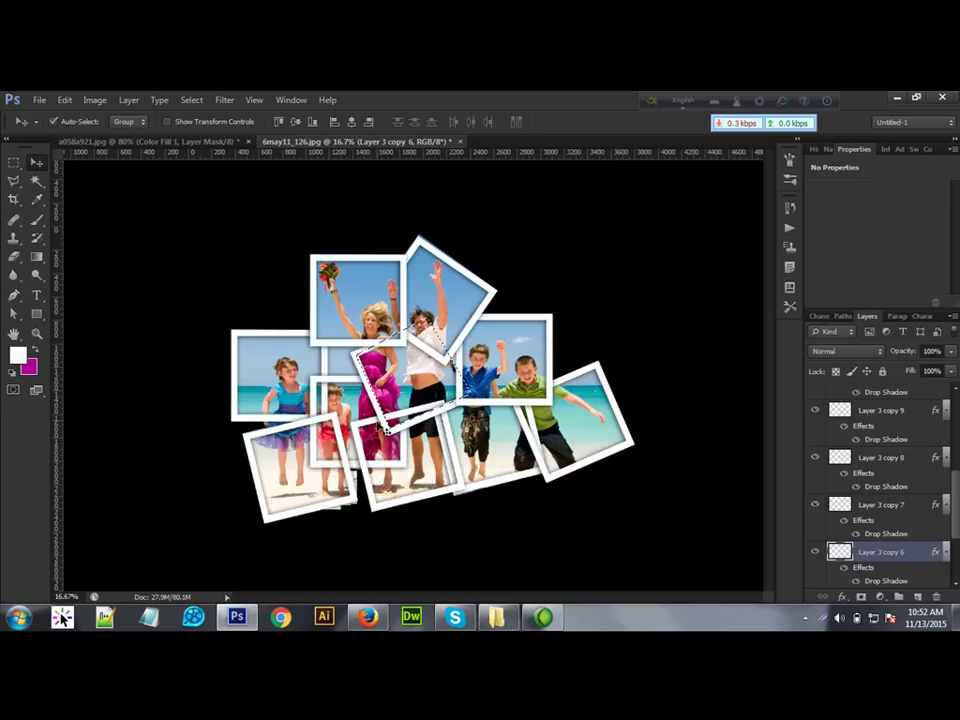
click(373, 427)
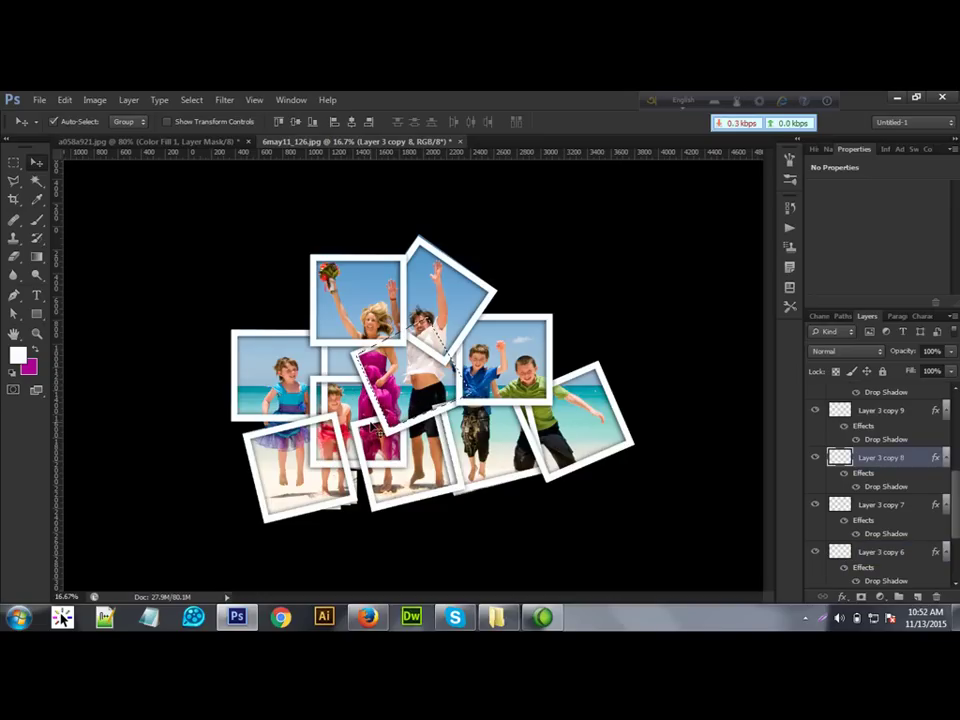
click(447, 443)
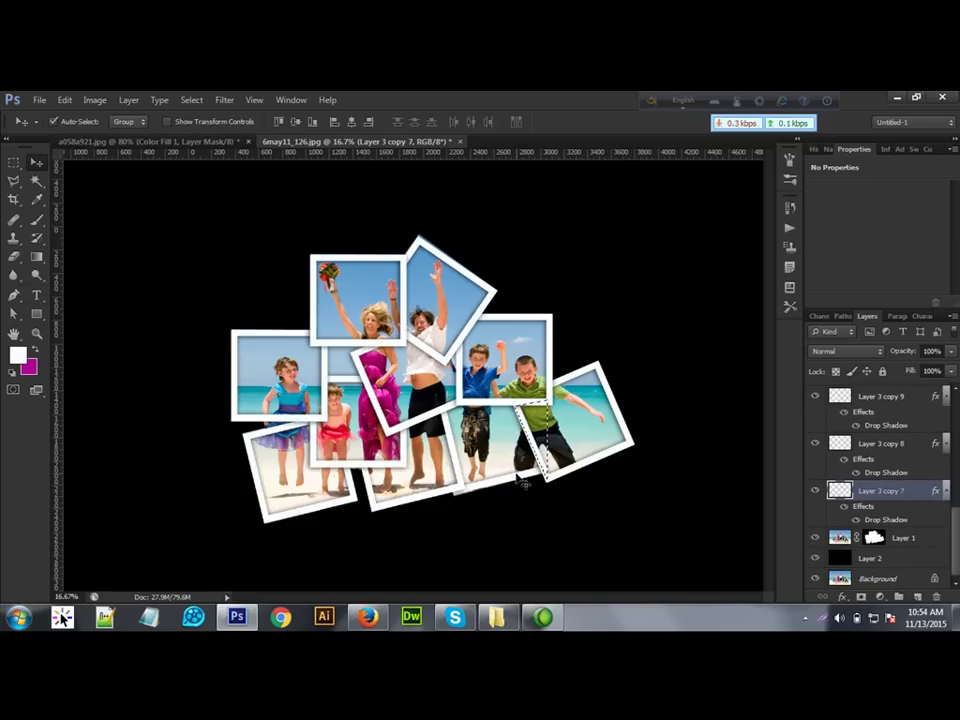
key(ctrl+d)
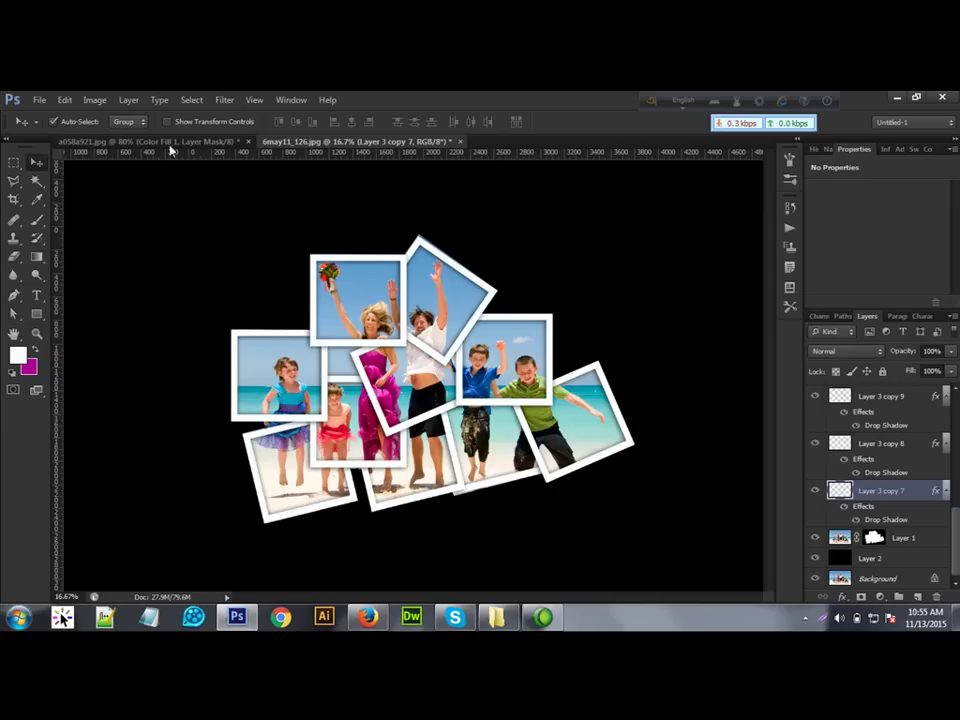
Switch to the a058a921.jpg document and hide its pink Color Fill 1 layer.
click(90, 145)
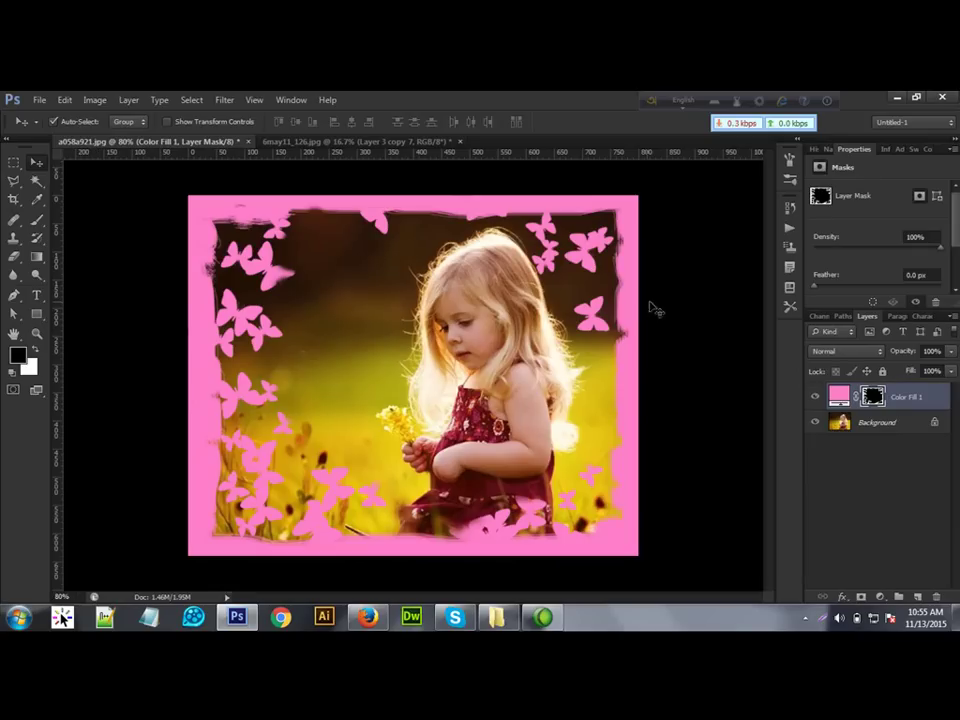
click(813, 399)
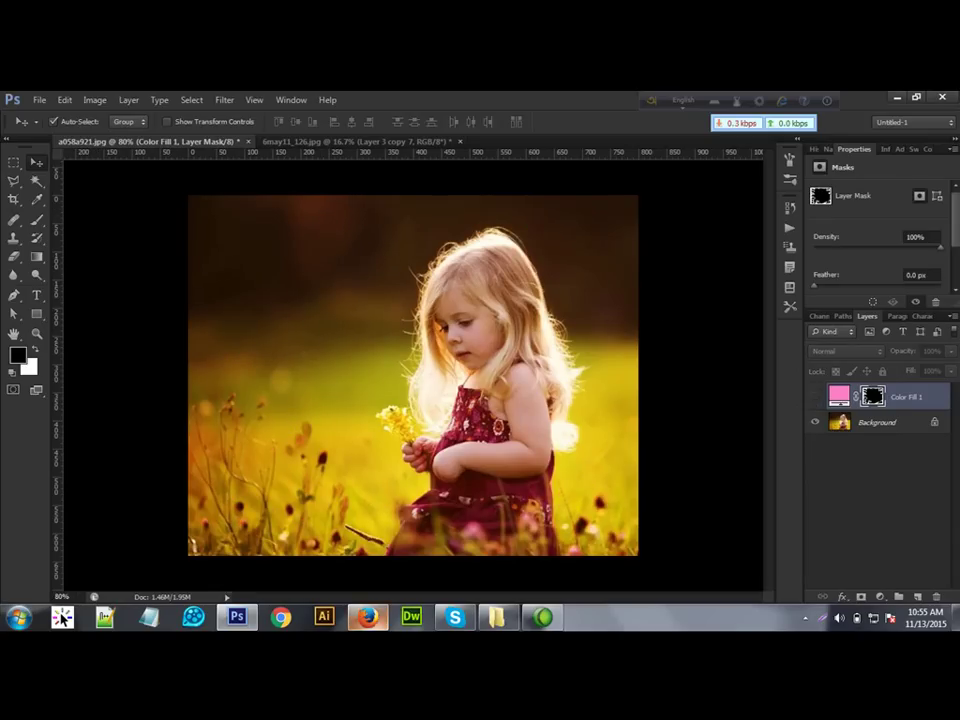
Switch to Firefox, close the open image preview, and search Google Images for "photo frame template png".
click(369, 617)
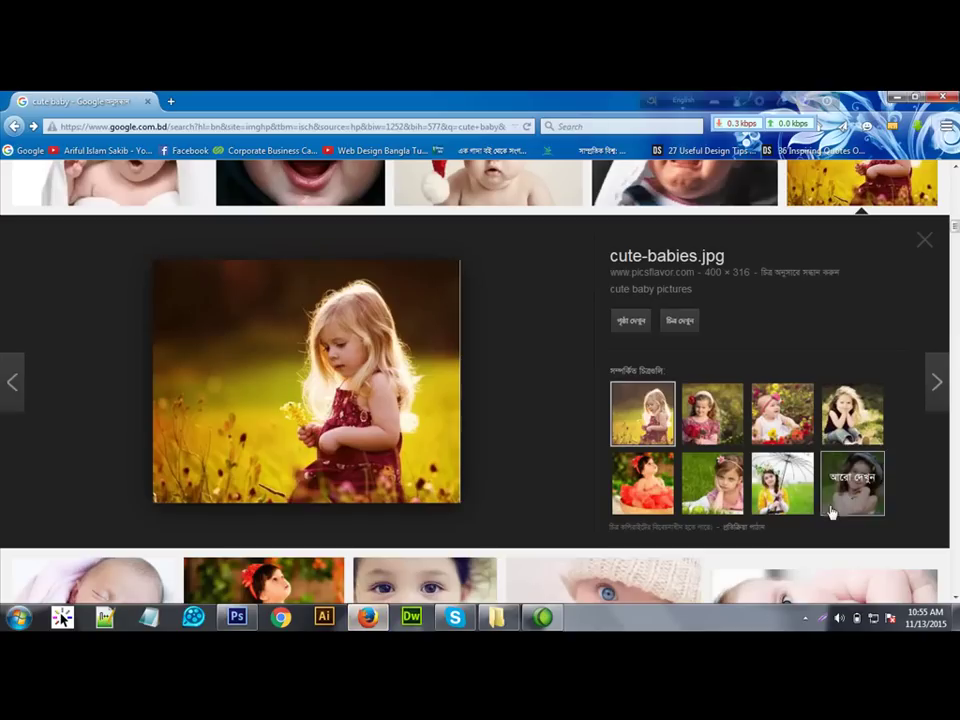
click(924, 240)
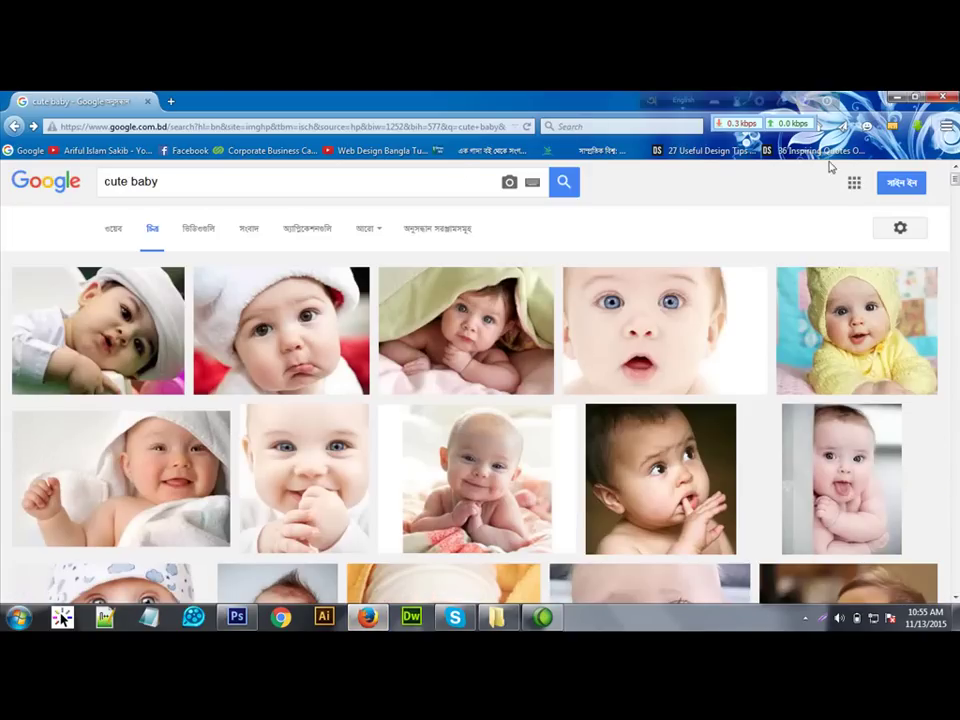
triple_click(191, 180)
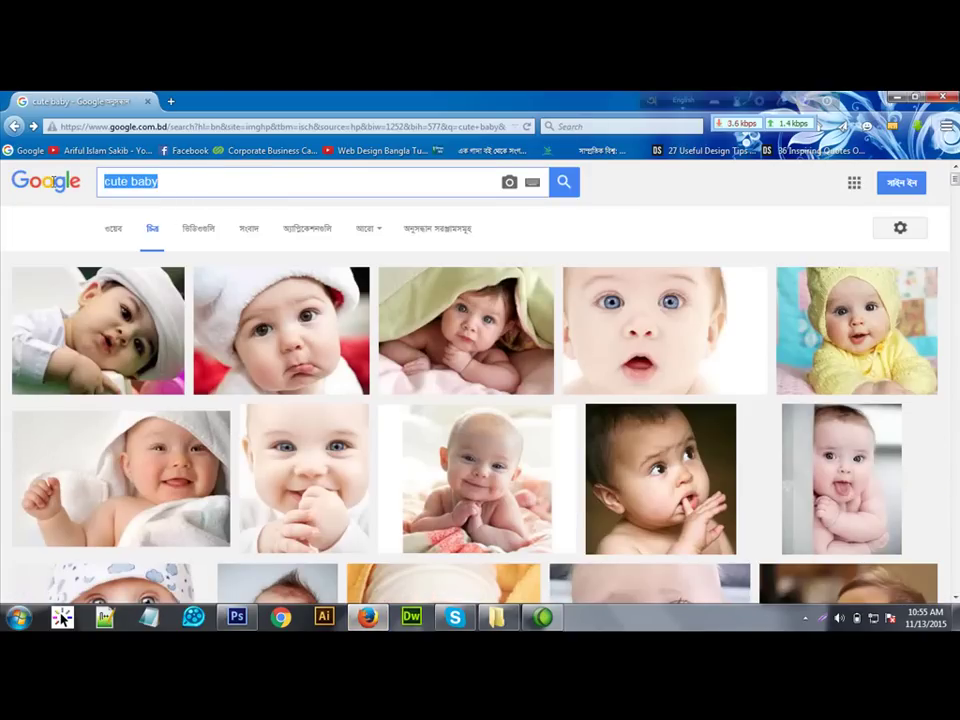
text(ph)
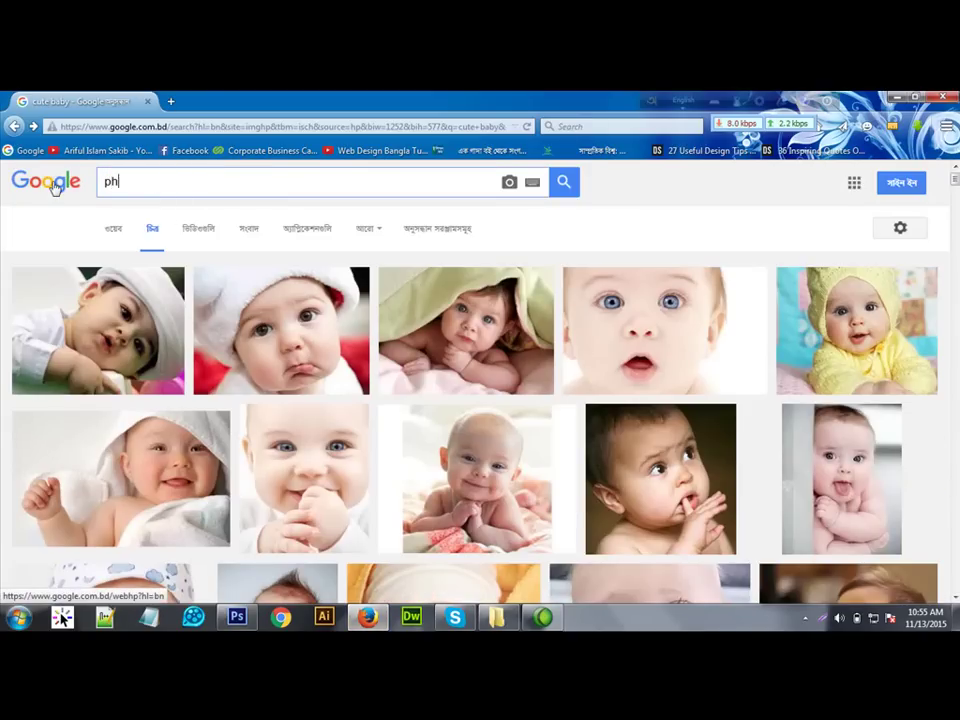
text(oto)
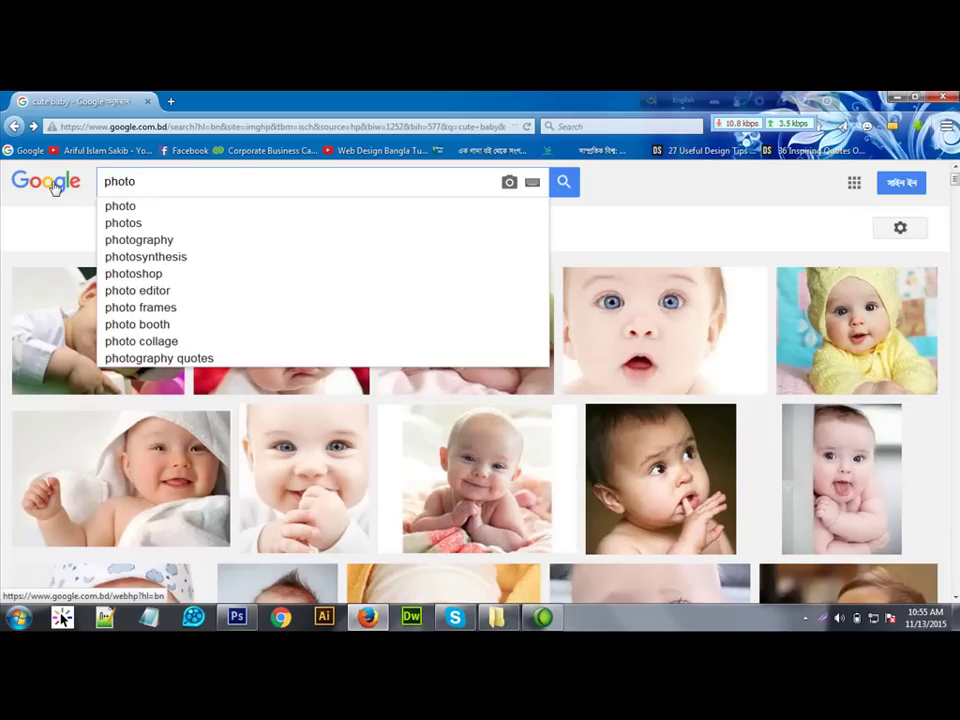
text( frame t)
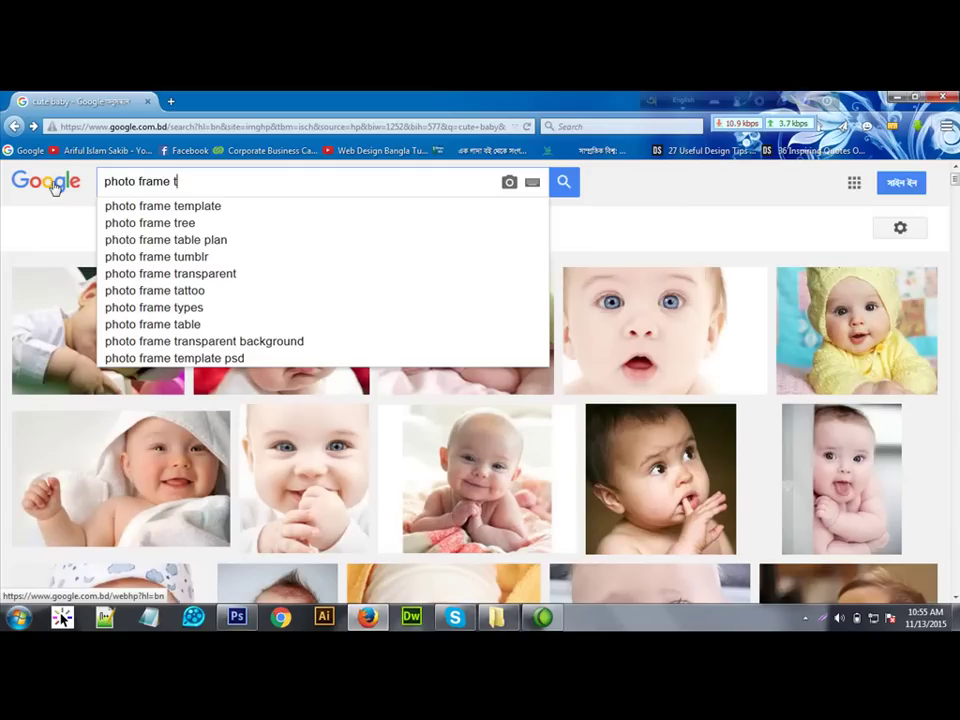
key(Down)
text(png)
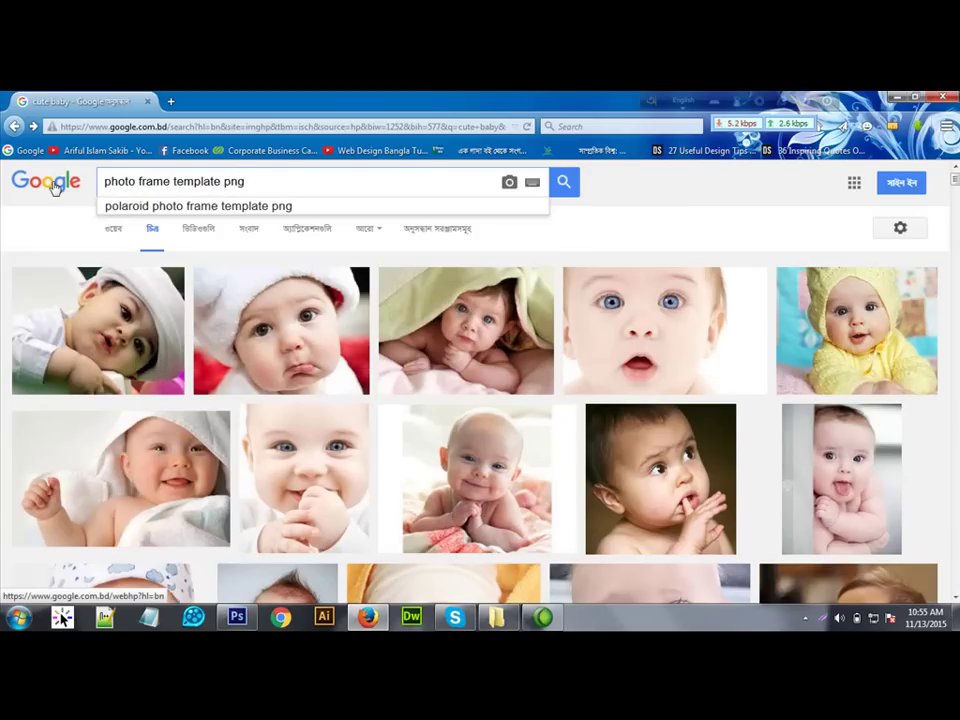
key(Return)
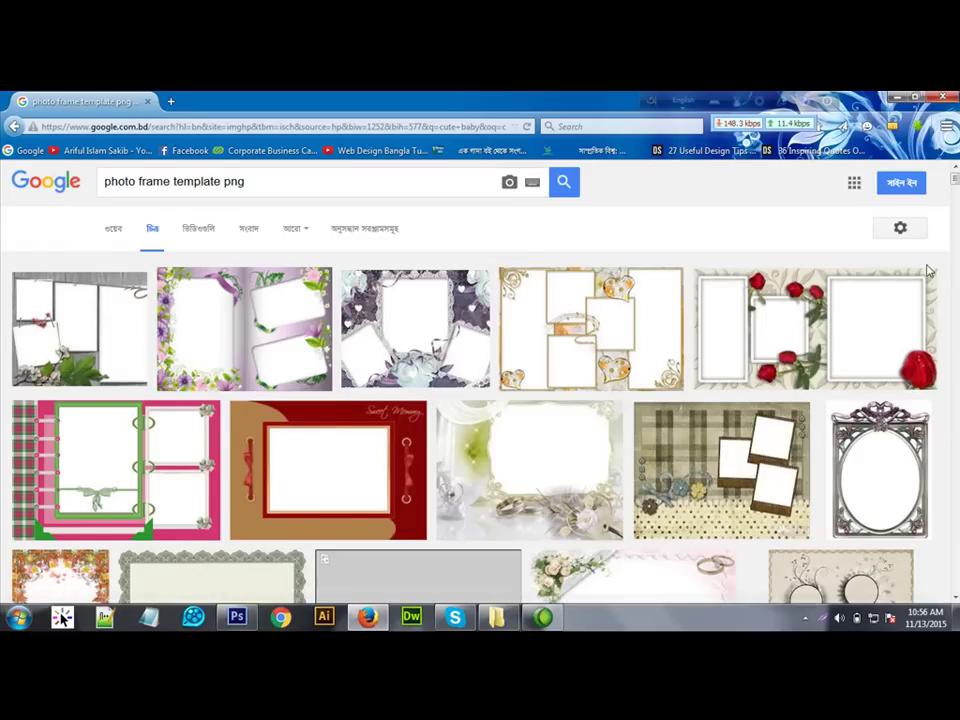
View the Spring-Theme-Photo-Frame-Template image at full size and return to the image results.
scroll(955, 197, down, 4)
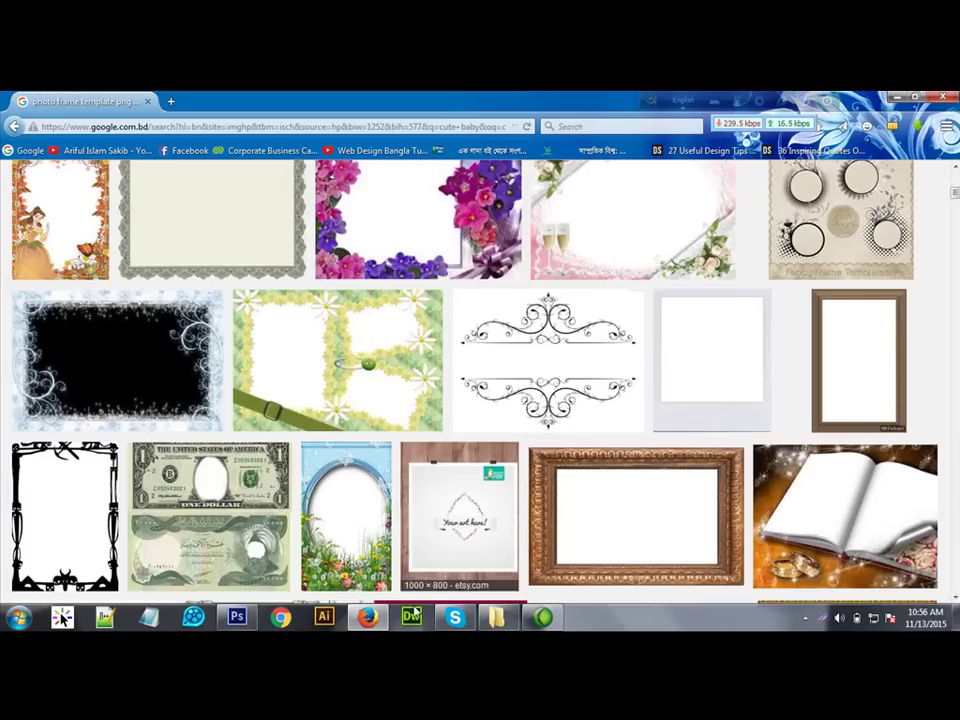
click(370, 568)
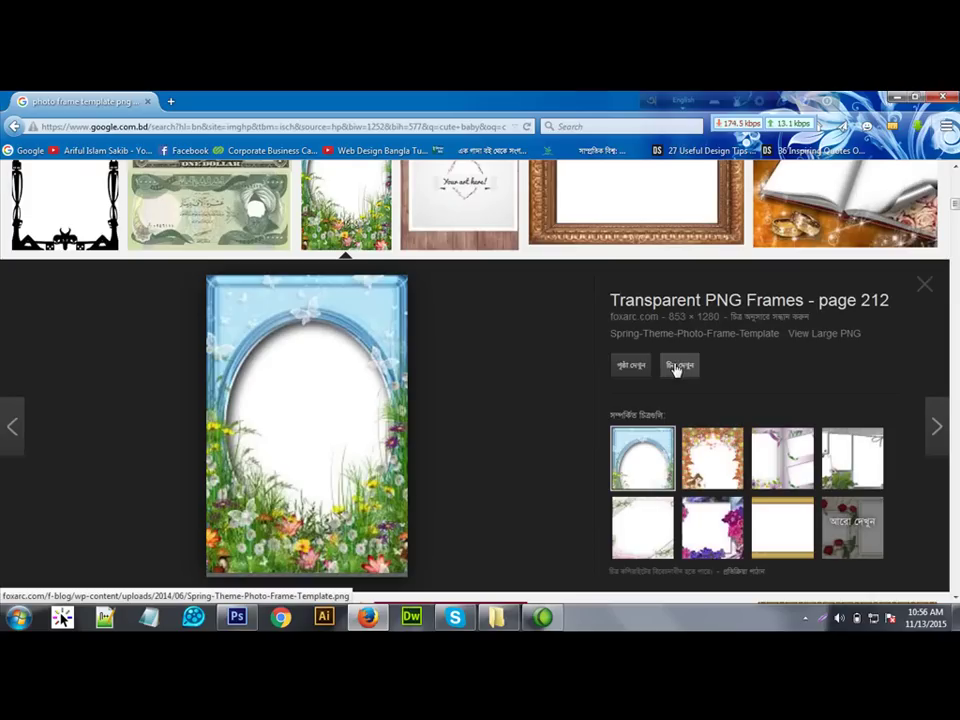
click(676, 368)
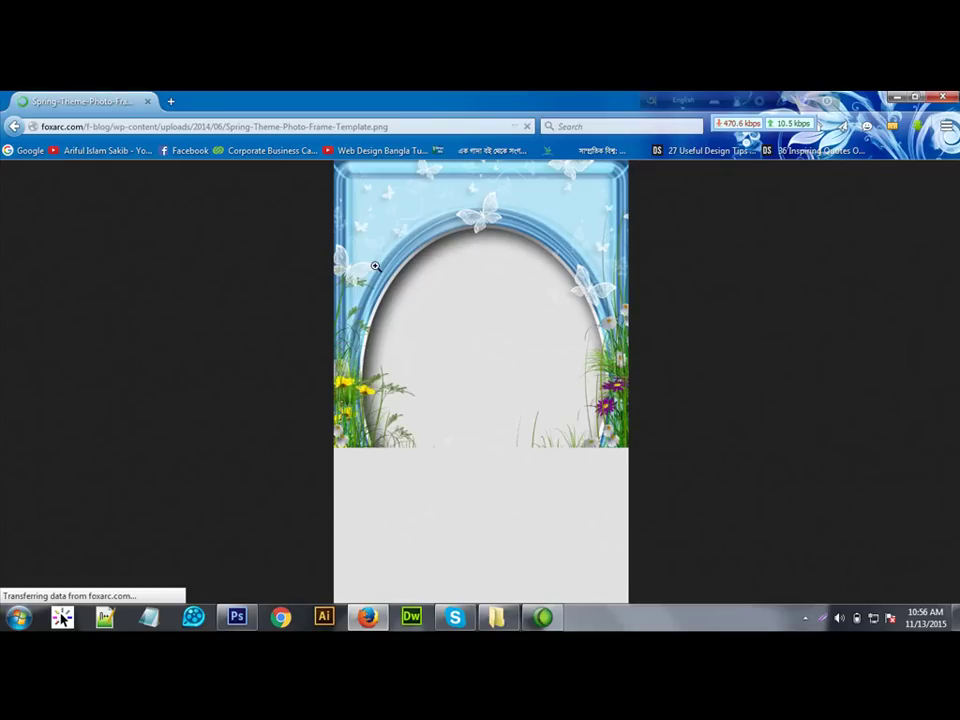
click(15, 128)
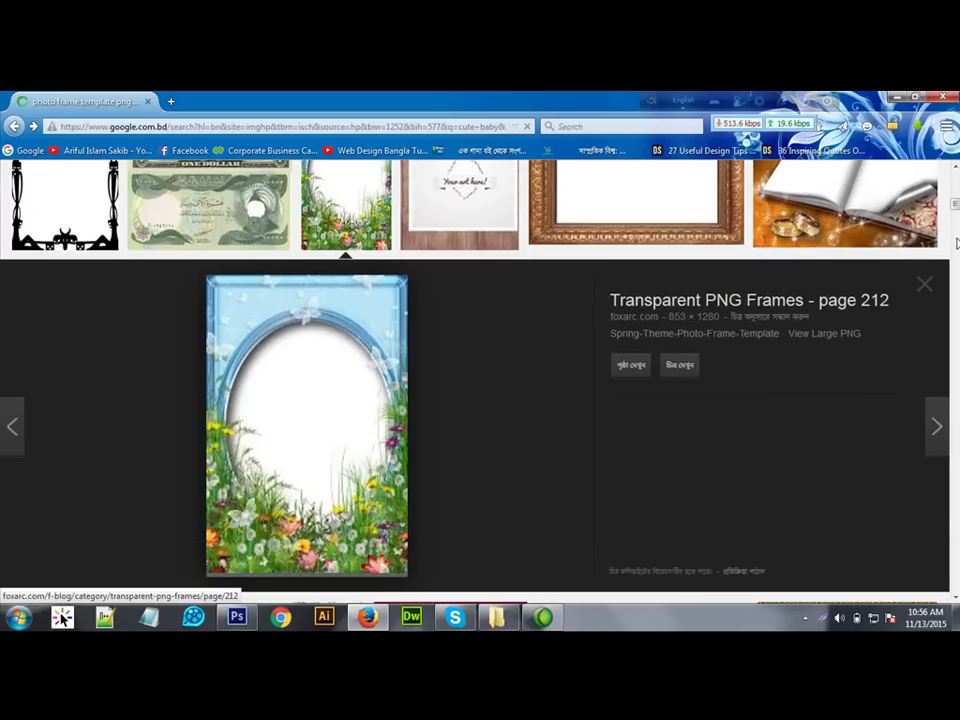
Browse further down the image results for other photo frame templates.
scroll(955, 203, up, 4)
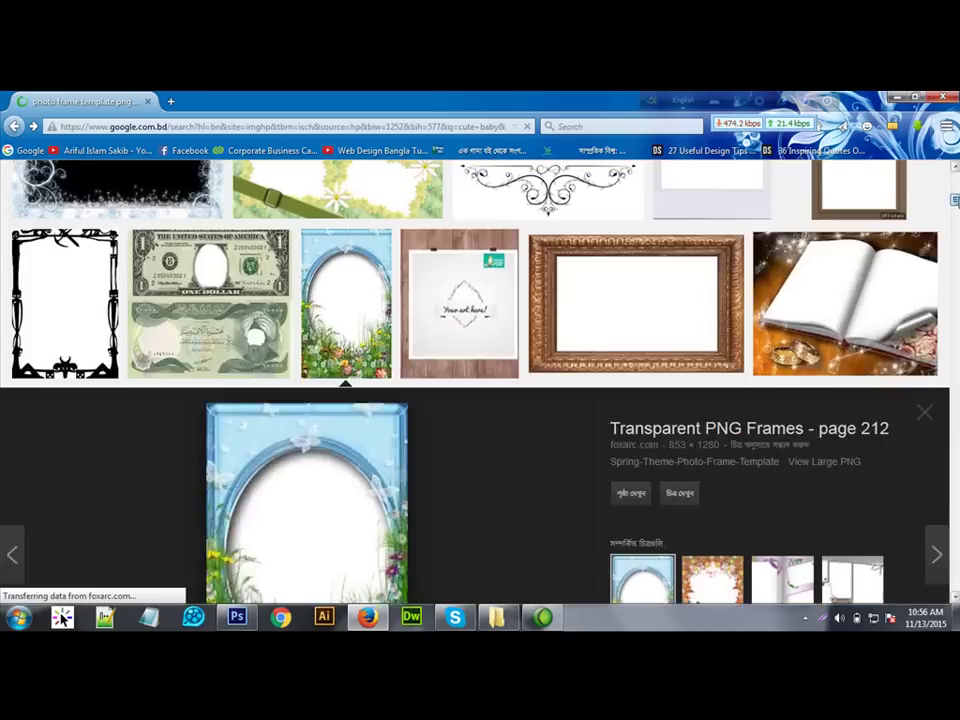
scroll(955, 200, down, 5)
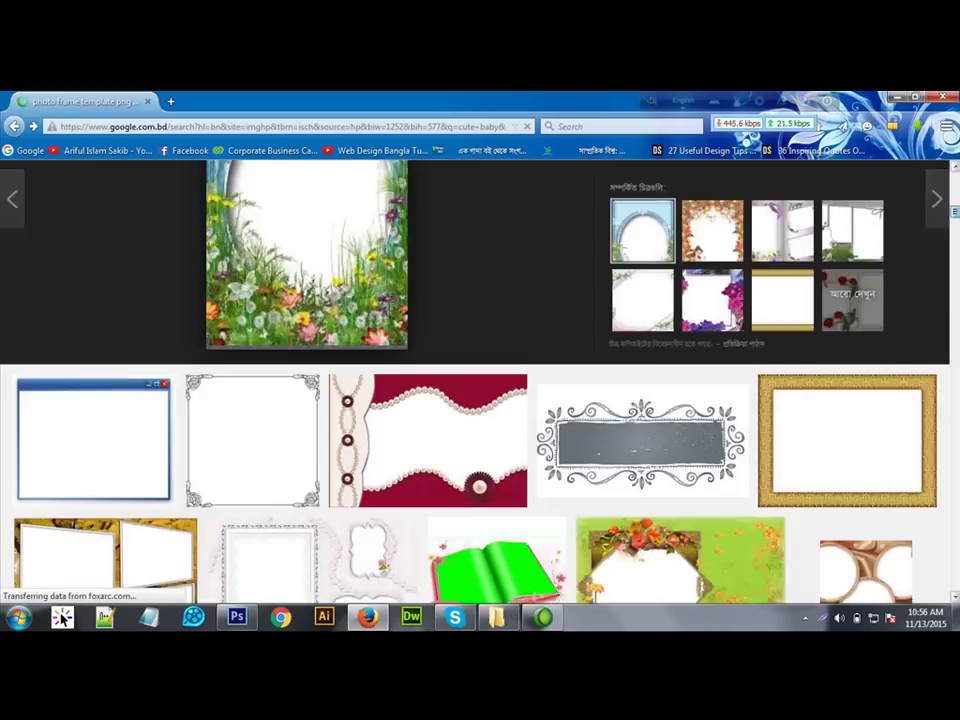
scroll(955, 230, down, 3)
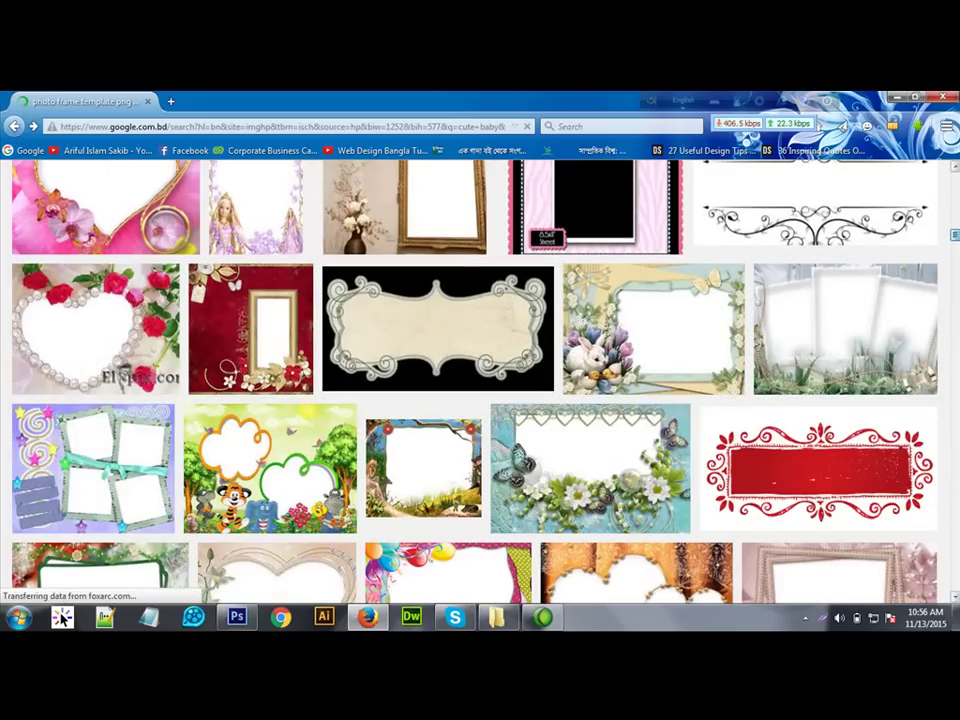
scroll(475, 380, down, 3)
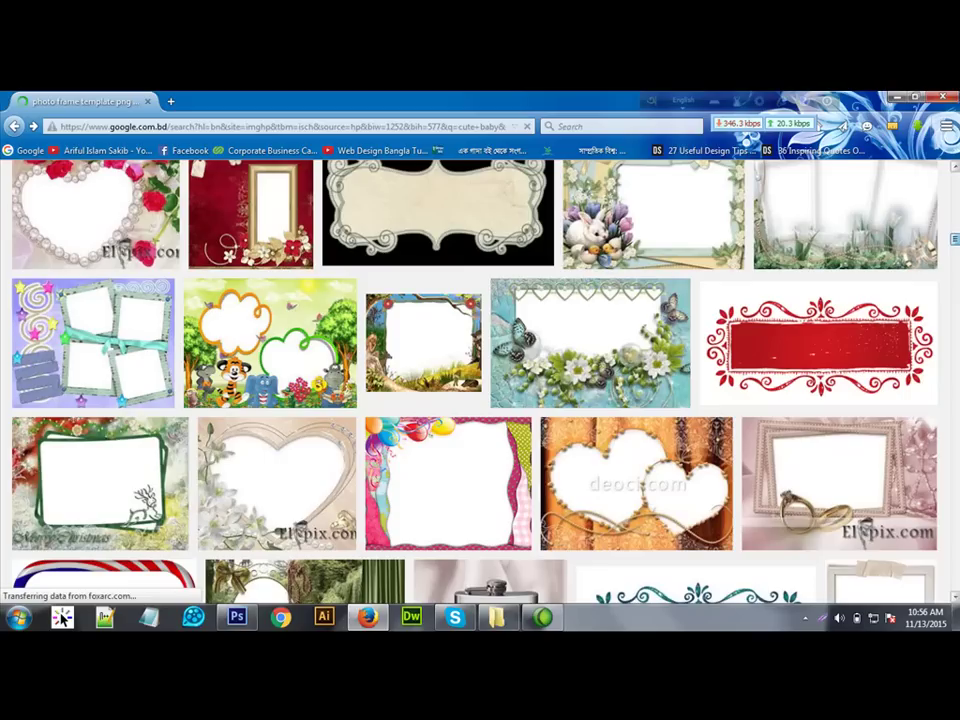
scroll(475, 380, down, 3)
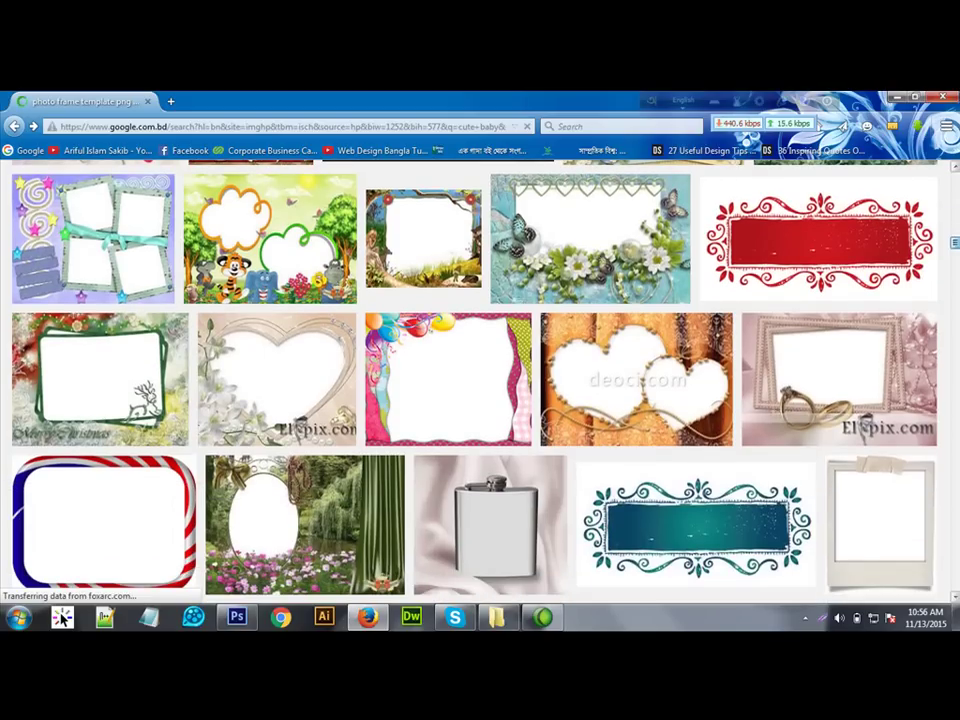
scroll(167, 496, down, 3)
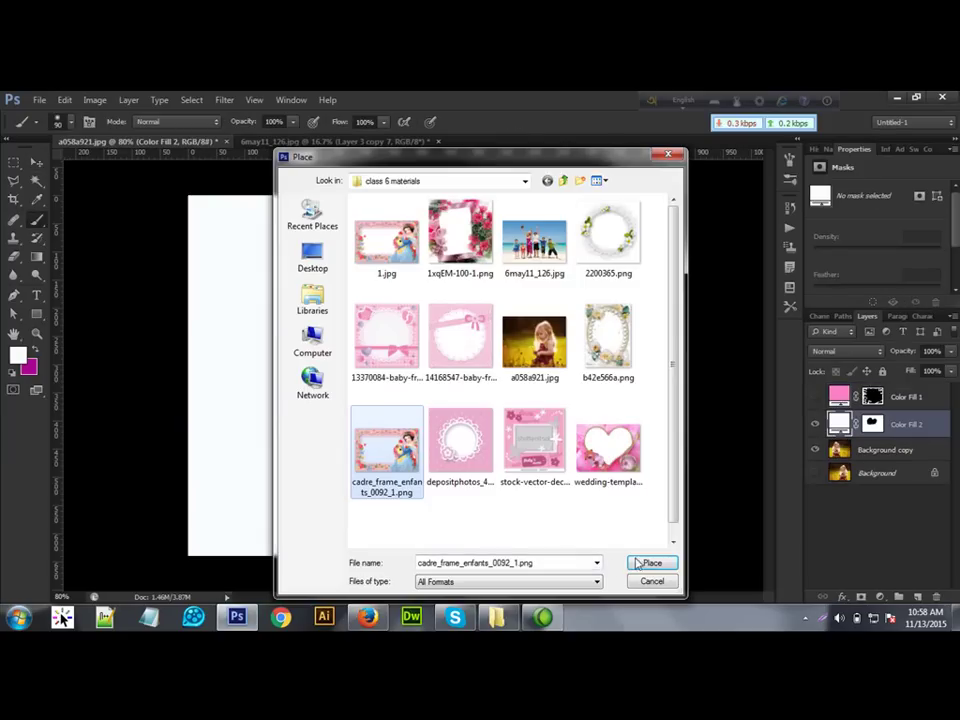
Place cadre_frame_enfants_0092_1.png in the girl's photo document and stretch it to cover the whole canvas.
click(645, 563)
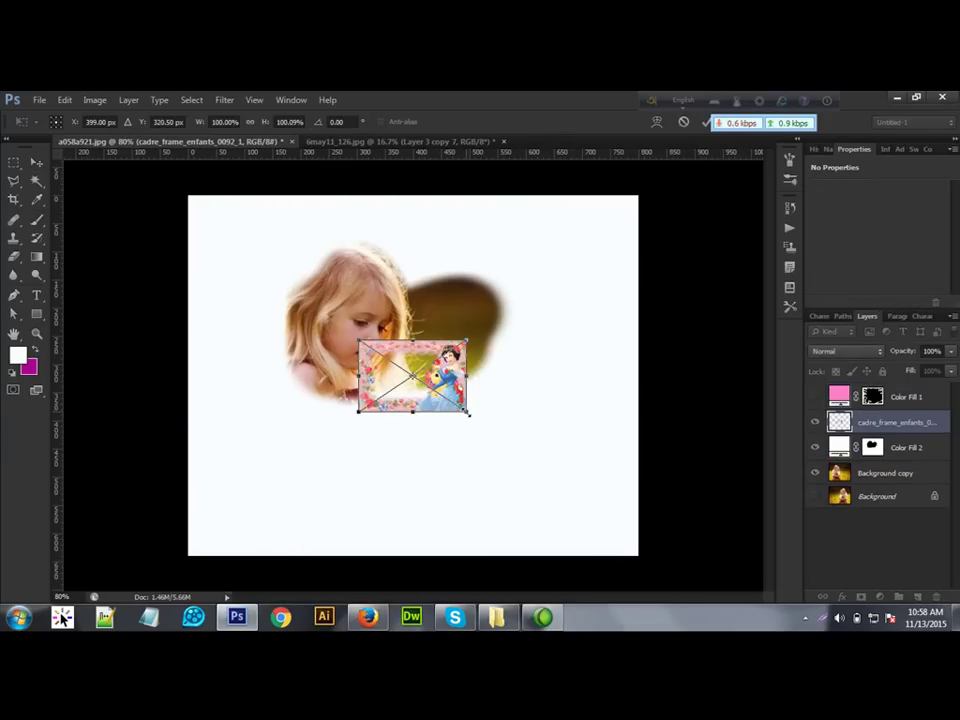
drag(467, 412, 627, 551)
drag(413, 531, 413, 555)
drag(411, 221, 410, 181)
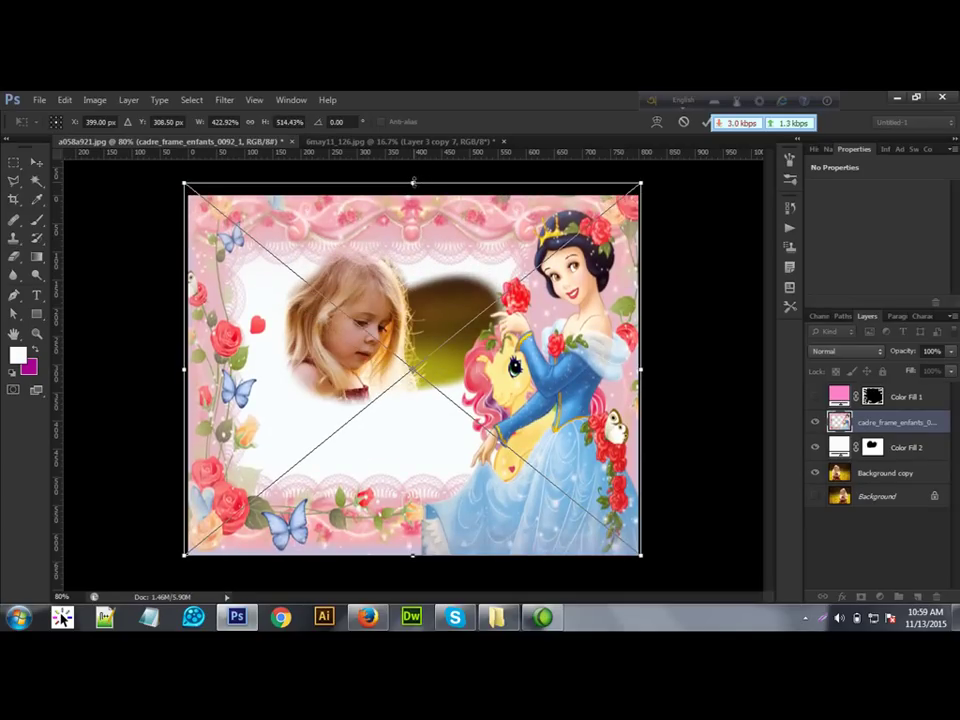
drag(413, 182, 413, 194)
key(Return)
Shift the placed princess frame slightly to the right with the Move tool.
key(b)
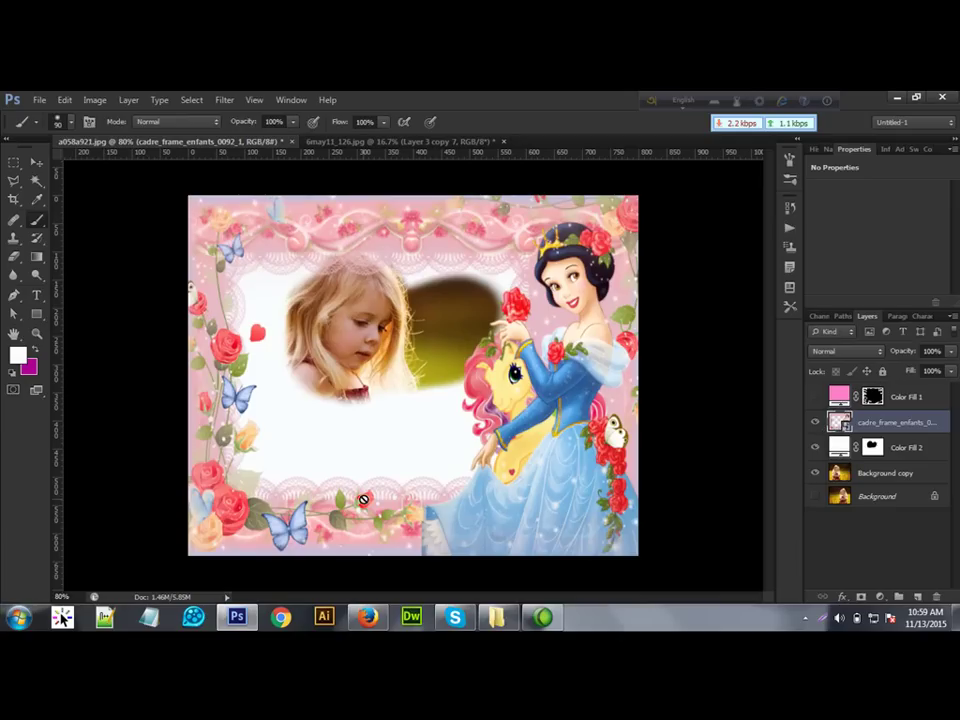
key(v)
mouse_move(375, 529)
mouse_down()
mouse_move(379, 512)
mouse_move(381, 531)
mouse_up()
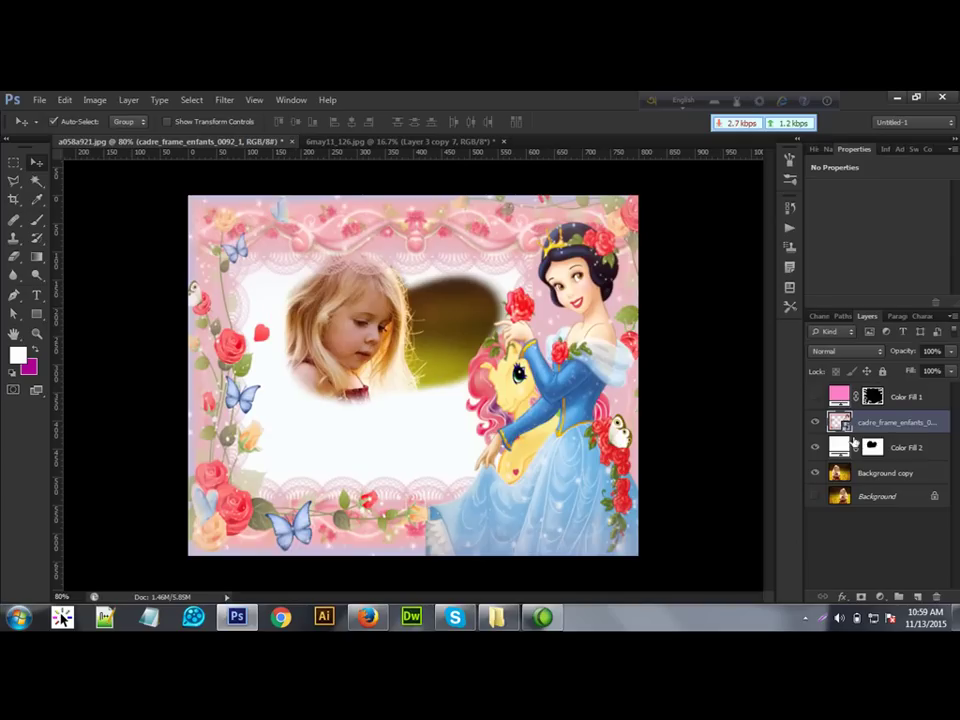
Paint black on the Color Fill 2 layer mask with the Brush to reveal the girl's photo throughout the frame opening.
click(873, 447)
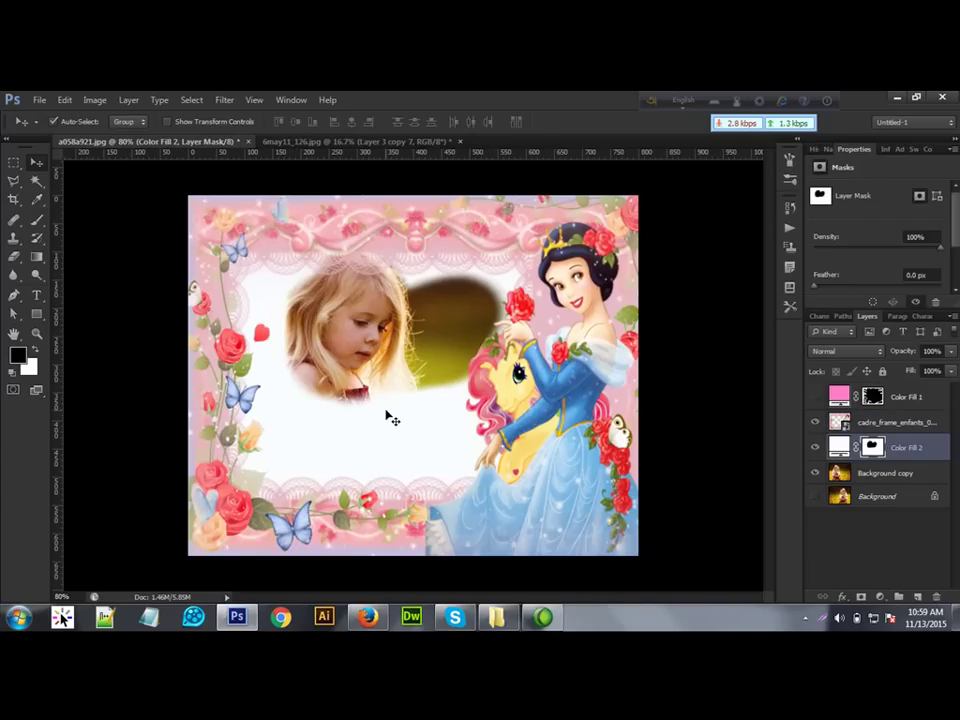
key(b)
mouse_move(386, 407)
mouse_down()
mouse_move(327, 425)
mouse_move(269, 362)
mouse_move(274, 342)
mouse_move(252, 311)
mouse_move(255, 290)
mouse_move(290, 280)
mouse_move(390, 293)
mouse_move(537, 273)
mouse_move(520, 340)
mouse_move(472, 410)
mouse_move(470, 393)
mouse_move(368, 400)
mouse_move(340, 428)
mouse_move(428, 463)
mouse_move(207, 468)
mouse_move(270, 393)
mouse_up()
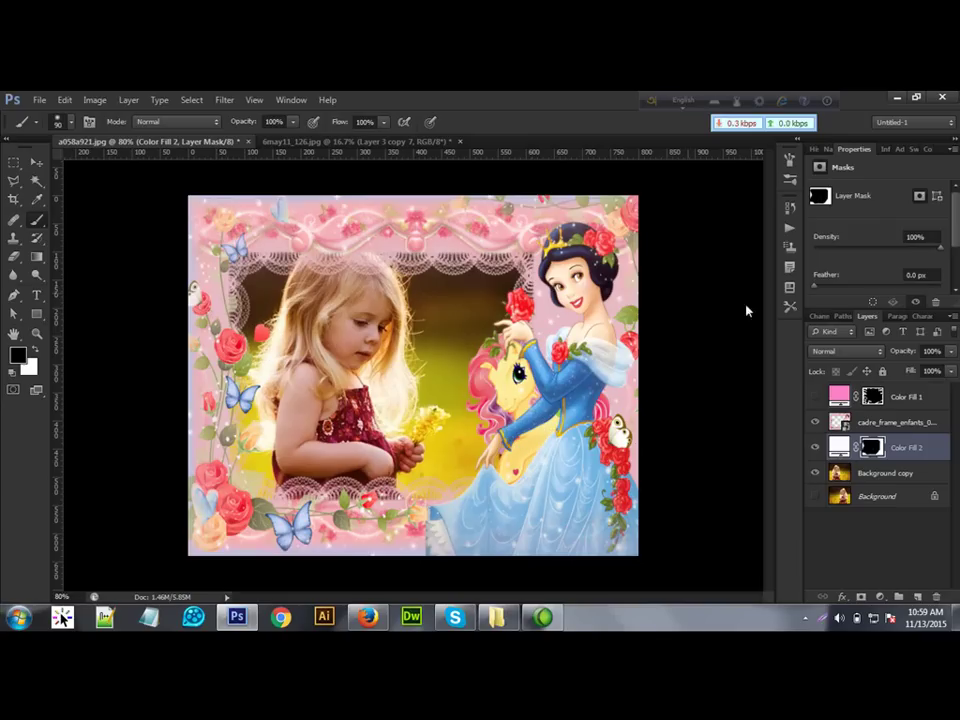
Hide the Color Fill 2 layer and move the Background copy photo down and right so the girl's head sits inside the frame opening.
click(815, 448)
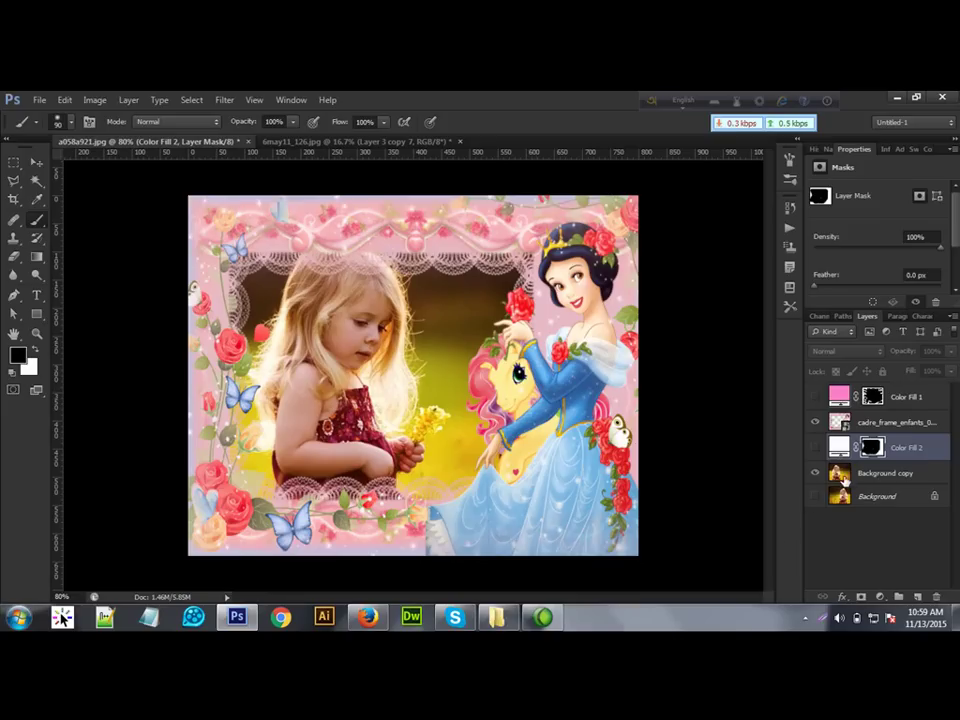
click(846, 474)
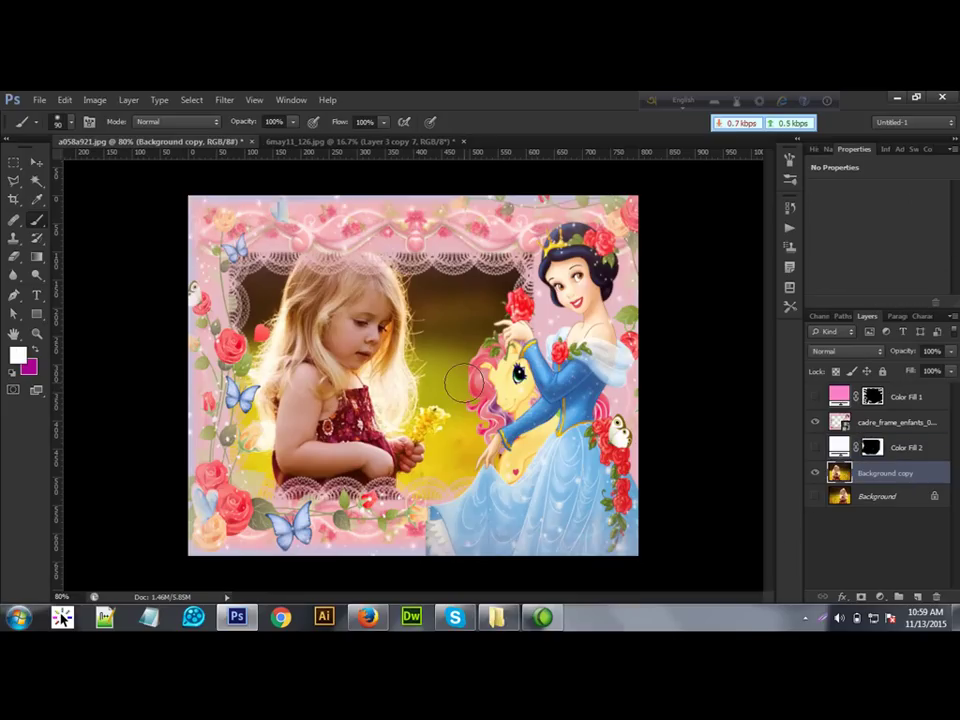
key(v)
mouse_move(338, 382)
mouse_down()
mouse_move(360, 410)
mouse_move(349, 416)
mouse_up()
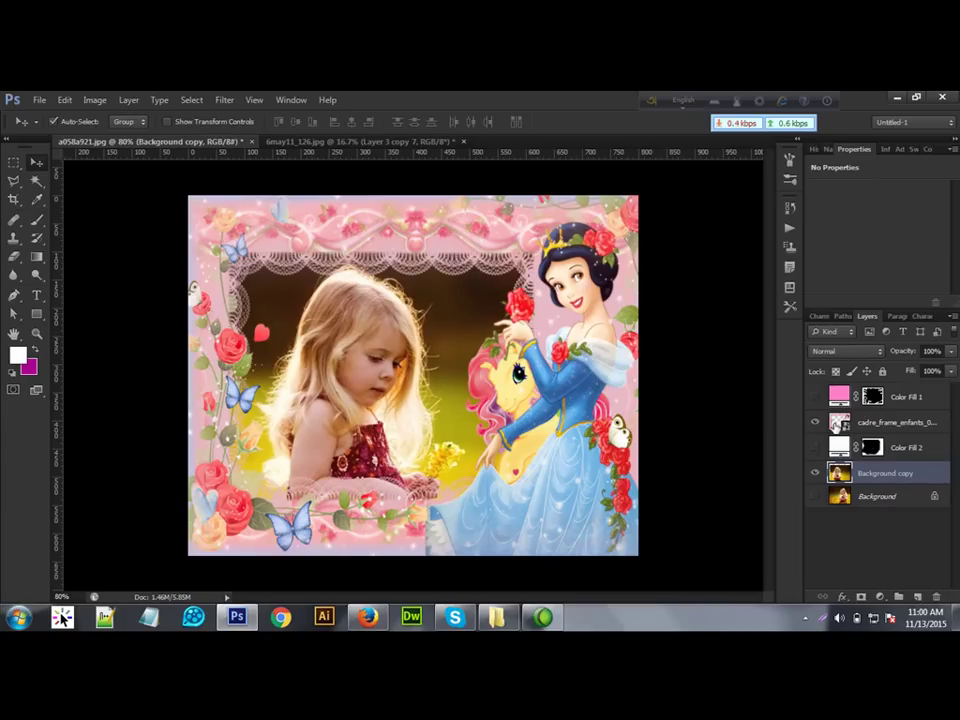
Hide the cadre_frame_enfants_0092_1 layer and place 1.jpg from the class 6 materials folder in the girl's photo document.
click(836, 424)
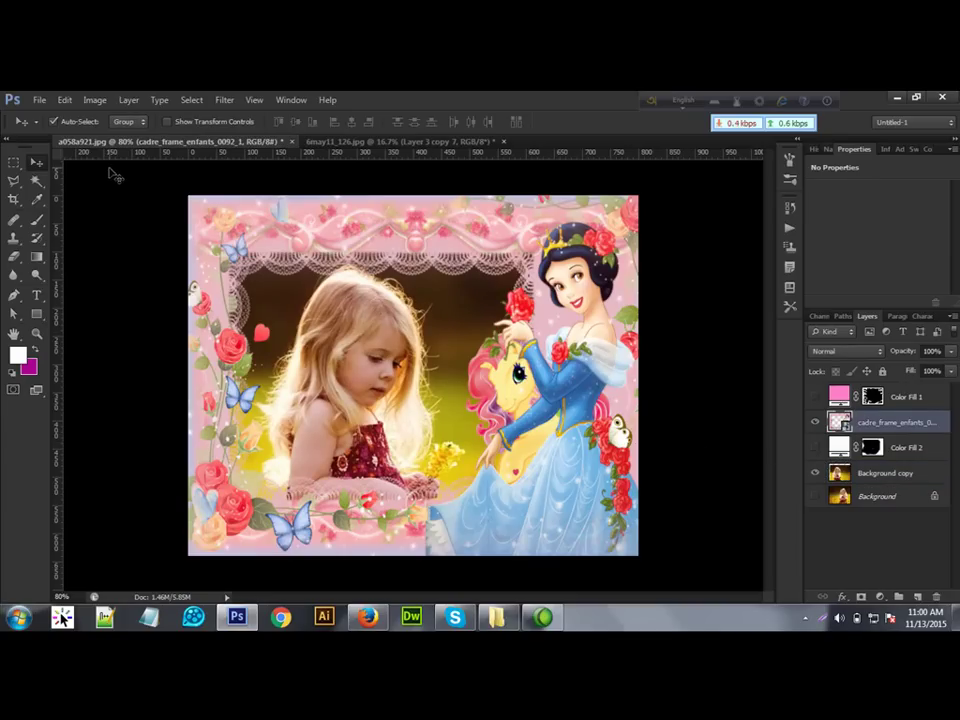
click(815, 425)
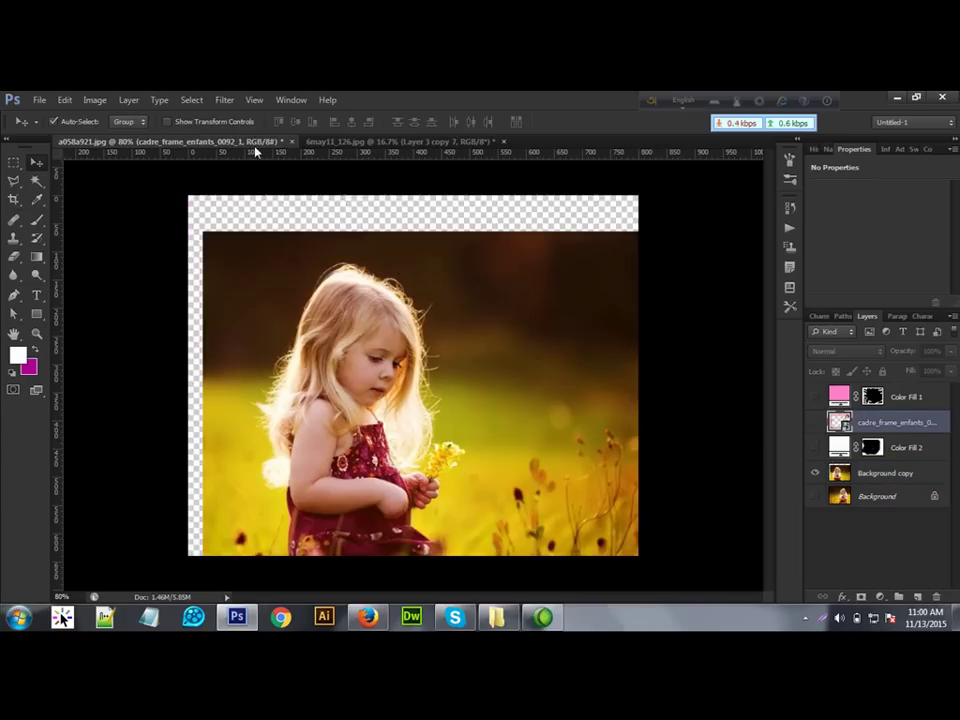
click(37, 100)
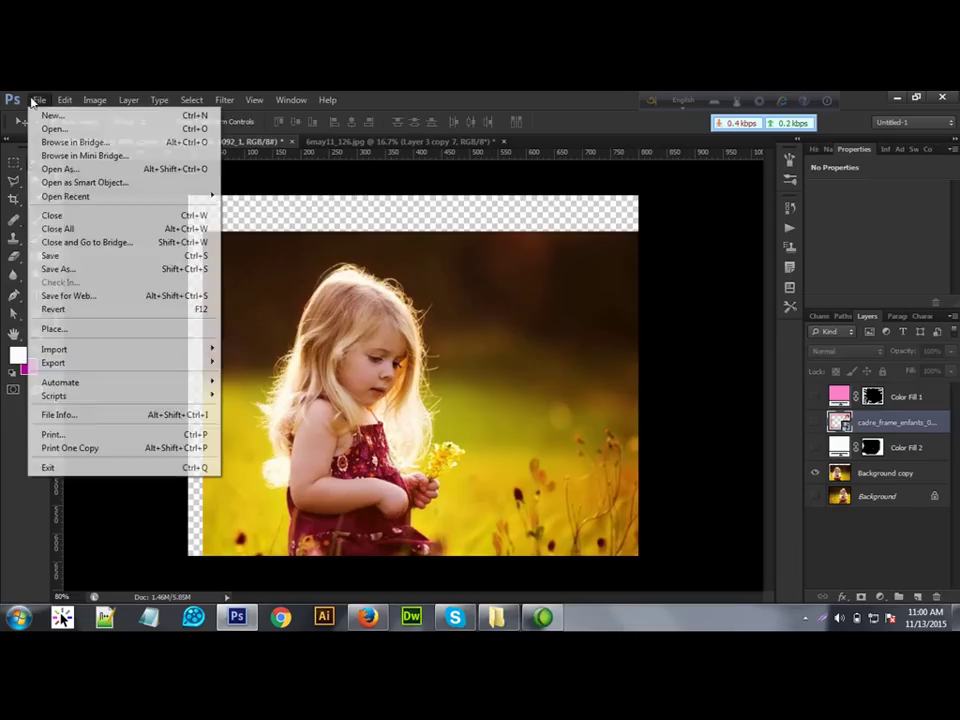
click(75, 328)
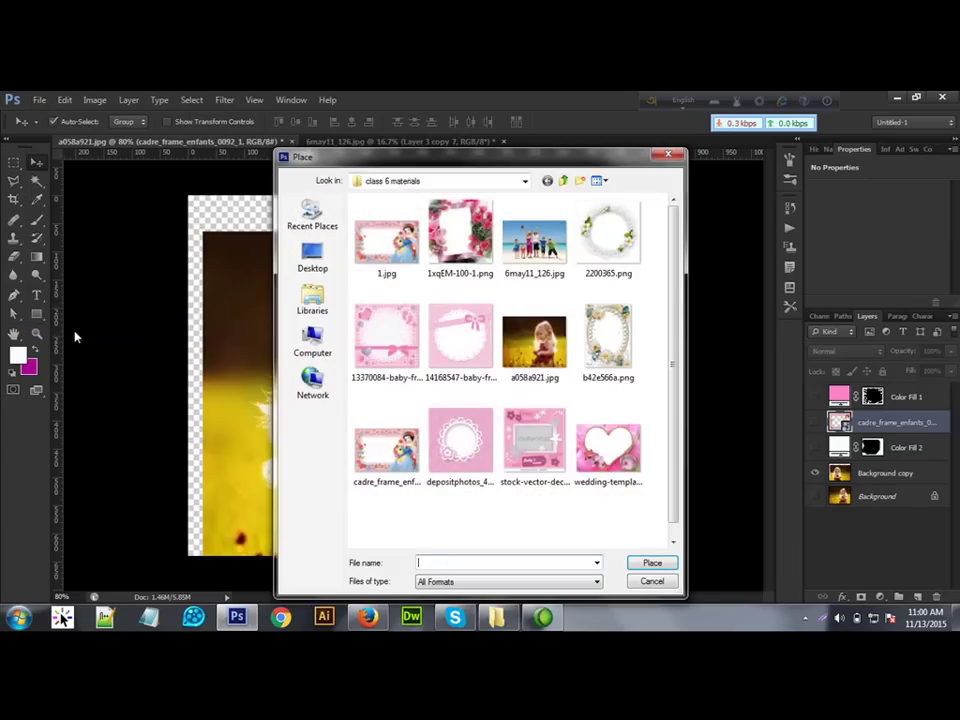
click(386, 240)
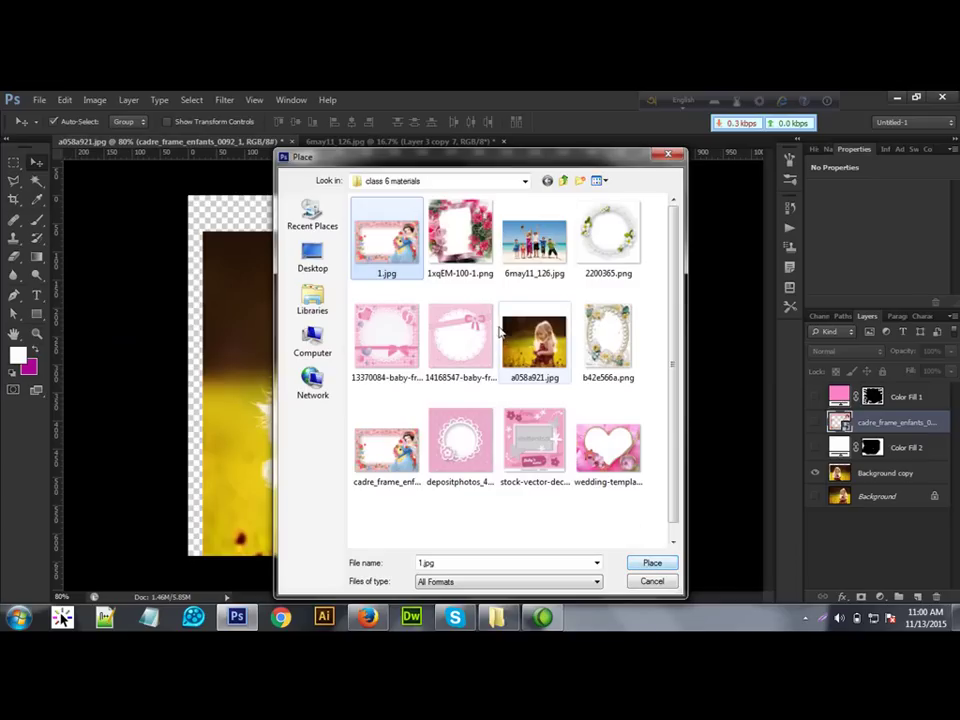
click(457, 268)
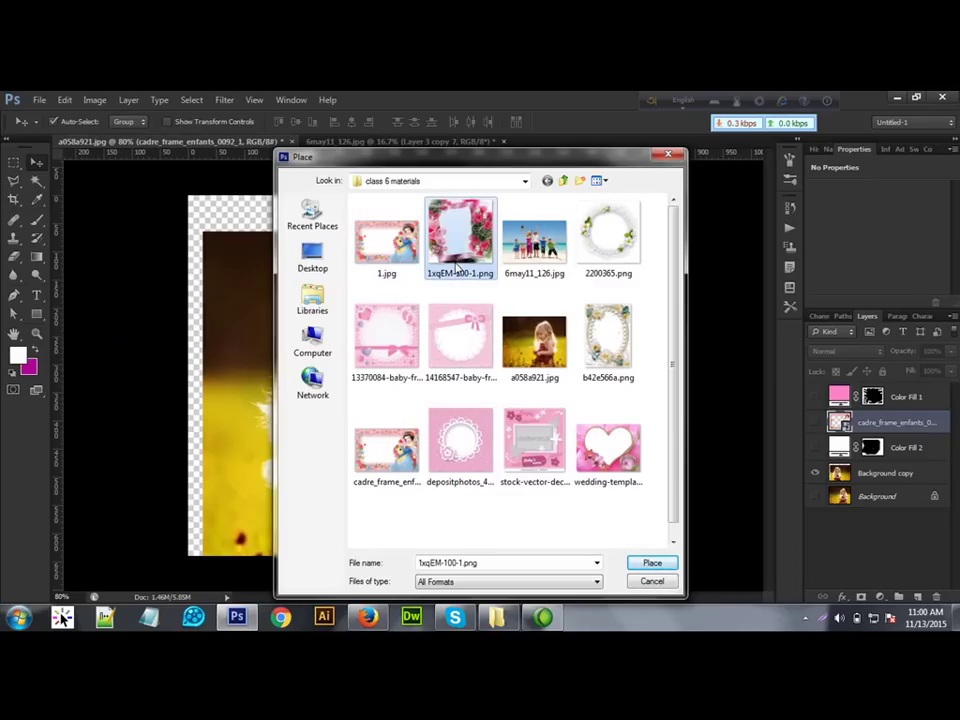
key(Left)
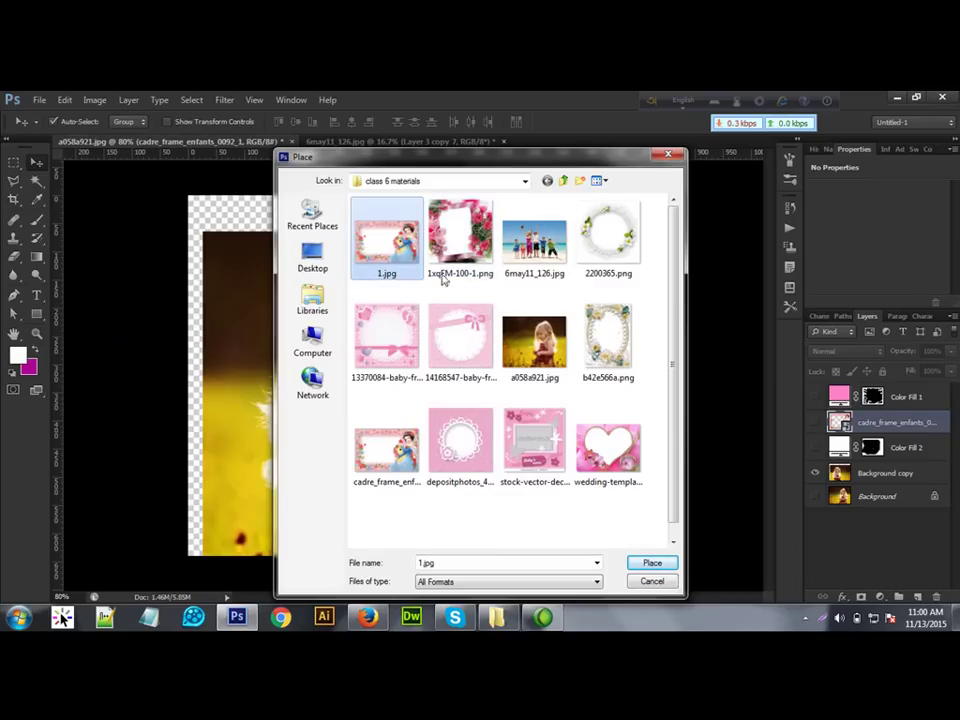
click(650, 563)
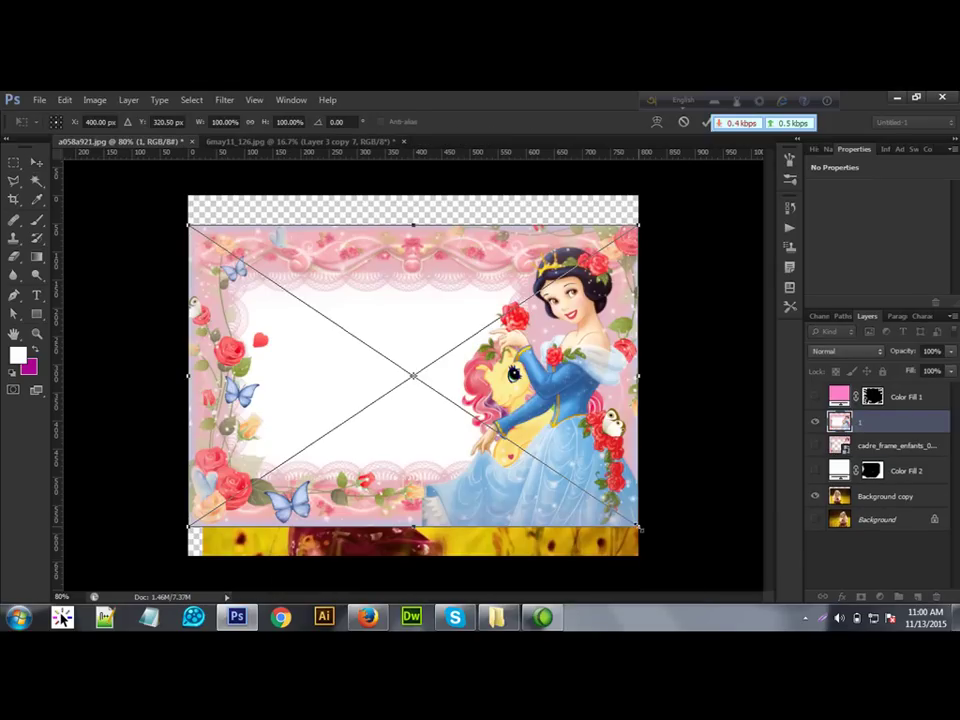
Enlarge the placed 1.jpg frame past the canvas sides and stretch it up to the canvas's upper edge.
drag(639, 527, 661, 543)
drag(414, 208, 414, 196)
drag(414, 543, 413, 550)
key(Return)
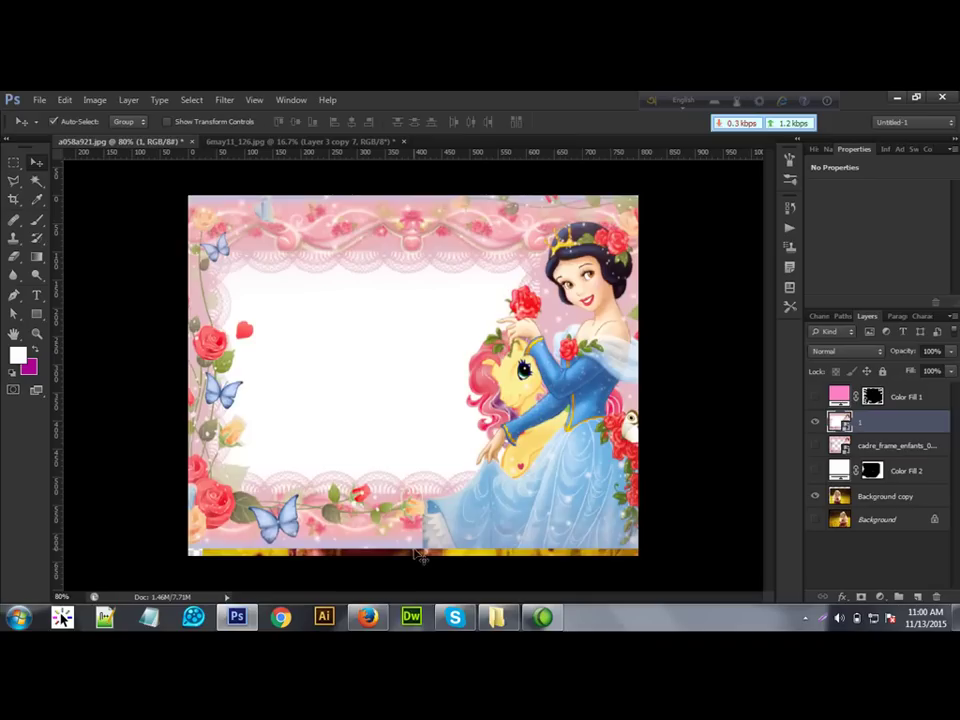
Add a white layer mask to layer 1, rasterize the layer, and make its mask active.
click(816, 422)
click(859, 597)
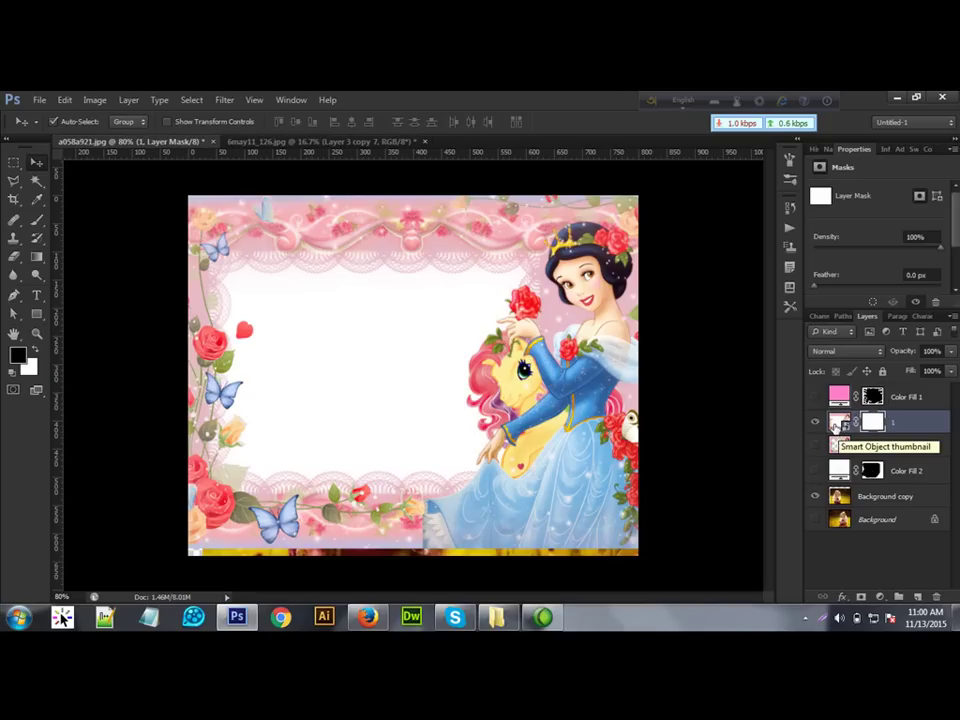
right_click(889, 421)
click(752, 257)
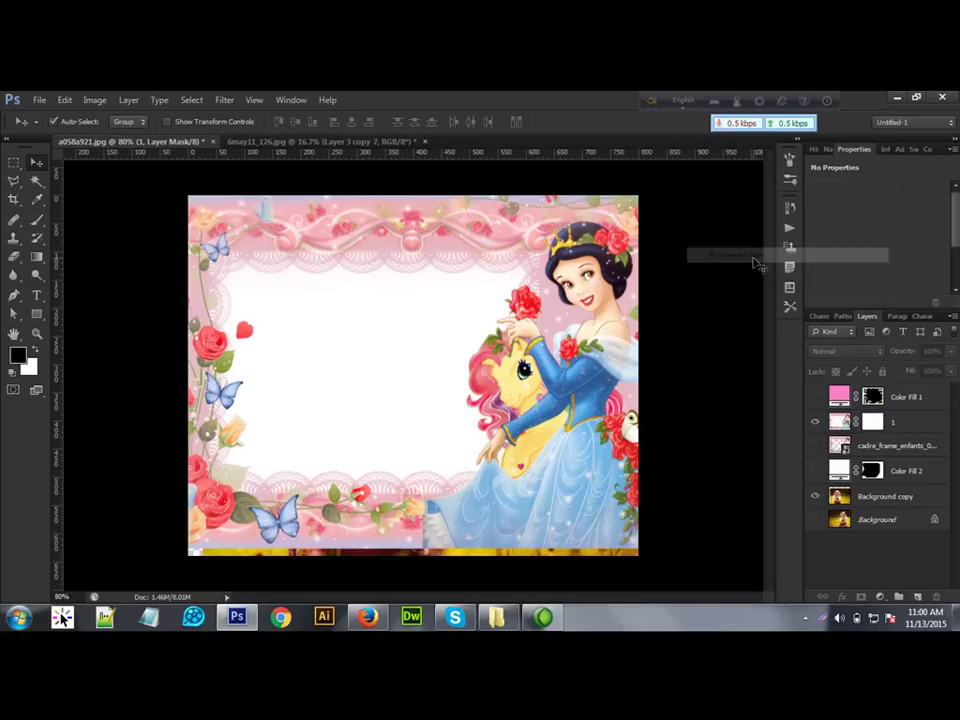
click(880, 425)
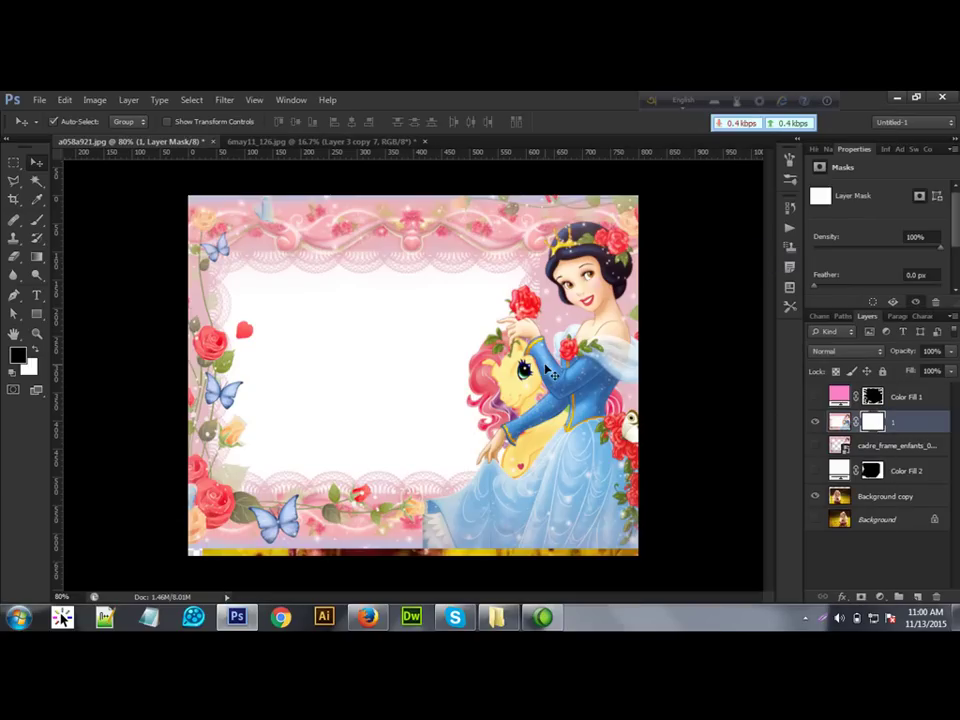
Stretch layer 1 vertically to 102.07% height so the frame spans the full height of the canvas.
key(ctrl+a)
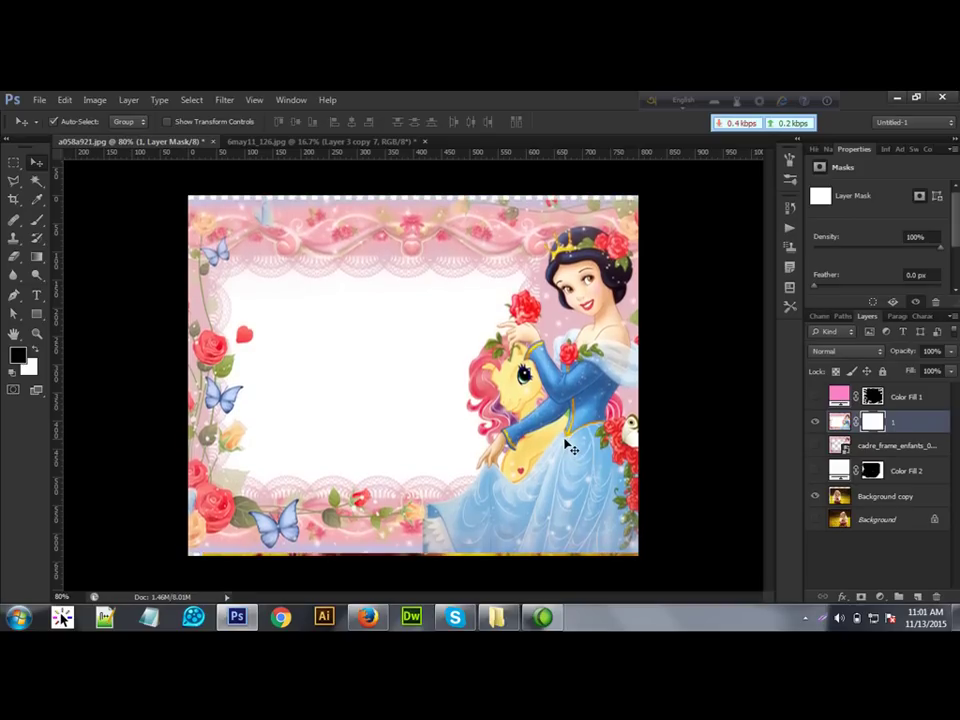
key(ctrl+t)
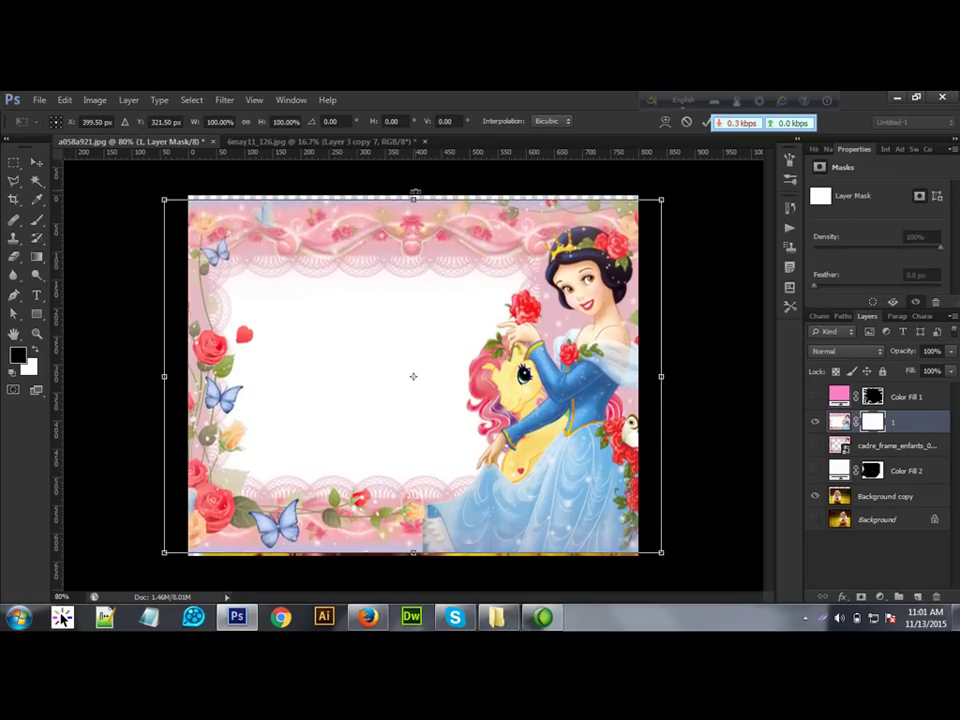
drag(413, 198, 413, 195)
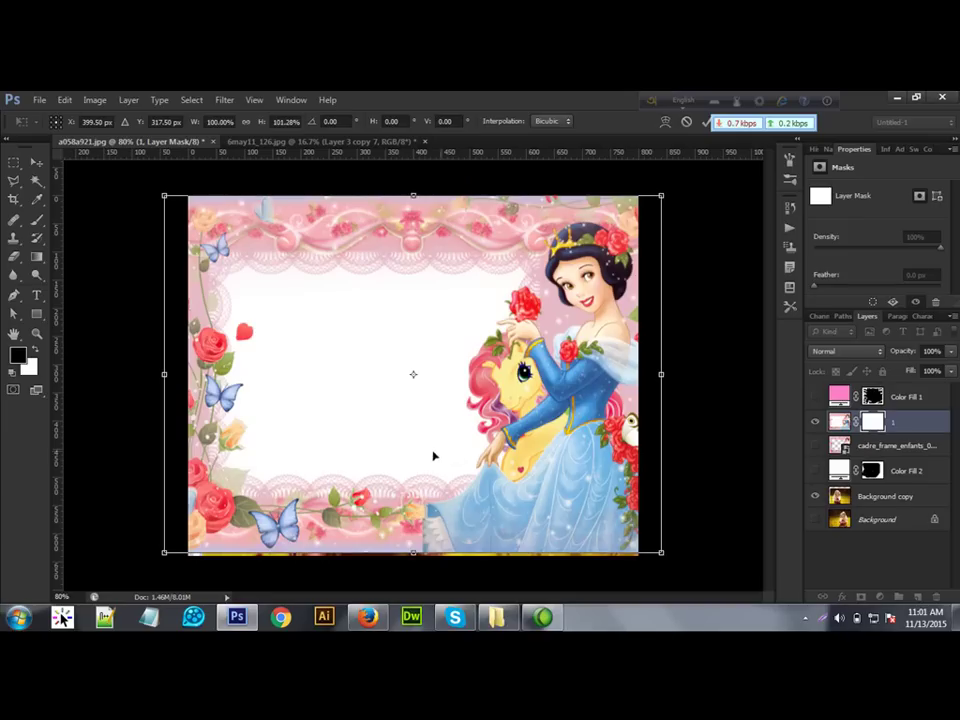
drag(413, 554, 413, 557)
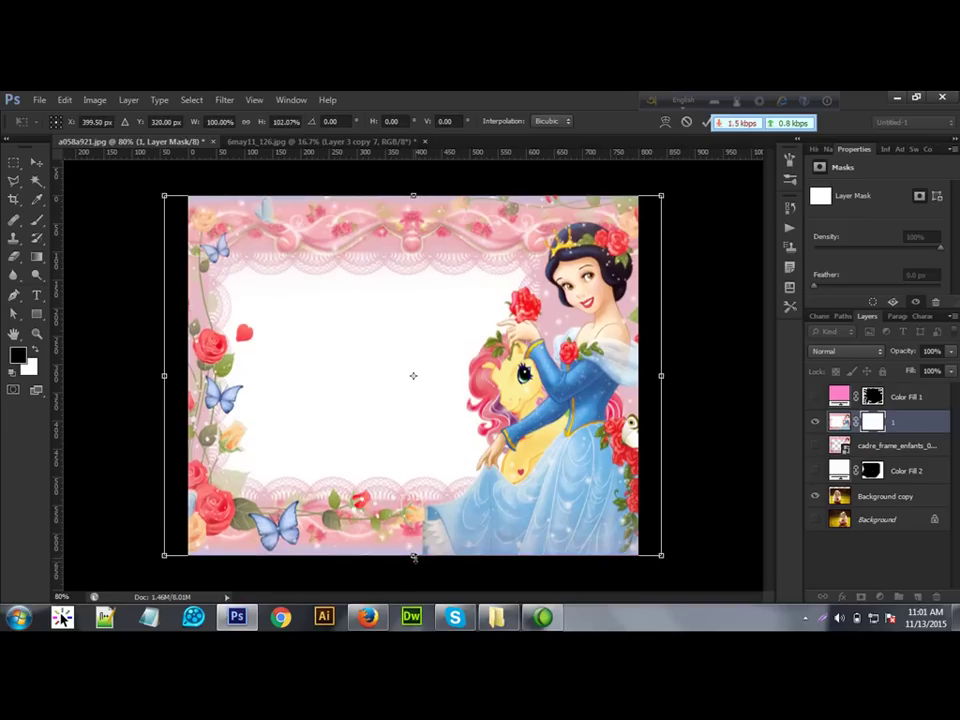
key(Return)
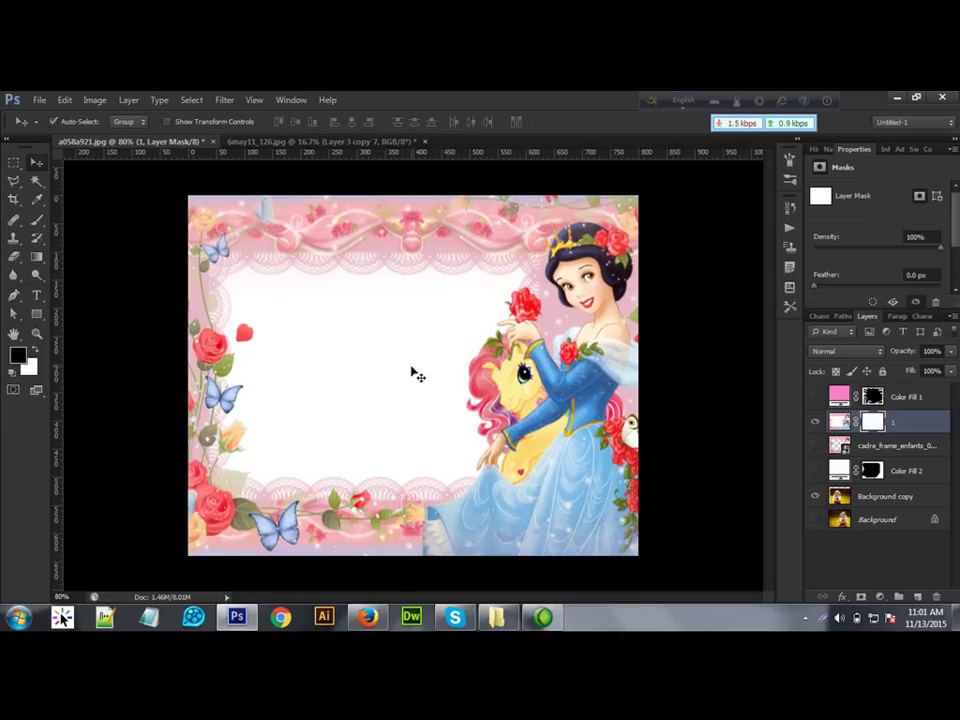
Paint black on layer 1's mask over the girl's head with the soft 35 px brush enlarged to 200 px.
click(42, 222)
click(57, 126)
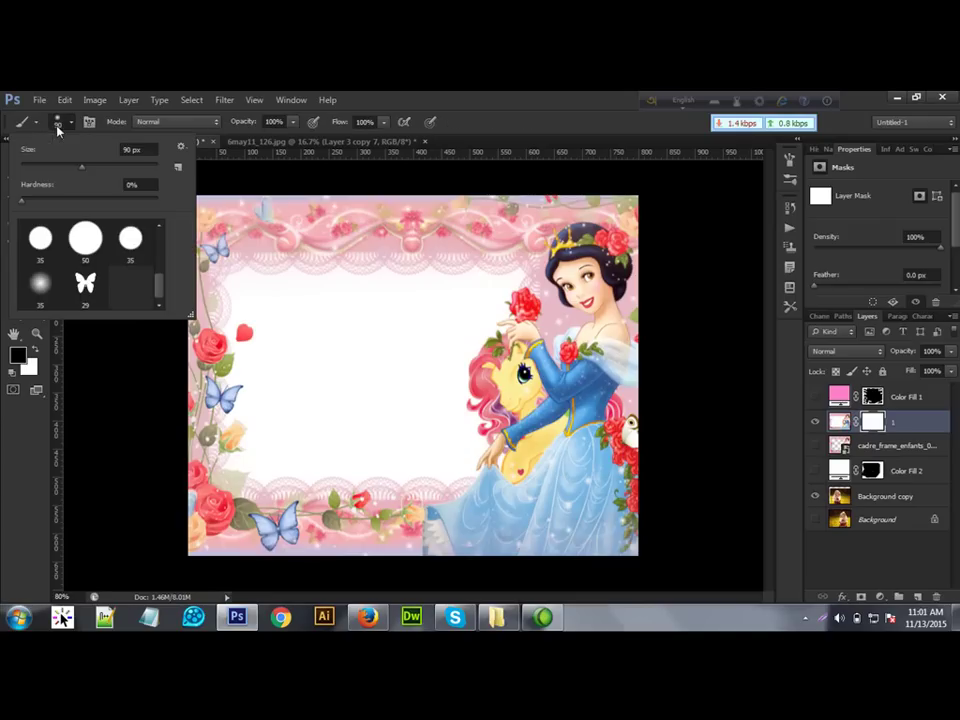
click(40, 284)
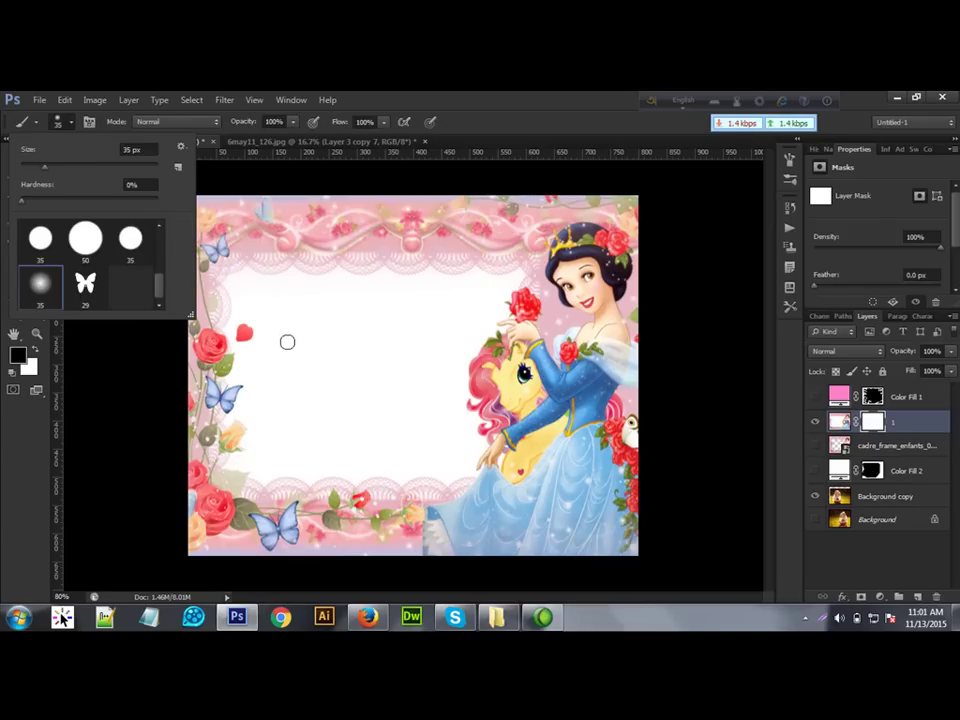
click(307, 339)
key(bracketright)
key(bracketright)
key(bracketright)
key(bracketright)
key(bracketright)
key(bracketright)
key(bracketright)
key(bracketright)
key(bracketright)
key(bracketright)
mouse_move(311, 336)
mouse_down()
mouse_move(350, 359)
mouse_move(333, 304)
mouse_move(362, 368)
mouse_move(375, 336)
mouse_up()
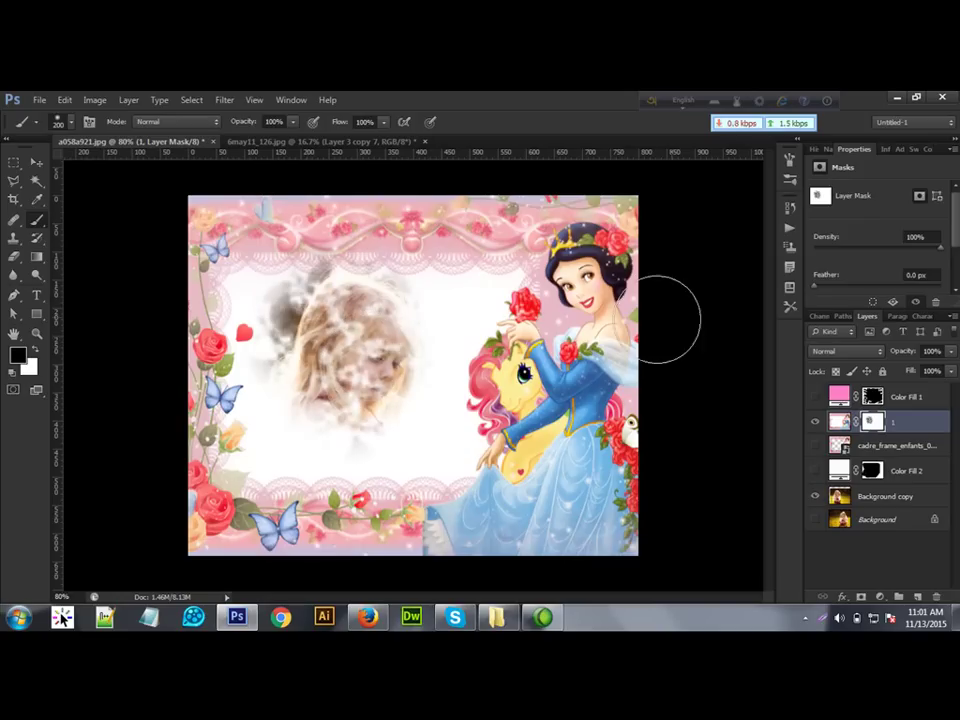
Turn off Dual Brush and paint black on layer 1's mask to reveal the girl's photo throughout the frame opening.
click(791, 160)
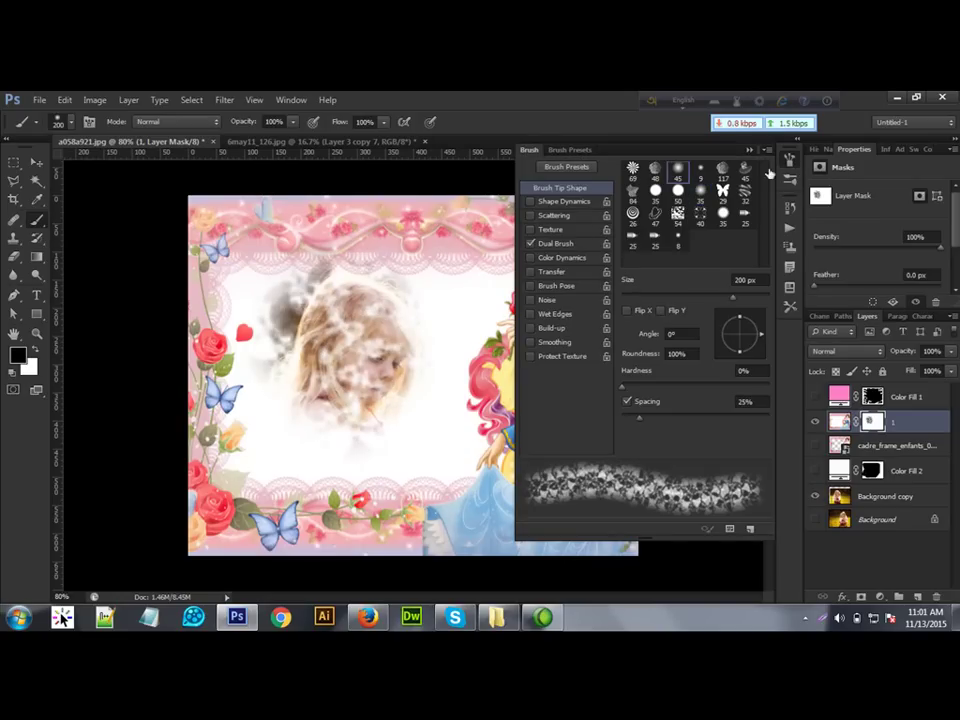
click(530, 246)
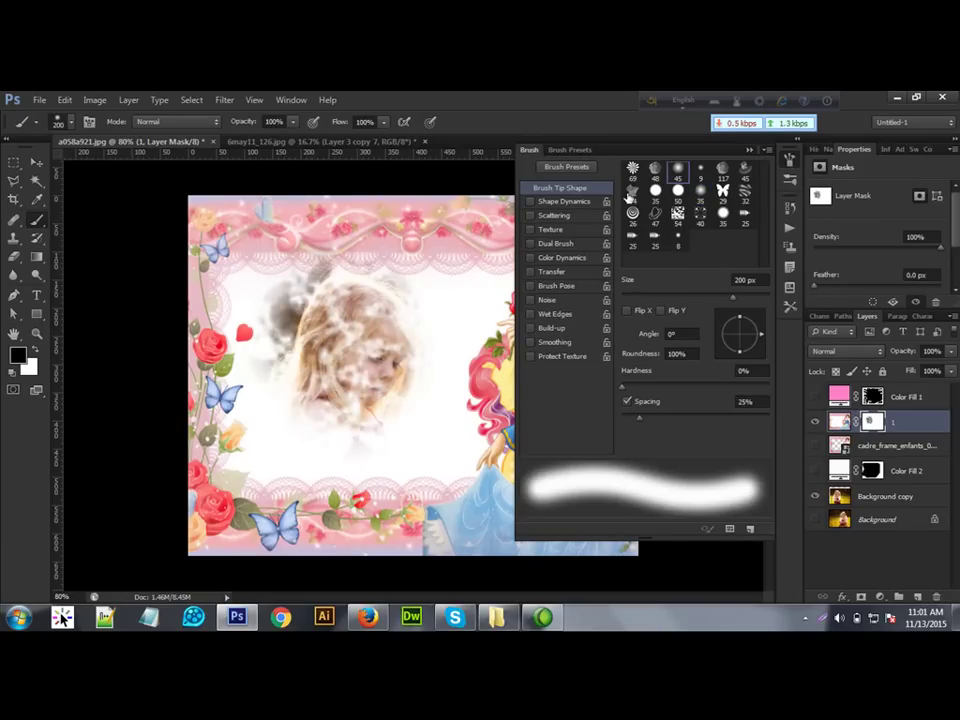
click(752, 152)
mouse_move(270, 275)
mouse_down()
mouse_move(343, 360)
mouse_move(343, 403)
mouse_move(253, 279)
mouse_move(414, 369)
mouse_move(408, 330)
mouse_move(380, 285)
mouse_move(340, 390)
mouse_move(268, 435)
mouse_move(240, 410)
mouse_move(276, 450)
mouse_move(418, 435)
mouse_move(439, 444)
mouse_move(380, 415)
mouse_move(354, 268)
mouse_move(290, 250)
mouse_move(231, 317)
mouse_move(268, 343)
mouse_up()
drag(491, 312, 497, 296)
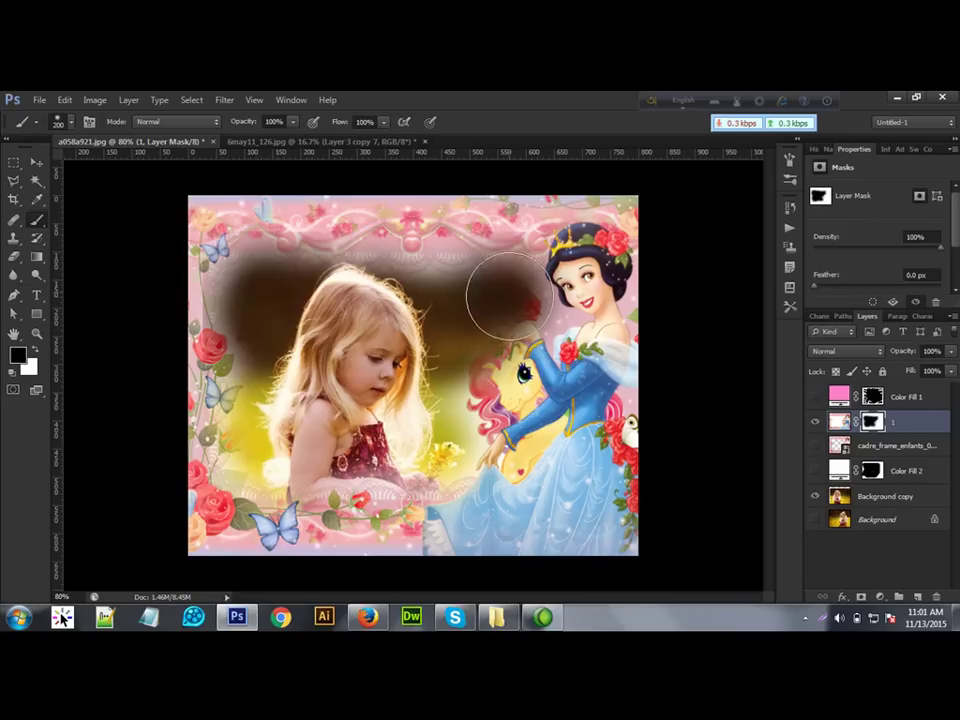
drag(445, 440, 425, 480)
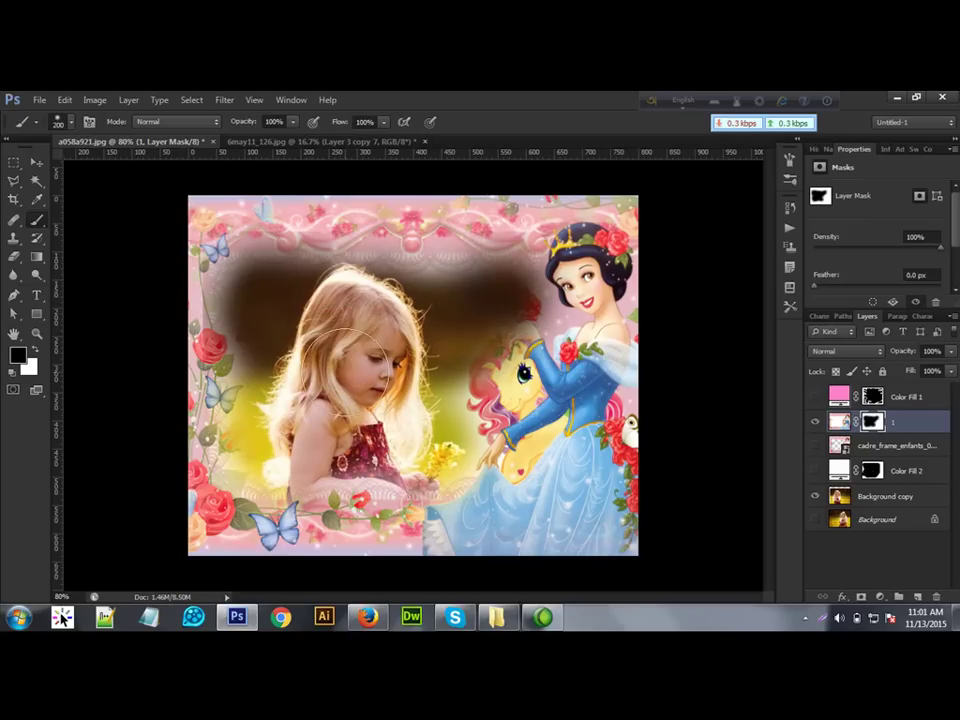
mouse_move(460, 432)
mouse_down()
mouse_move(426, 375)
mouse_move(485, 368)
mouse_move(453, 408)
mouse_move(358, 383)
mouse_move(268, 431)
mouse_move(251, 289)
mouse_move(341, 275)
mouse_move(456, 274)
mouse_up()
Paint white on layer 1's mask with an 80 px brush to restore the frame's edges, roses, butterflies and princess.
key(bracketleft)
key(bracketleft)
key(bracketleft)
key(bracketleft)
key(bracketleft)
key(bracketleft)
key(x)
mouse_move(232, 356)
mouse_down()
mouse_move(197, 352)
mouse_move(201, 319)
mouse_move(212, 349)
mouse_move(187, 262)
mouse_move(202, 282)
mouse_move(249, 219)
mouse_move(276, 219)
mouse_move(283, 232)
mouse_move(221, 237)
mouse_move(261, 220)
mouse_move(367, 223)
mouse_move(287, 229)
mouse_move(339, 231)
mouse_move(273, 252)
mouse_move(240, 244)
mouse_move(498, 250)
mouse_move(459, 233)
mouse_move(551, 249)
mouse_move(516, 276)
mouse_move(517, 259)
mouse_move(512, 311)
mouse_move(524, 341)
mouse_move(527, 285)
mouse_move(521, 398)
mouse_move(522, 341)
mouse_move(492, 400)
mouse_move(486, 369)
mouse_move(482, 386)
mouse_move(507, 469)
mouse_move(496, 502)
mouse_move(435, 530)
mouse_move(422, 514)
mouse_move(362, 523)
mouse_move(336, 507)
mouse_move(414, 516)
mouse_move(356, 502)
mouse_move(318, 510)
mouse_move(257, 500)
mouse_move(212, 481)
mouse_move(195, 378)
mouse_move(202, 256)
mouse_up()
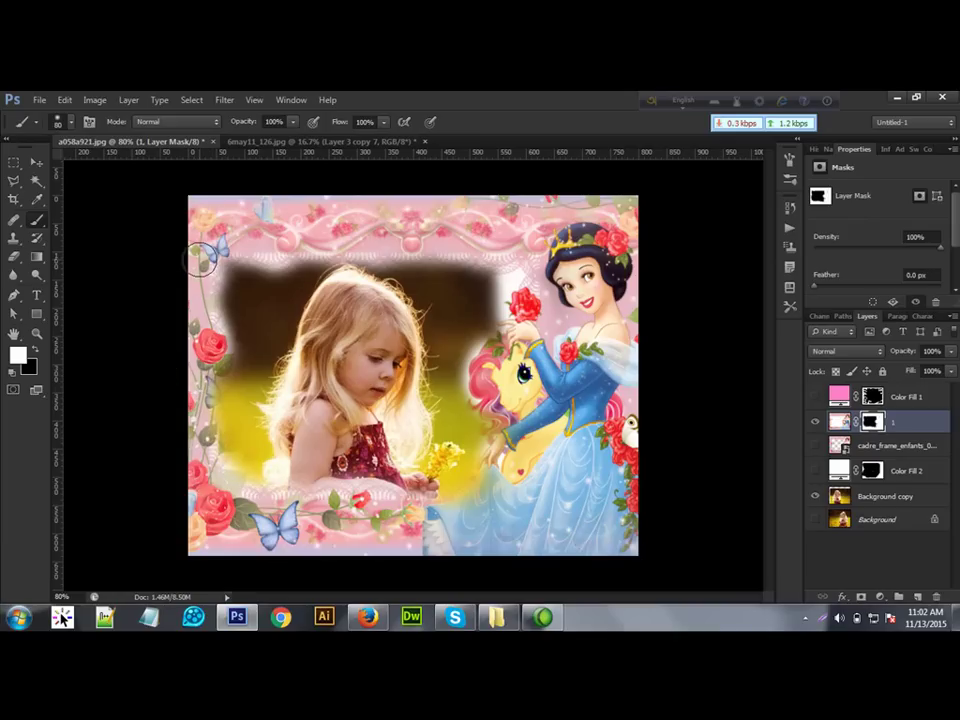
Switch to the 6may11_126.jpg family collage document.
click(324, 142)
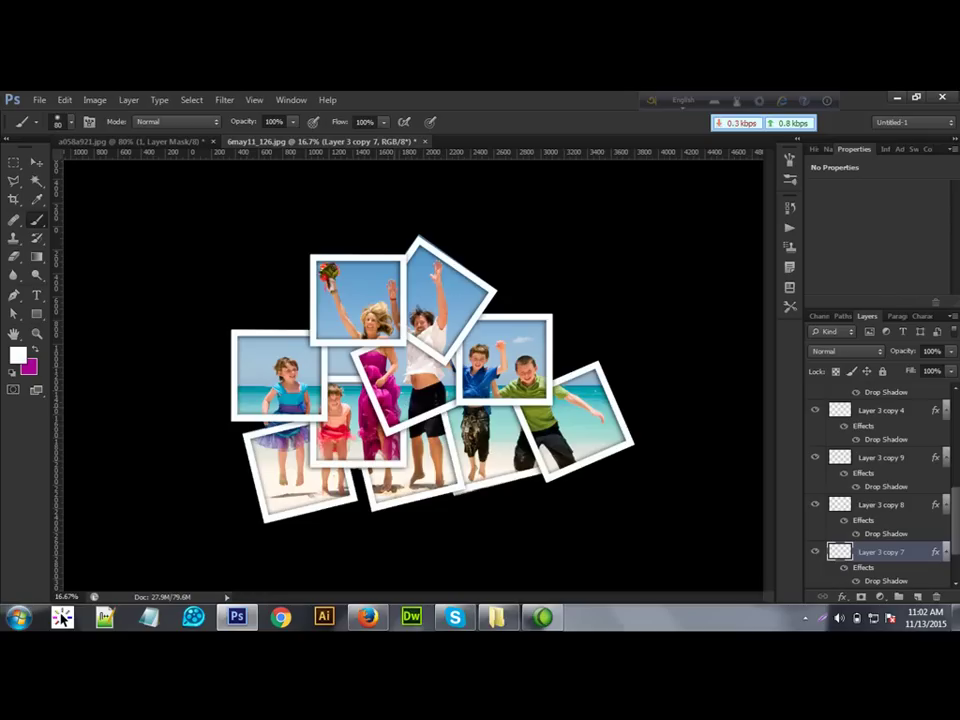